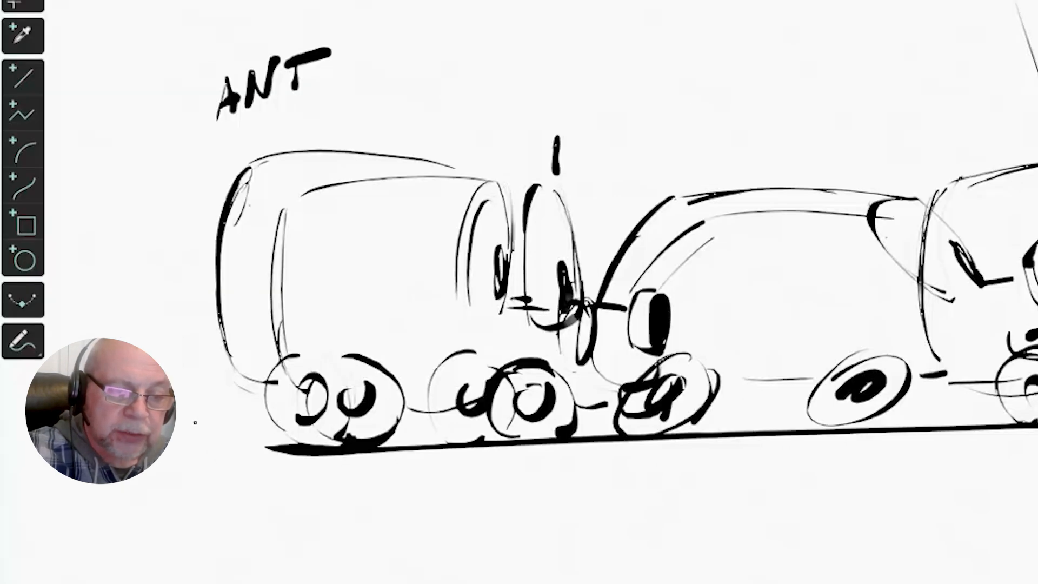
Step: Draw a backward arrow behind the ANT vehicle's rear wheels, and a heavy circle labelled K in the space above the vehicles
{"action": "left_click_drag", "start_coordinate": [195, 422], "coordinate": [225, 404]}
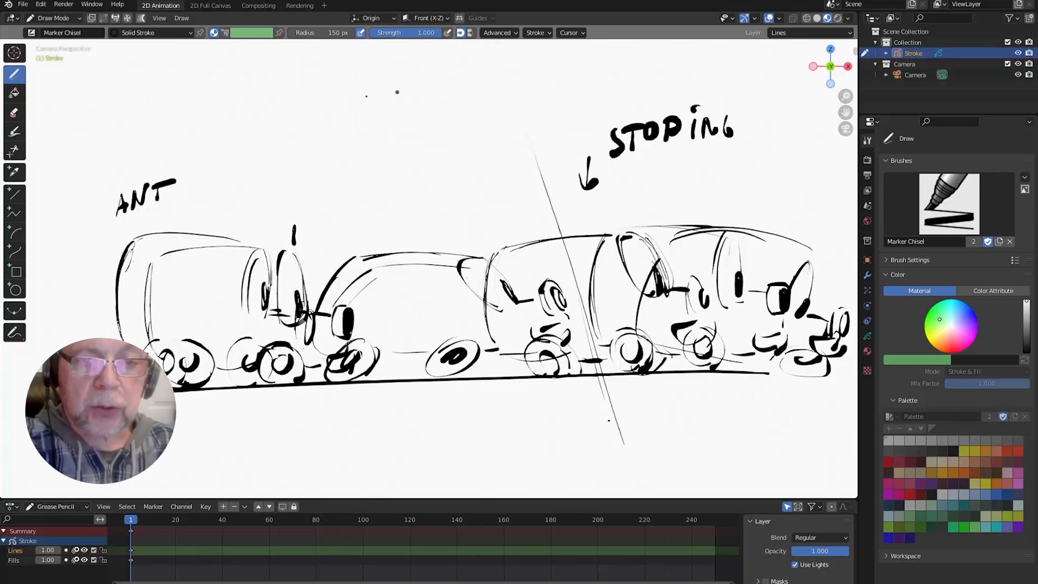
{"action": "left_click_drag", "start_coordinate": [357, 103], "coordinate": [373, 134]}
{"action": "mouse_move", "coordinate": [434, 236]}
{"action": "left_mouse_down"}
{"action": "mouse_move", "coordinate": [460, 147]}
{"action": "mouse_move", "coordinate": [502, 135]}
{"action": "mouse_move", "coordinate": [463, 262]}
{"action": "left_mouse_up"}
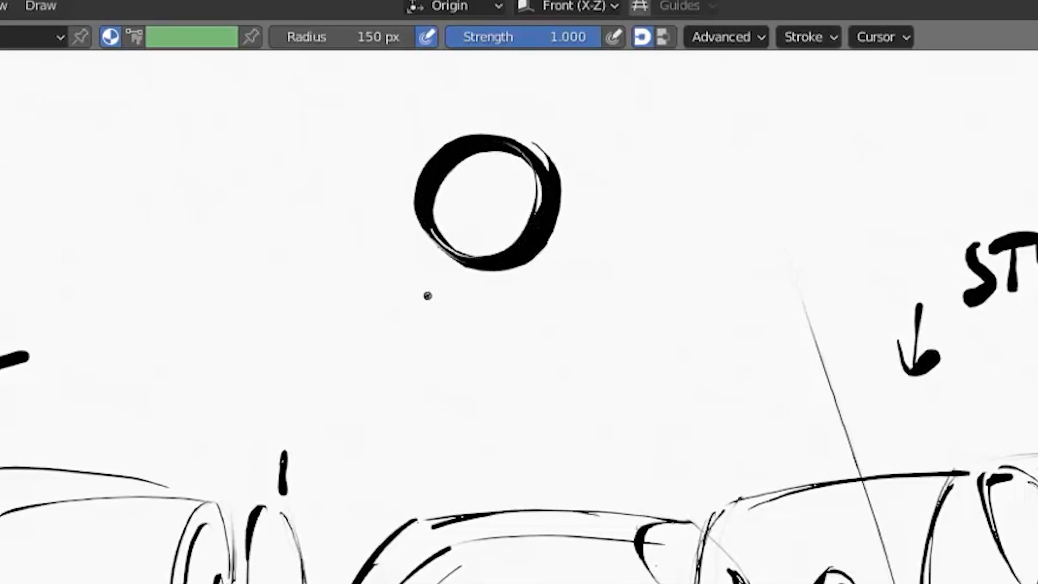
{"action": "left_click_drag", "start_coordinate": [471, 76], "coordinate": [473, 103]}
{"action": "left_click_drag", "start_coordinate": [501, 69], "coordinate": [508, 104]}
Step: Draw one thinner circle overlapping each side of the heavy K circle, with a wider oval on the forward side
{"action": "mouse_move", "coordinate": [449, 144]}
{"action": "left_mouse_down"}
{"action": "mouse_move", "coordinate": [384, 177]}
{"action": "mouse_move", "coordinate": [465, 256]}
{"action": "left_mouse_up"}
{"action": "left_click_drag", "start_coordinate": [489, 169], "coordinate": [465, 256]}
{"action": "left_click_drag", "start_coordinate": [433, 145], "coordinate": [371, 179]}
{"action": "mouse_move", "coordinate": [549, 175]}
{"action": "left_mouse_down"}
{"action": "mouse_move", "coordinate": [682, 234]}
{"action": "mouse_move", "coordinate": [556, 251]}
{"action": "left_mouse_up"}
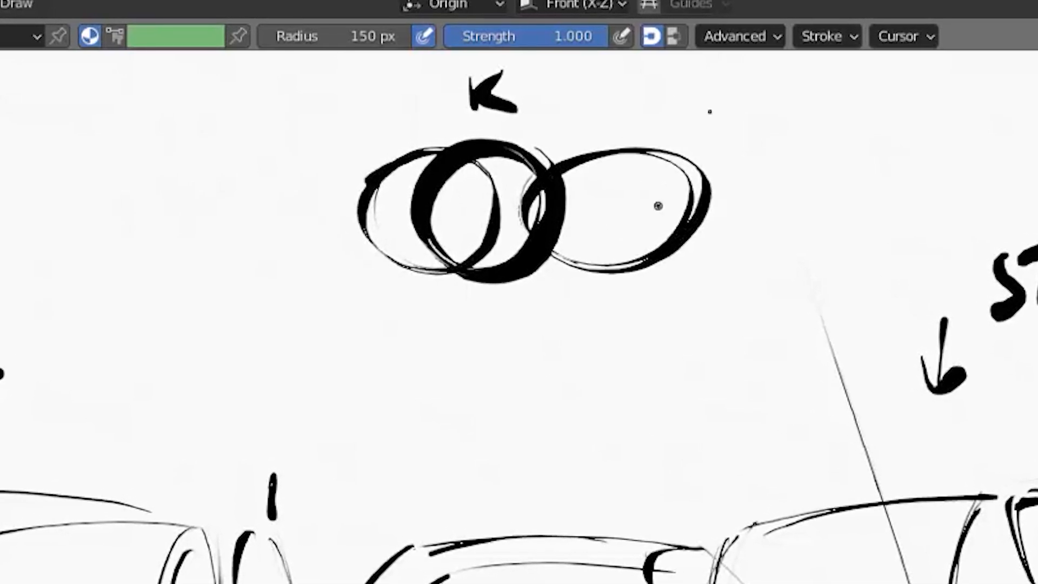
Step: Add a forward arrow above the overlapping circles, hatch the middle circle, and write 2 beside the K
{"action": "left_click_drag", "start_coordinate": [615, 93], "coordinate": [726, 95]}
{"action": "left_click_drag", "start_coordinate": [667, 74], "coordinate": [690, 129]}
{"action": "mouse_move", "coordinate": [435, 189]}
{"action": "left_mouse_down"}
{"action": "mouse_move", "coordinate": [532, 166]}
{"action": "mouse_move", "coordinate": [527, 230]}
{"action": "left_mouse_up"}
{"action": "left_click_drag", "start_coordinate": [385, 87], "coordinate": [436, 125]}
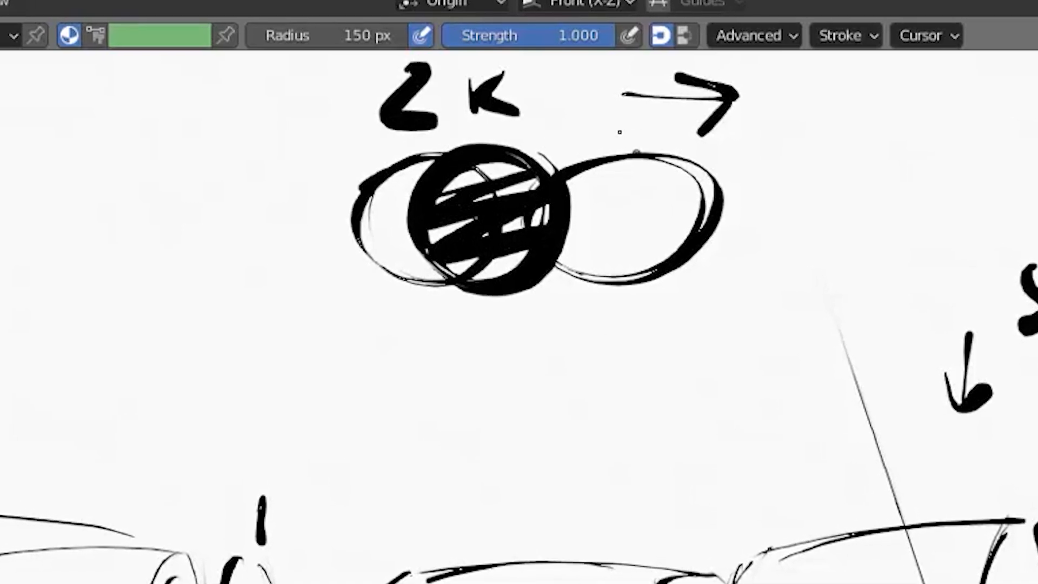
Step: Number the diagram with 1 and 3 around the circles, and add a 4 with an arrow pointing down at the second vehicle
{"action": "left_click_drag", "start_coordinate": [493, 357], "coordinate": [492, 408]}
{"action": "left_click_drag", "start_coordinate": [574, 106], "coordinate": [595, 143]}
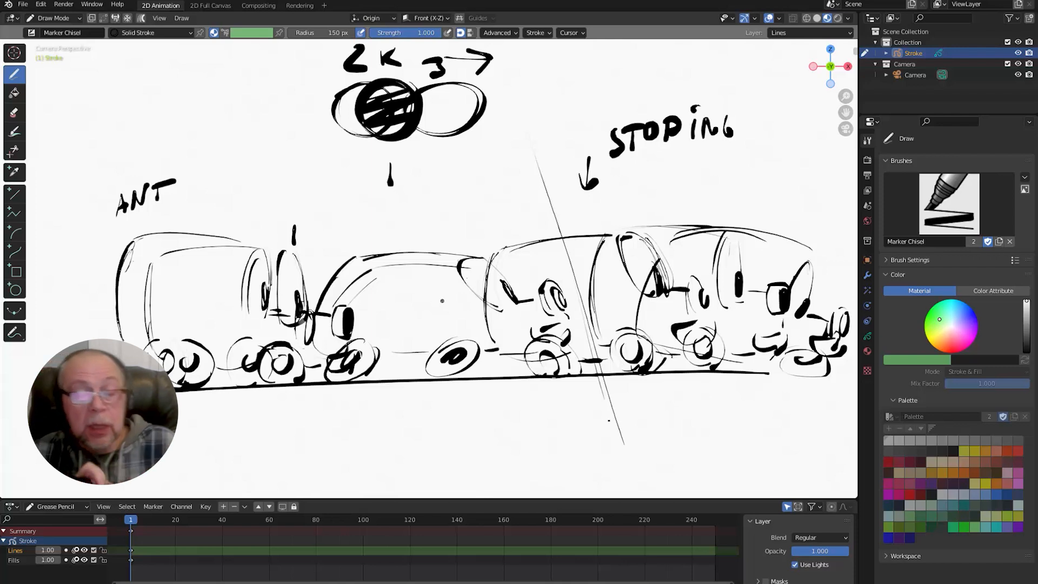
{"action": "mouse_move", "coordinate": [428, 199]}
{"action": "left_mouse_down"}
{"action": "mouse_move", "coordinate": [426, 230]}
{"action": "mouse_move", "coordinate": [439, 223]}
{"action": "left_mouse_up"}
{"action": "left_click_drag", "start_coordinate": [438, 171], "coordinate": [451, 192]}
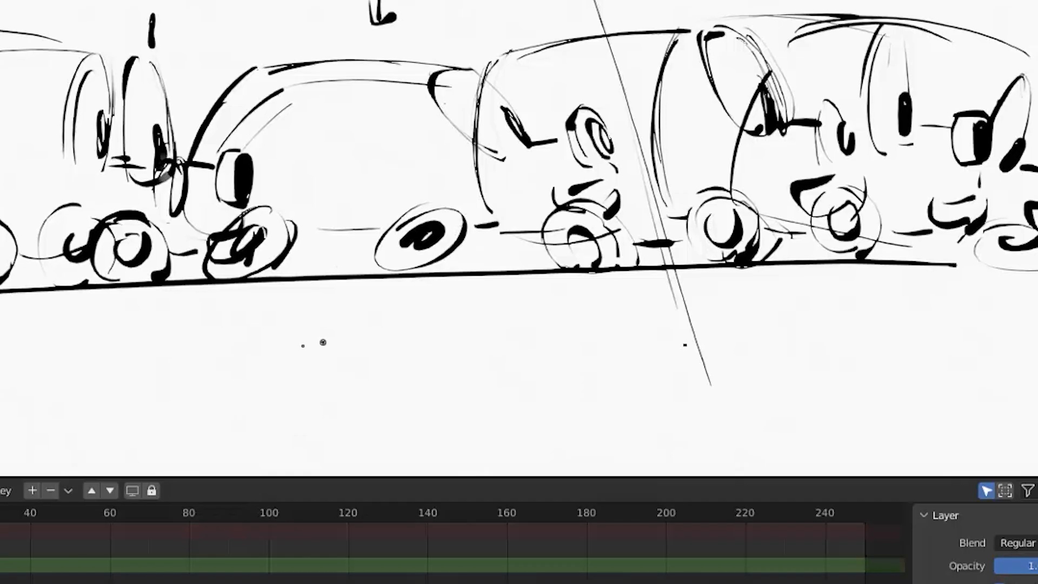
Step: Sketch a long, low stretched car body under the ground line, with roofline, underside, nose and headlight
{"action": "mouse_move", "coordinate": [351, 437]}
{"action": "left_mouse_down"}
{"action": "mouse_move", "coordinate": [641, 423]}
{"action": "mouse_move", "coordinate": [593, 443]}
{"action": "left_mouse_up"}
{"action": "left_click_drag", "start_coordinate": [788, 347], "coordinate": [121, 391]}
{"action": "left_click_drag", "start_coordinate": [380, 319], "coordinate": [633, 328]}
{"action": "left_click_drag", "start_coordinate": [154, 408], "coordinate": [701, 386]}
{"action": "left_click_drag", "start_coordinate": [809, 344], "coordinate": [835, 344]}
{"action": "left_click_drag", "start_coordinate": [869, 343], "coordinate": [869, 366]}
{"action": "left_click_drag", "start_coordinate": [891, 330], "coordinate": [890, 378]}
{"action": "left_click_drag", "start_coordinate": [837, 340], "coordinate": [875, 339]}
Step: Add two flattened oval wheels to the stretched car and reinforce its roof and window lines with thick strokes
{"action": "left_click_drag", "start_coordinate": [906, 375], "coordinate": [594, 396]}
{"action": "left_click_drag", "start_coordinate": [280, 399], "coordinate": [197, 418]}
{"action": "left_click_drag", "start_coordinate": [693, 395], "coordinate": [708, 429]}
{"action": "left_click_drag", "start_coordinate": [742, 383], "coordinate": [572, 407]}
{"action": "mouse_move", "coordinate": [810, 339]}
{"action": "left_mouse_down"}
{"action": "mouse_move", "coordinate": [433, 301]}
{"action": "mouse_move", "coordinate": [151, 410]}
{"action": "left_mouse_up"}
{"action": "left_click_drag", "start_coordinate": [371, 311], "coordinate": [747, 340]}
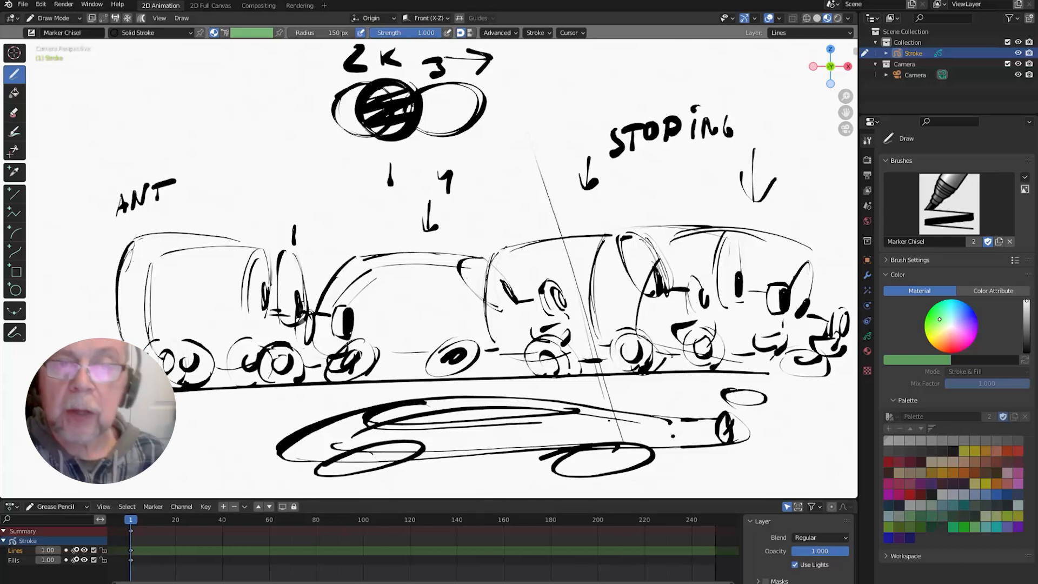
Step: Enclose the overlapping K circles in a large ellipse, and start a second diagram above ANT with a motion line and a circle
{"action": "mouse_move", "coordinate": [329, 145]}
{"action": "left_mouse_down"}
{"action": "mouse_move", "coordinate": [411, 77]}
{"action": "mouse_move", "coordinate": [317, 128]}
{"action": "left_mouse_up"}
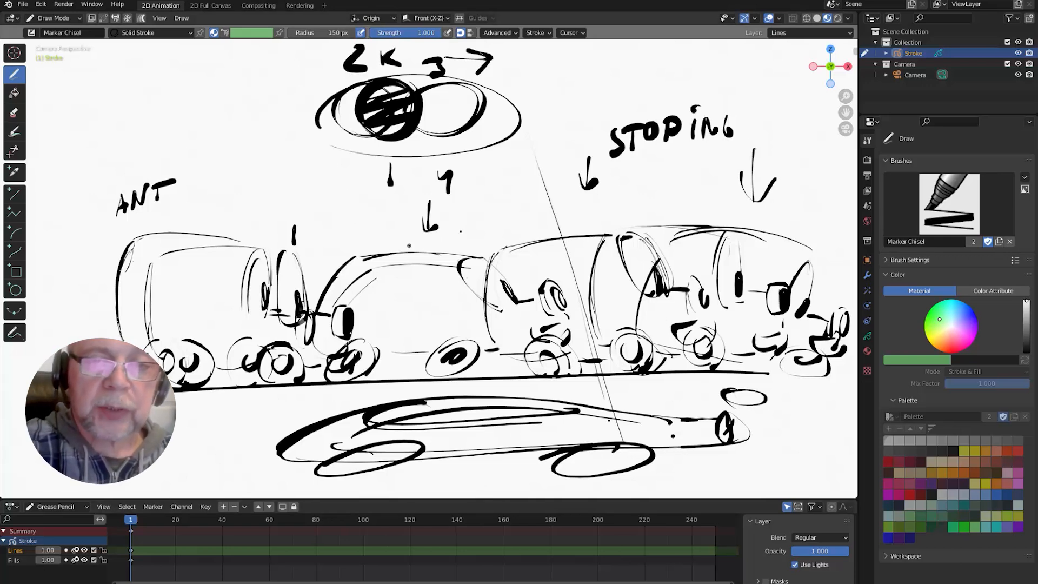
{"action": "left_click_drag", "start_coordinate": [62, 110], "coordinate": [216, 94]}
{"action": "left_click_drag", "start_coordinate": [143, 79], "coordinate": [140, 85]}
Step: Write the label ENT below the new circle diagram
{"action": "left_click_drag", "start_coordinate": [156, 168], "coordinate": [165, 147]}
{"action": "left_click_drag", "start_coordinate": [307, 311], "coordinate": [338, 299]}
{"action": "mouse_move", "coordinate": [350, 264]}
{"action": "left_mouse_down"}
{"action": "mouse_move", "coordinate": [355, 304]}
{"action": "mouse_move", "coordinate": [387, 246]}
{"action": "left_mouse_up"}
{"action": "left_click_drag", "start_coordinate": [396, 253], "coordinate": [440, 236]}
{"action": "left_click_drag", "start_coordinate": [401, 254], "coordinate": [408, 293]}
Step: Add closely overlapping circles along the ENT motion line and label the leading one K
{"action": "left_click_drag", "start_coordinate": [366, 144], "coordinate": [370, 182]}
{"action": "left_click_drag", "start_coordinate": [487, 182], "coordinate": [491, 226]}
{"action": "left_click_drag", "start_coordinate": [516, 172], "coordinate": [528, 218]}
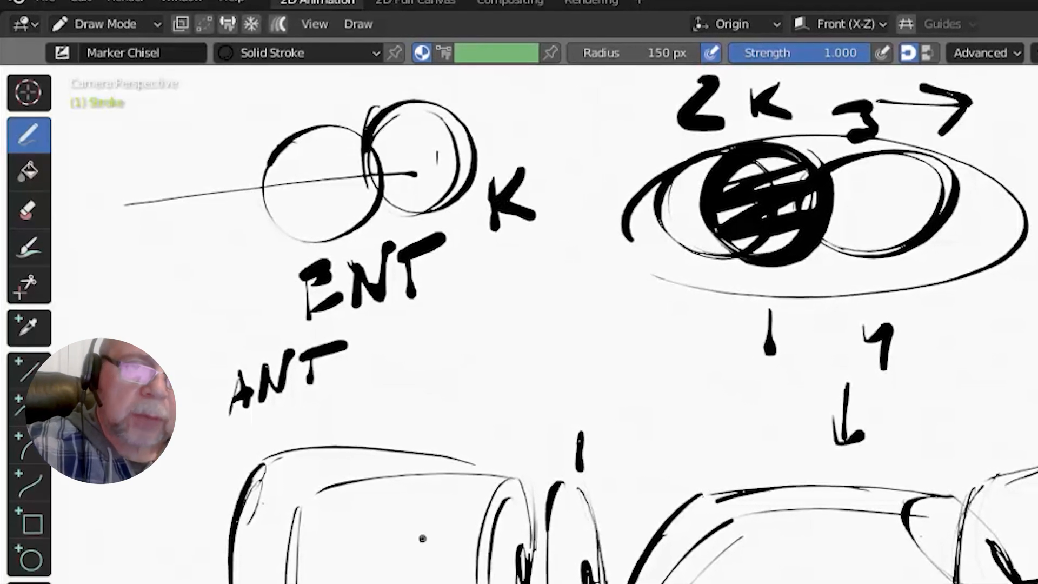
{"action": "left_click_drag", "start_coordinate": [365, 113], "coordinate": [411, 214]}
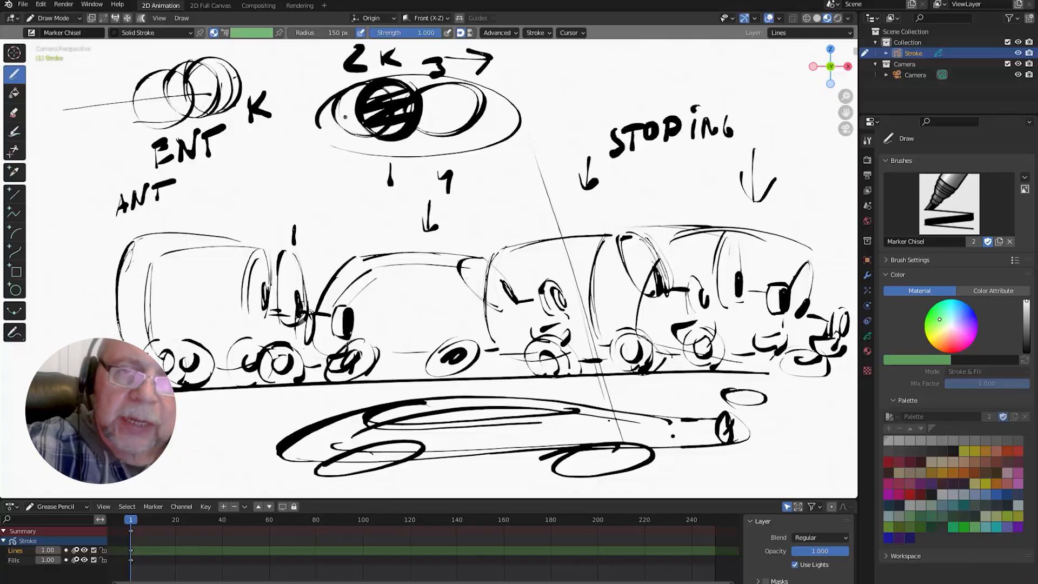
Step: Draw forward arrows through the middle spots, beside the hatched leading ENT spot, and over the last vehicle's roof
{"action": "left_click_drag", "start_coordinate": [353, 115], "coordinate": [567, 100]}
{"action": "mouse_move", "coordinate": [548, 92]}
{"action": "left_mouse_down"}
{"action": "mouse_move", "coordinate": [570, 99]}
{"action": "mouse_move", "coordinate": [551, 115]}
{"action": "left_mouse_up"}
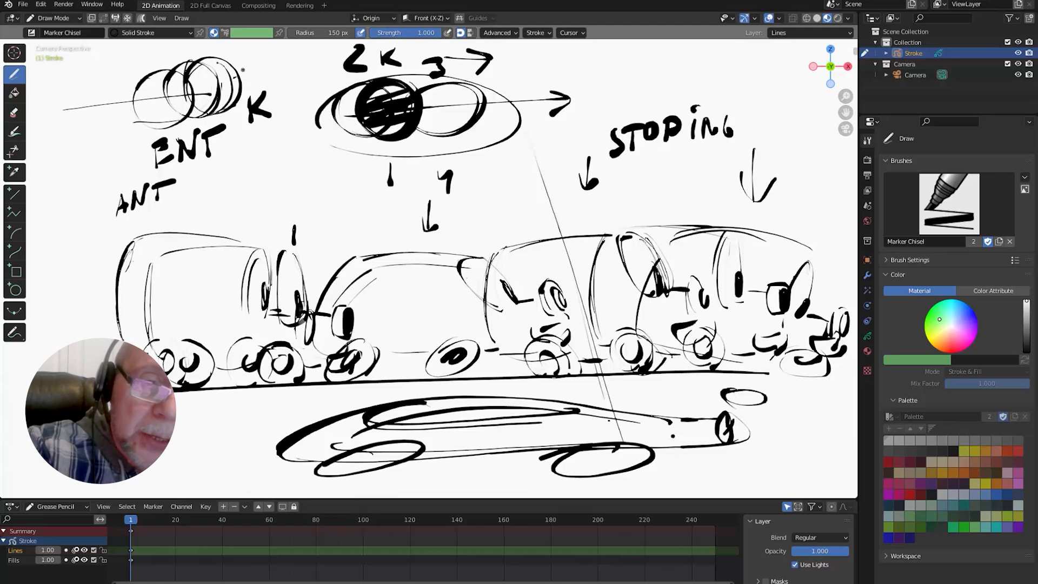
{"action": "mouse_move", "coordinate": [219, 61]}
{"action": "left_mouse_down"}
{"action": "mouse_move", "coordinate": [202, 67]}
{"action": "mouse_move", "coordinate": [232, 97]}
{"action": "mouse_move", "coordinate": [219, 105]}
{"action": "mouse_move", "coordinate": [187, 64]}
{"action": "mouse_move", "coordinate": [227, 111]}
{"action": "left_mouse_up"}
{"action": "mouse_move", "coordinate": [240, 62]}
{"action": "left_mouse_down"}
{"action": "mouse_move", "coordinate": [265, 56]}
{"action": "mouse_move", "coordinate": [263, 72]}
{"action": "left_mouse_up"}
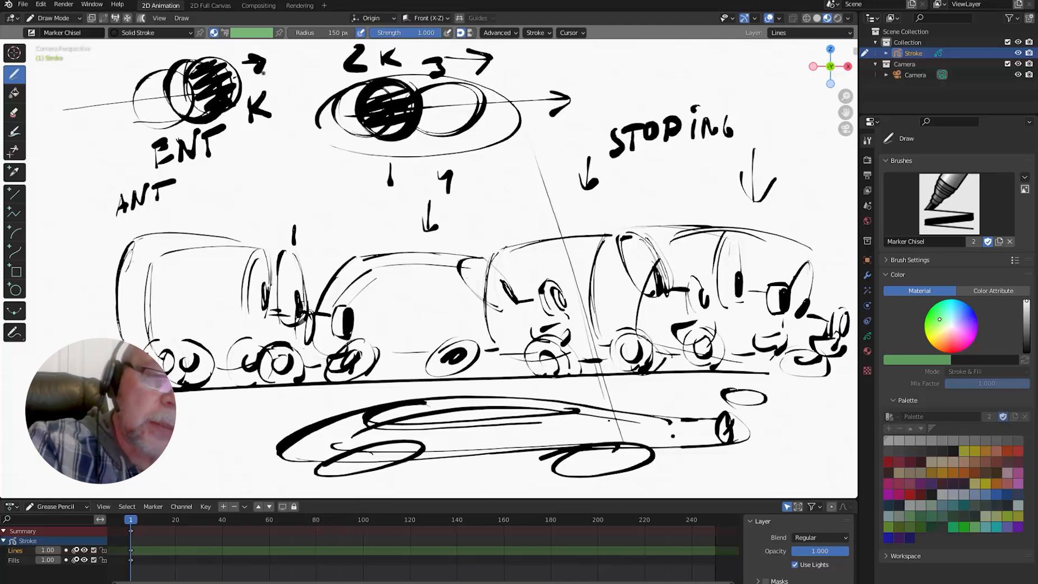
{"action": "mouse_move", "coordinate": [794, 211]}
{"action": "left_mouse_down"}
{"action": "mouse_move", "coordinate": [799, 223]}
{"action": "mouse_move", "coordinate": [785, 238]}
{"action": "mouse_move", "coordinate": [801, 304]}
{"action": "left_mouse_up"}
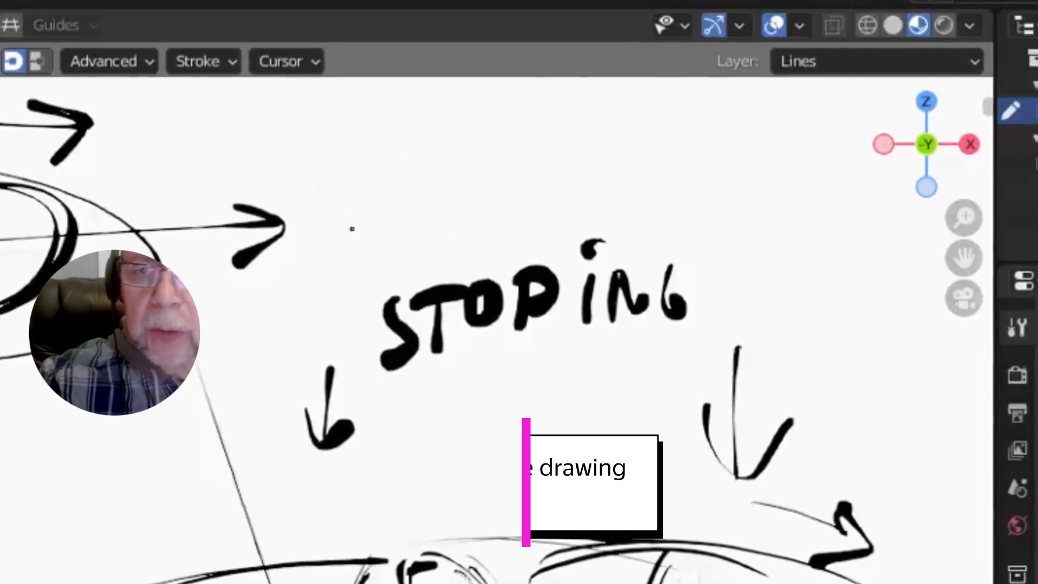
Step: Draw a row of heavy overlapping circles above STOPING, spaced closer and closer toward the front
{"action": "left_click_drag", "start_coordinate": [595, 98], "coordinate": [610, 105]}
{"action": "mouse_move", "coordinate": [391, 246]}
{"action": "left_mouse_down"}
{"action": "mouse_move", "coordinate": [416, 122]}
{"action": "mouse_move", "coordinate": [357, 243]}
{"action": "left_mouse_up"}
{"action": "left_click_drag", "start_coordinate": [486, 116], "coordinate": [503, 232]}
{"action": "left_click_drag", "start_coordinate": [527, 112], "coordinate": [567, 203]}
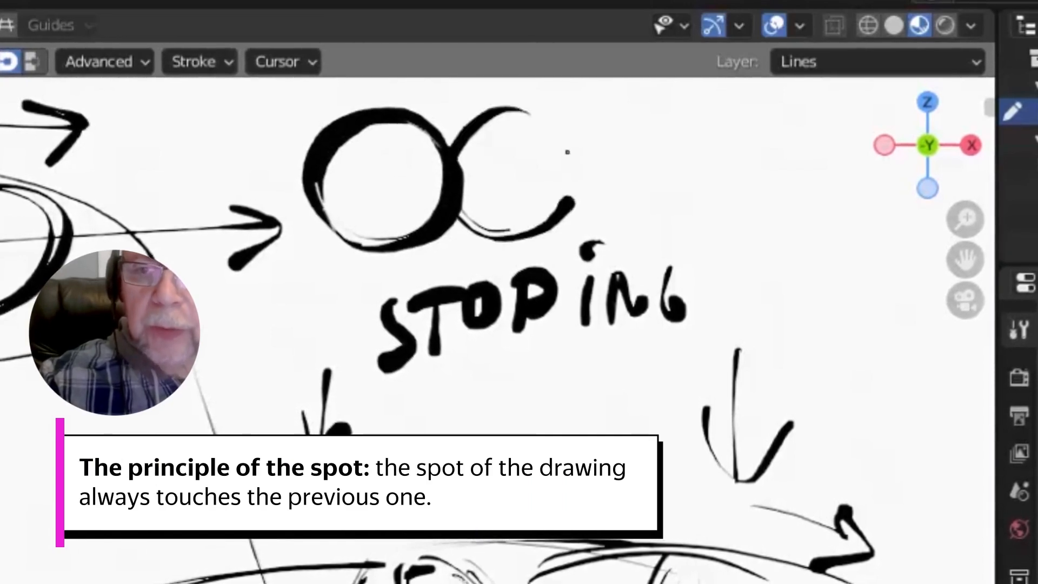
{"action": "left_click_drag", "start_coordinate": [567, 152], "coordinate": [571, 202]}
{"action": "left_click_drag", "start_coordinate": [573, 115], "coordinate": [651, 158]}
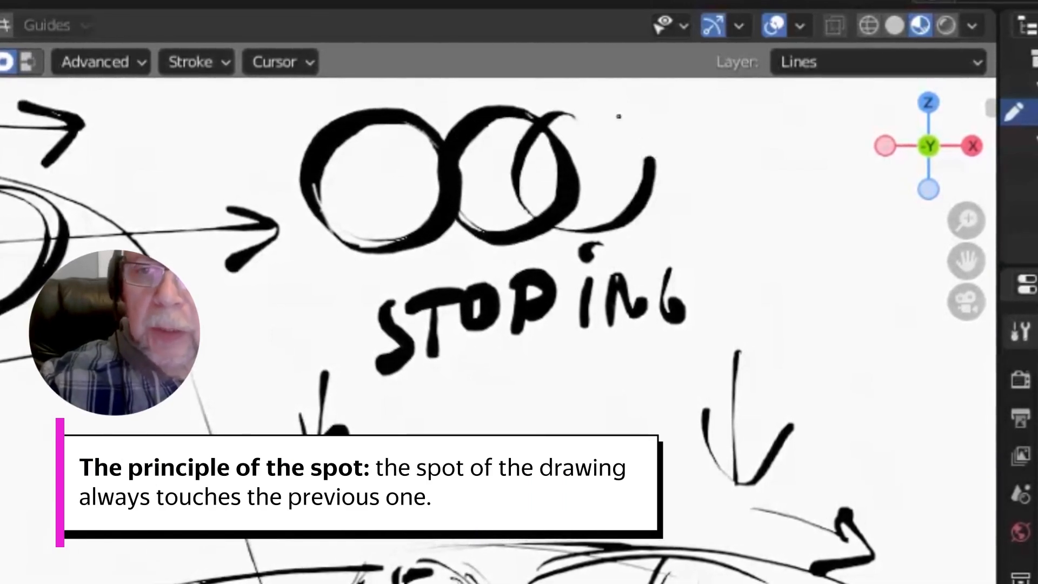
{"action": "mouse_move", "coordinate": [618, 116]}
{"action": "left_mouse_down"}
{"action": "mouse_move", "coordinate": [593, 222]}
{"action": "mouse_move", "coordinate": [695, 206]}
{"action": "mouse_move", "coordinate": [584, 211]}
{"action": "left_mouse_up"}
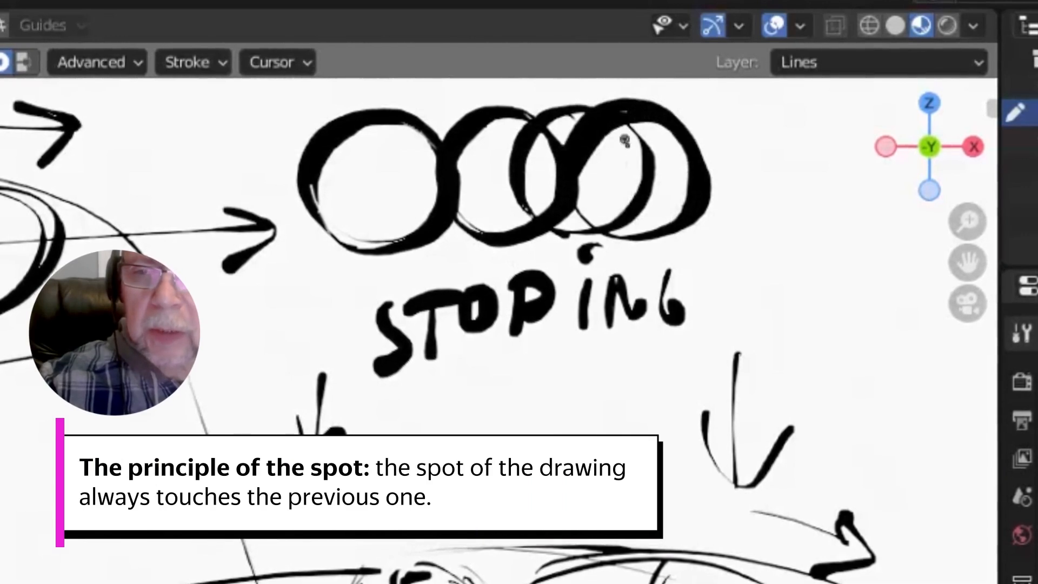
{"action": "left_click_drag", "start_coordinate": [630, 109], "coordinate": [617, 117]}
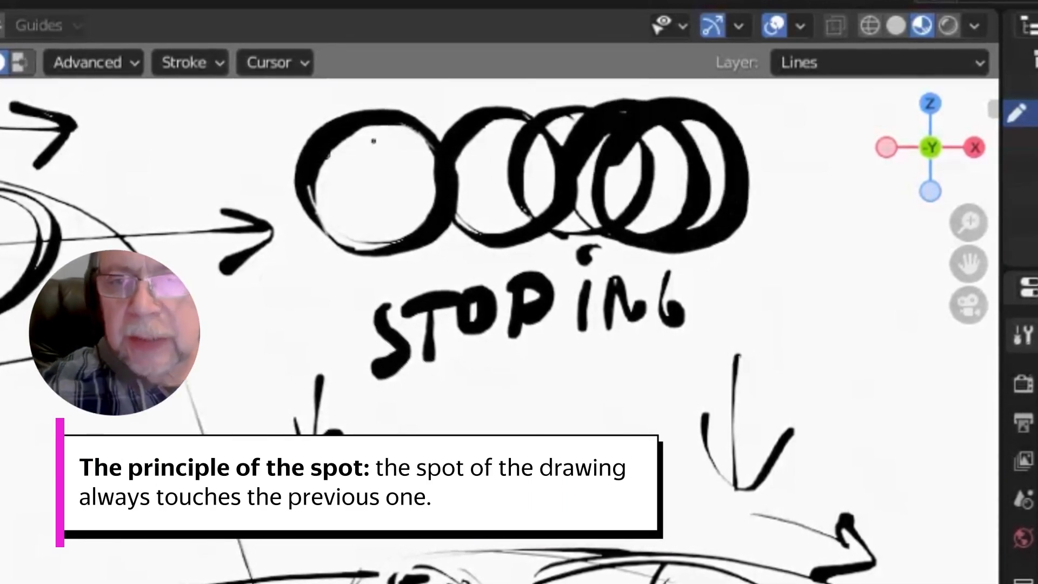
Step: Hatch the first circles of the STOPING row and enclose the whole row in an ellipse
{"action": "mouse_move", "coordinate": [402, 136]}
{"action": "left_mouse_down"}
{"action": "mouse_move", "coordinate": [340, 205]}
{"action": "mouse_move", "coordinate": [410, 206]}
{"action": "left_mouse_up"}
{"action": "mouse_move", "coordinate": [505, 131]}
{"action": "left_mouse_down"}
{"action": "mouse_move", "coordinate": [479, 213]}
{"action": "mouse_move", "coordinate": [540, 180]}
{"action": "left_mouse_up"}
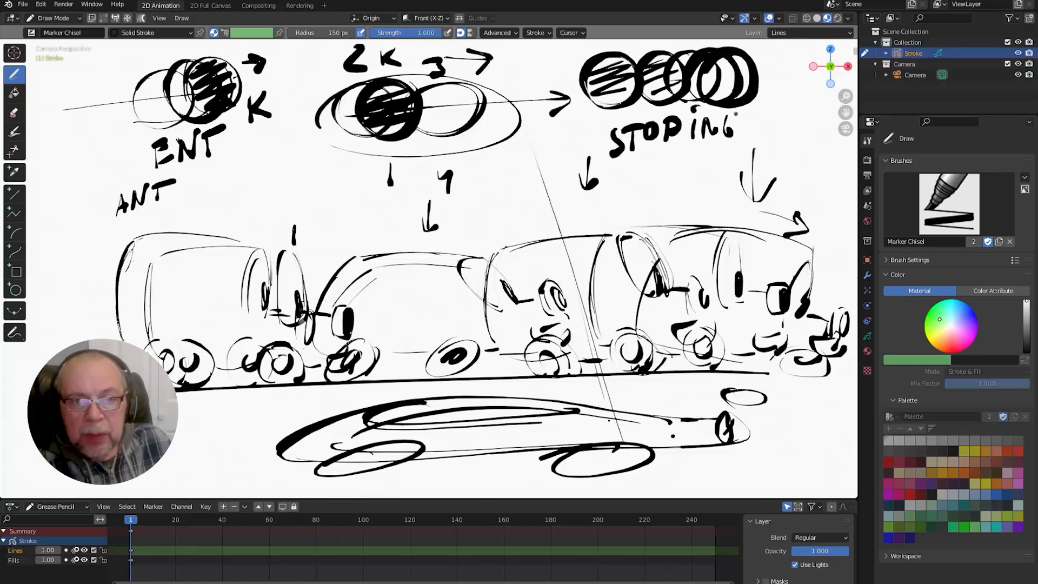
{"action": "mouse_move", "coordinate": [618, 116]}
{"action": "left_mouse_down"}
{"action": "mouse_move", "coordinate": [780, 88]}
{"action": "mouse_move", "coordinate": [562, 73]}
{"action": "mouse_move", "coordinate": [561, 103]}
{"action": "left_mouse_up"}
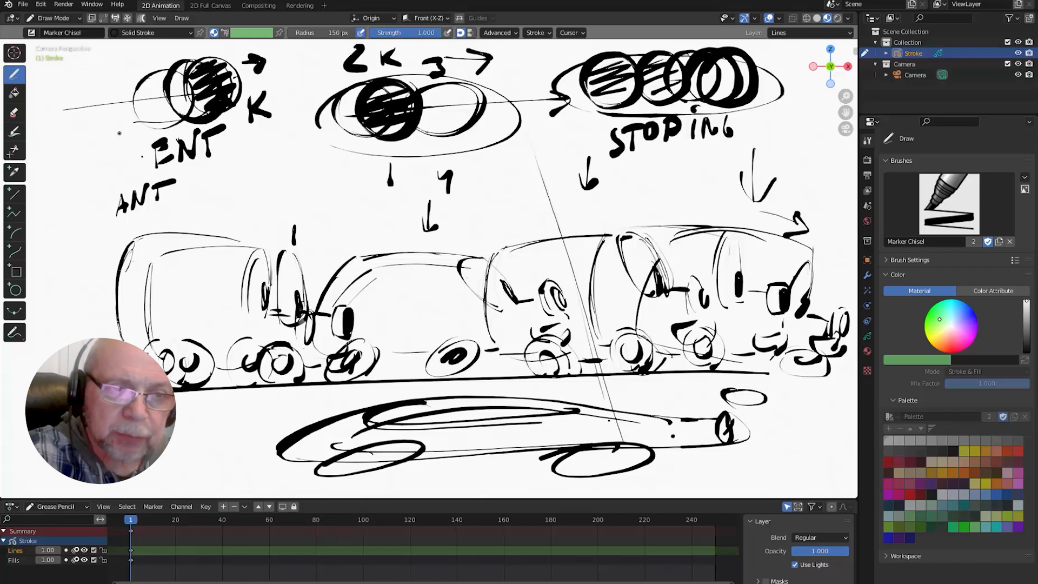
Step: Add small curls at the stretched car's nose, and a rear light, bumper strokes and a trailing circle at its tail
{"action": "left_click_drag", "start_coordinate": [733, 397], "coordinate": [759, 439]}
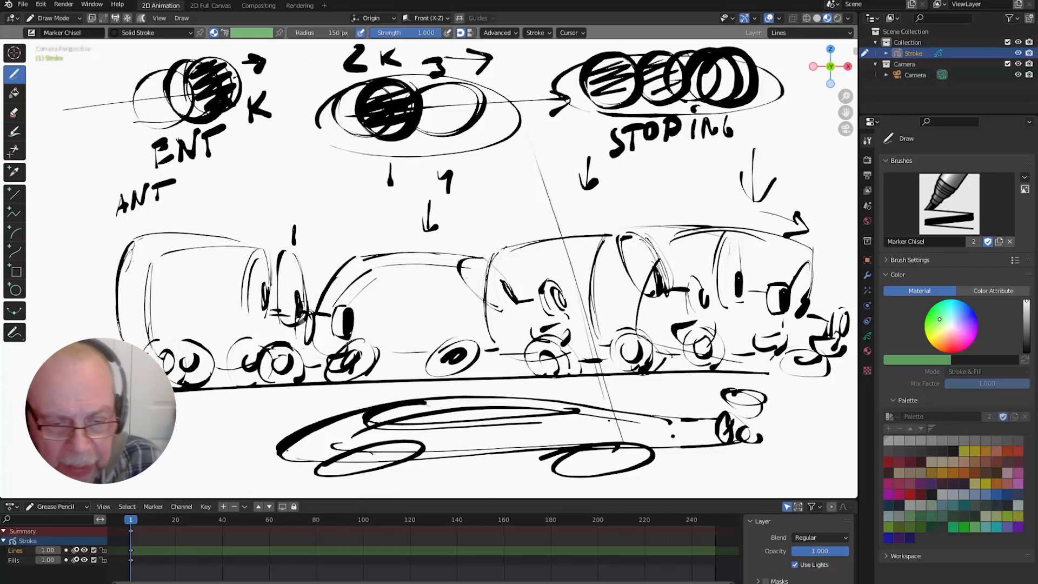
{"action": "left_click_drag", "start_coordinate": [267, 401], "coordinate": [275, 454]}
{"action": "mouse_move", "coordinate": [221, 390]}
{"action": "left_mouse_down"}
{"action": "mouse_move", "coordinate": [247, 430]}
{"action": "mouse_move", "coordinate": [264, 431]}
{"action": "left_mouse_up"}
{"action": "mouse_move", "coordinate": [269, 423]}
{"action": "left_mouse_down"}
{"action": "mouse_move", "coordinate": [283, 437]}
{"action": "mouse_move", "coordinate": [274, 468]}
{"action": "mouse_move", "coordinate": [249, 476]}
{"action": "left_mouse_up"}
{"action": "left_click_drag", "start_coordinate": [278, 472], "coordinate": [250, 490]}
{"action": "left_click_drag", "start_coordinate": [234, 424], "coordinate": [219, 398]}
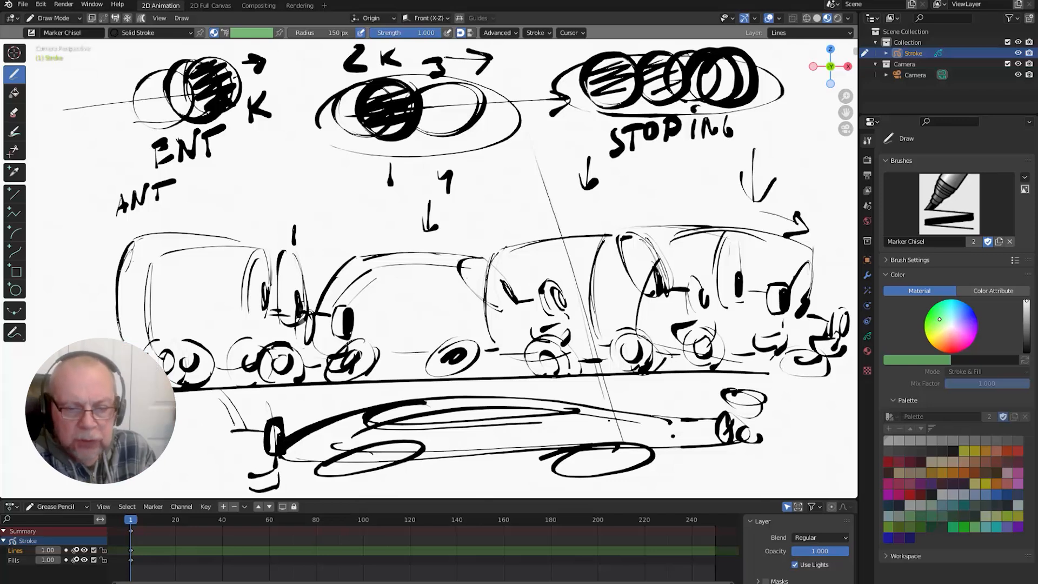
{"action": "left_click_drag", "start_coordinate": [280, 470], "coordinate": [215, 485]}
{"action": "left_click_drag", "start_coordinate": [214, 459], "coordinate": [189, 463]}
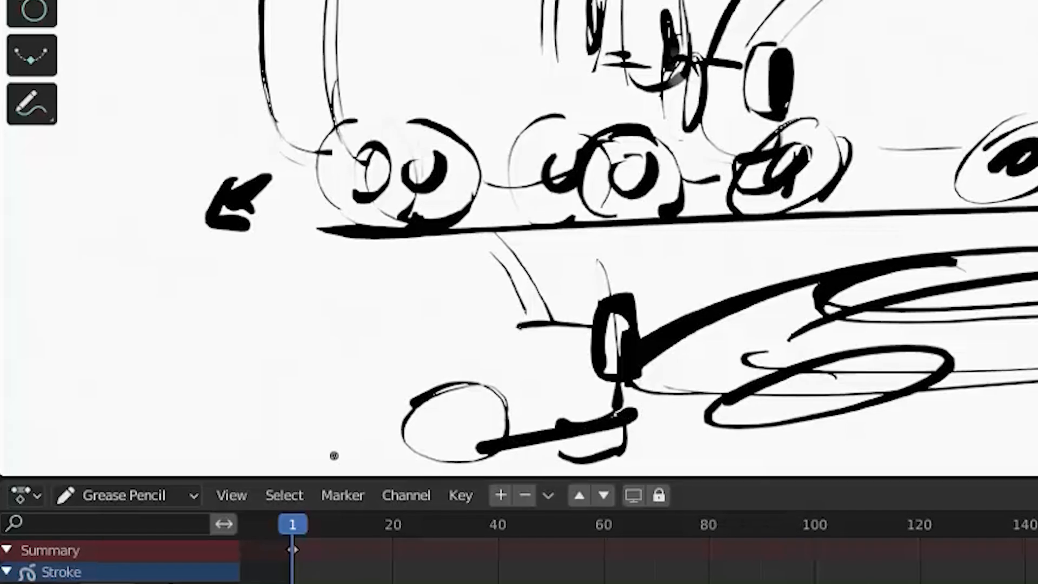
Step: Draw two separate circles behind the stretched car and bridge them with a filled, horizontally stretched blob
{"action": "left_click", "coordinate": [32, 442]}
{"action": "left_click_drag", "start_coordinate": [26, 432], "coordinate": [22, 439]}
{"action": "mouse_move", "coordinate": [46, 390]}
{"action": "left_mouse_down"}
{"action": "mouse_move", "coordinate": [88, 323]}
{"action": "mouse_move", "coordinate": [37, 361]}
{"action": "left_mouse_up"}
{"action": "mouse_move", "coordinate": [203, 398]}
{"action": "left_mouse_down"}
{"action": "mouse_move", "coordinate": [168, 350]}
{"action": "mouse_move", "coordinate": [178, 377]}
{"action": "left_mouse_up"}
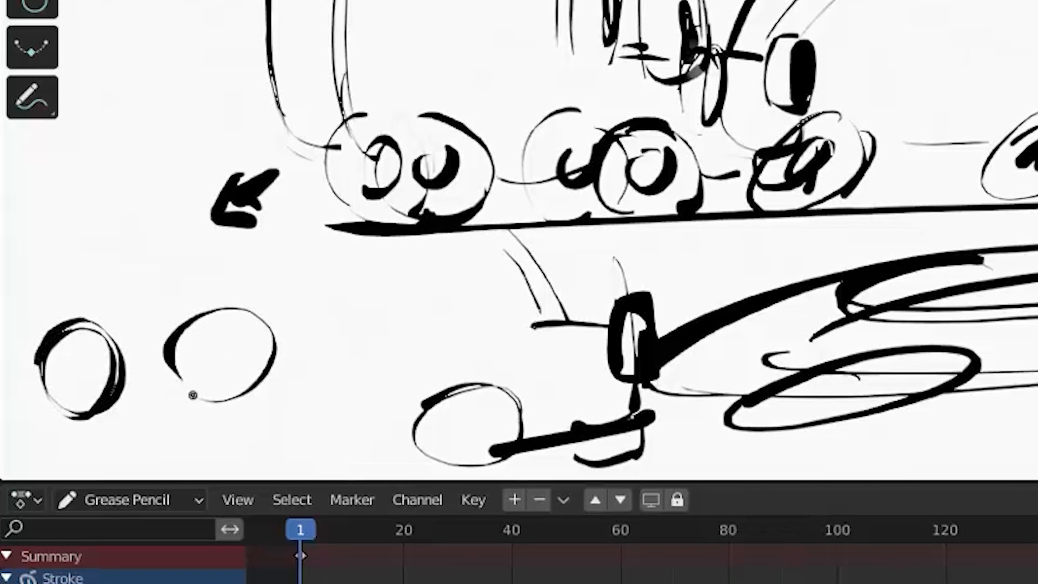
{"action": "left_click_drag", "start_coordinate": [334, 343], "coordinate": [108, 367]}
{"action": "left_click_drag", "start_coordinate": [86, 330], "coordinate": [70, 389]}
{"action": "mouse_move", "coordinate": [108, 357]}
{"action": "left_mouse_down"}
{"action": "mouse_move", "coordinate": [259, 373]}
{"action": "mouse_move", "coordinate": [379, 365]}
{"action": "left_mouse_up"}
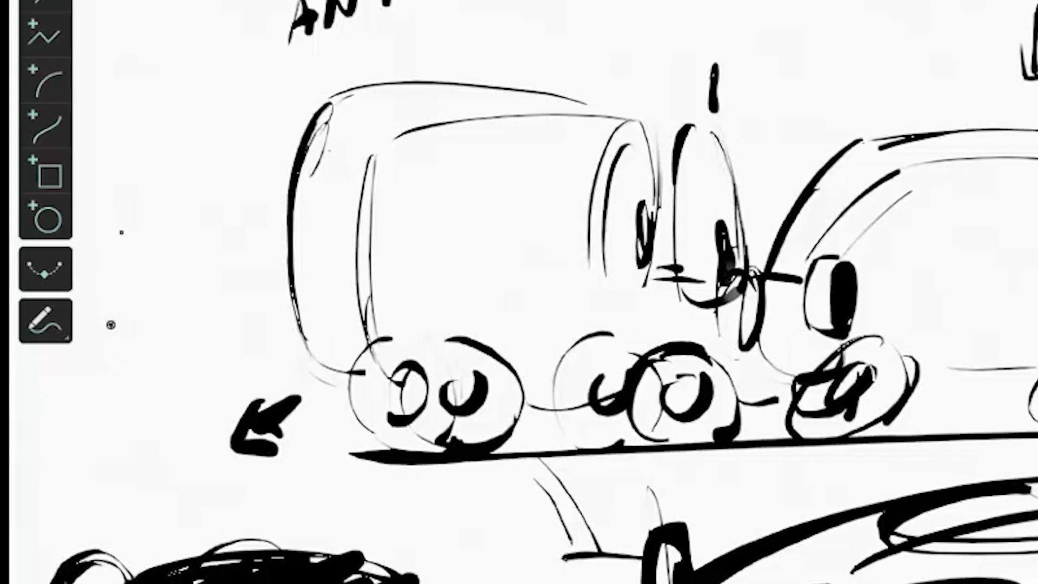
Step: Draw a lower and an upper circle behind the ANT vehicle and connect them with tall, narrow stretched ellipses
{"action": "left_click_drag", "start_coordinate": [50, 257], "coordinate": [32, 372]}
{"action": "mouse_move", "coordinate": [59, 255]}
{"action": "left_mouse_down"}
{"action": "mouse_move", "coordinate": [47, 318]}
{"action": "mouse_move", "coordinate": [56, 327]}
{"action": "left_mouse_up"}
{"action": "left_click_drag", "start_coordinate": [199, 169], "coordinate": [172, 477]}
{"action": "mouse_move", "coordinate": [179, 59]}
{"action": "left_mouse_down"}
{"action": "mouse_move", "coordinate": [131, 102]}
{"action": "mouse_move", "coordinate": [230, 157]}
{"action": "left_mouse_up"}
{"action": "mouse_move", "coordinate": [127, 186]}
{"action": "left_mouse_down"}
{"action": "mouse_move", "coordinate": [178, 179]}
{"action": "mouse_move", "coordinate": [102, 302]}
{"action": "mouse_move", "coordinate": [116, 448]}
{"action": "left_mouse_up"}
{"action": "mouse_move", "coordinate": [178, 346]}
{"action": "left_mouse_down"}
{"action": "mouse_move", "coordinate": [143, 427]}
{"action": "mouse_move", "coordinate": [97, 357]}
{"action": "left_mouse_up"}
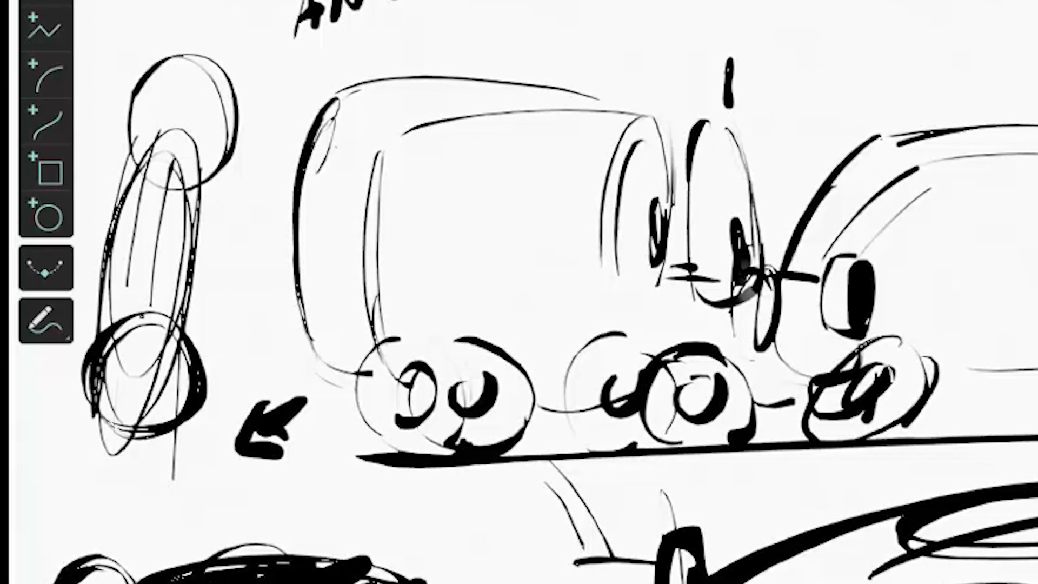
Step: Thicken the outline of the tall stretched ellipse and hatch its inside
{"action": "mouse_move", "coordinate": [112, 262]}
{"action": "left_mouse_down"}
{"action": "mouse_move", "coordinate": [153, 225]}
{"action": "mouse_move", "coordinate": [179, 162]}
{"action": "mouse_move", "coordinate": [195, 313]}
{"action": "left_mouse_up"}
{"action": "left_click_drag", "start_coordinate": [159, 58], "coordinate": [132, 141]}
{"action": "mouse_move", "coordinate": [91, 372]}
{"action": "left_mouse_down"}
{"action": "mouse_move", "coordinate": [208, 162]}
{"action": "mouse_move", "coordinate": [216, 262]}
{"action": "mouse_move", "coordinate": [201, 386]}
{"action": "mouse_move", "coordinate": [108, 408]}
{"action": "mouse_move", "coordinate": [110, 216]}
{"action": "mouse_move", "coordinate": [198, 160]}
{"action": "left_mouse_up"}
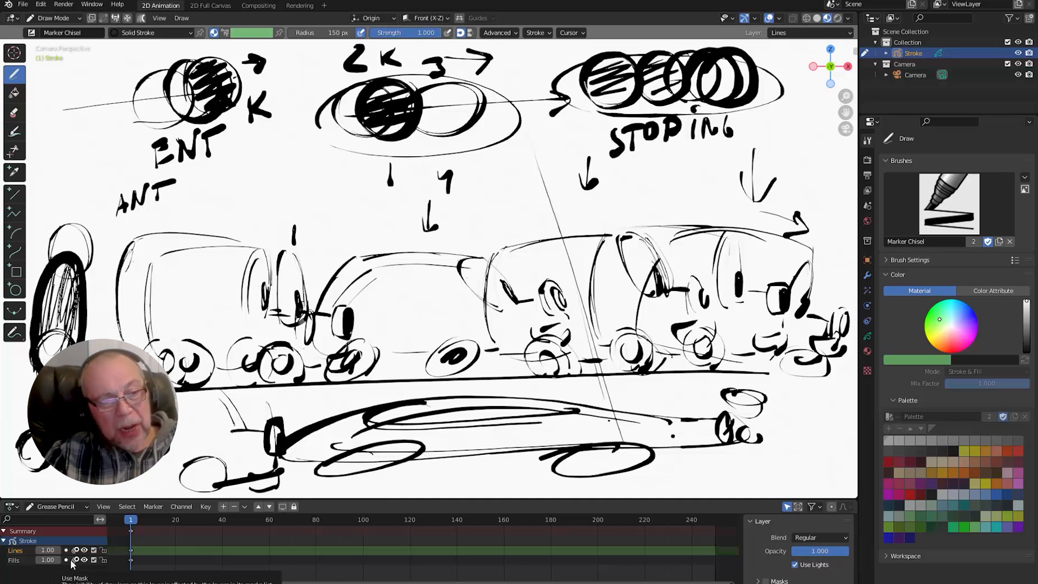
{"action": "mouse_move", "coordinate": [471, 492]}
{"action": "left_mouse_down"}
{"action": "mouse_move", "coordinate": [483, 468]}
{"action": "mouse_move", "coordinate": [493, 478]}
{"action": "left_mouse_up"}
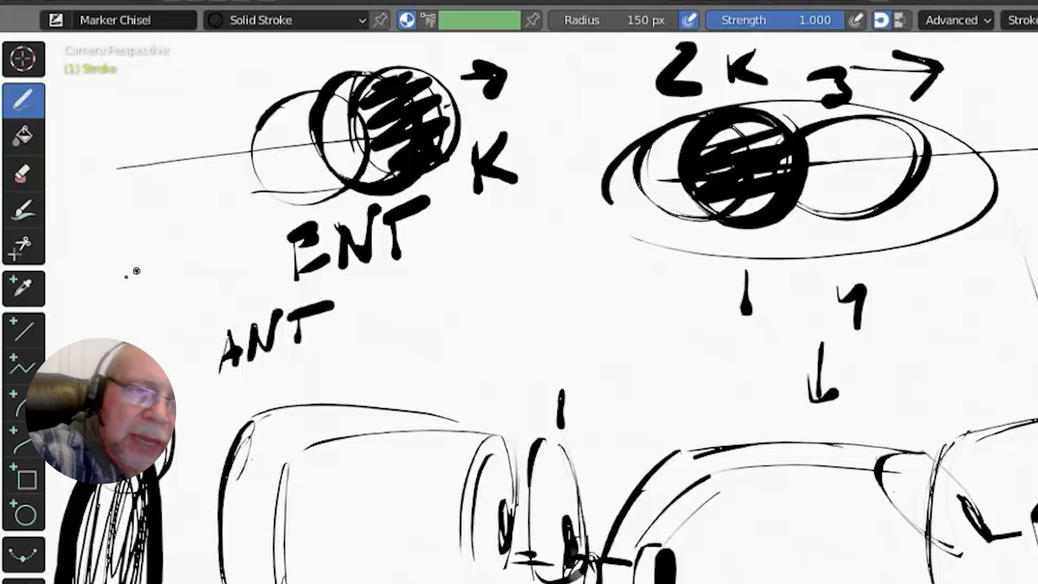
{"action": "mouse_move", "coordinate": [67, 167]}
{"action": "left_mouse_down"}
{"action": "mouse_move", "coordinate": [115, 133]}
{"action": "mouse_move", "coordinate": [109, 151]}
{"action": "left_mouse_up"}
{"action": "left_click_drag", "start_coordinate": [136, 89], "coordinate": [176, 76]}
{"action": "left_click_drag", "start_coordinate": [333, 104], "coordinate": [326, 189]}
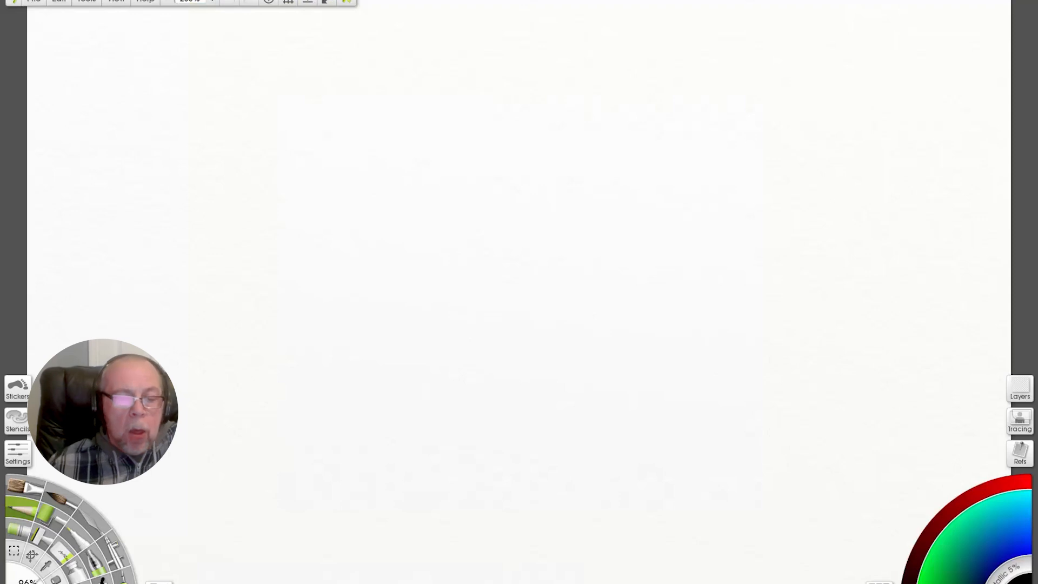
Step: In ArtRage, sketch a compact rounded car on the blank canvas with a domed cabin, a short hood and two wheels
{"action": "mouse_move", "coordinate": [192, 319]}
{"action": "left_mouse_down"}
{"action": "mouse_move", "coordinate": [189, 196]}
{"action": "mouse_move", "coordinate": [354, 248]}
{"action": "left_mouse_up"}
{"action": "mouse_move", "coordinate": [338, 157]}
{"action": "left_mouse_down"}
{"action": "mouse_move", "coordinate": [371, 184]}
{"action": "mouse_move", "coordinate": [249, 153]}
{"action": "mouse_move", "coordinate": [172, 309]}
{"action": "left_mouse_up"}
{"action": "left_click_drag", "start_coordinate": [410, 273], "coordinate": [453, 317]}
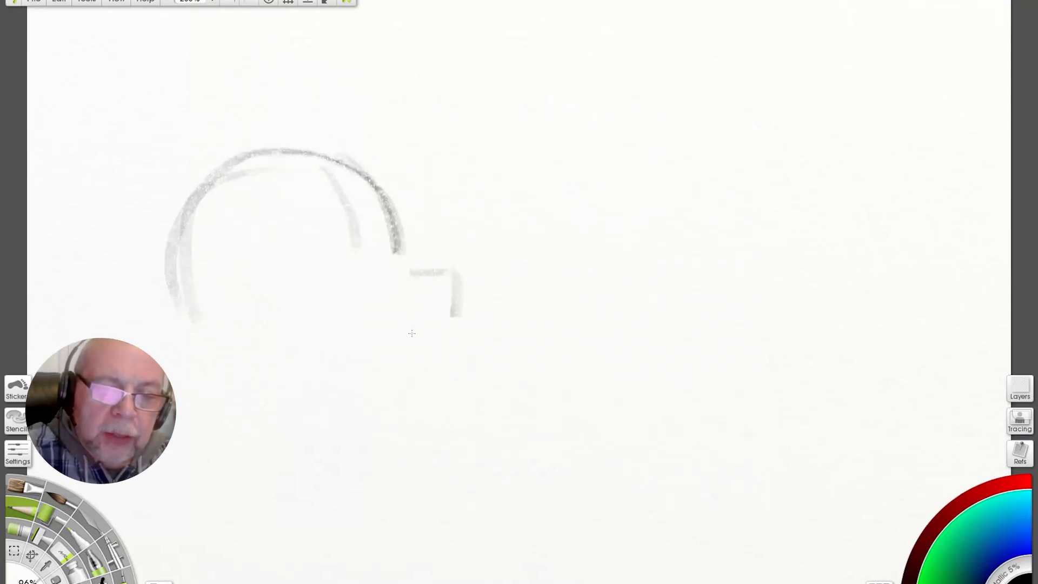
{"action": "left_click_drag", "start_coordinate": [360, 316], "coordinate": [400, 311]}
{"action": "mouse_move", "coordinate": [234, 328]}
{"action": "left_mouse_down"}
{"action": "mouse_move", "coordinate": [299, 337]}
{"action": "mouse_move", "coordinate": [231, 336]}
{"action": "mouse_move", "coordinate": [144, 184]}
{"action": "mouse_move", "coordinate": [315, 138]}
{"action": "mouse_move", "coordinate": [381, 248]}
{"action": "left_mouse_up"}
Step: Overlay a second pose of the compact car leaning backward, and draw a backward arrow through its cabin
{"action": "mouse_move", "coordinate": [324, 142]}
{"action": "left_mouse_down"}
{"action": "mouse_move", "coordinate": [378, 260]}
{"action": "mouse_move", "coordinate": [436, 308]}
{"action": "mouse_move", "coordinate": [435, 322]}
{"action": "left_mouse_up"}
{"action": "mouse_move", "coordinate": [411, 273]}
{"action": "left_mouse_down"}
{"action": "mouse_move", "coordinate": [449, 270]}
{"action": "mouse_move", "coordinate": [188, 211]}
{"action": "mouse_move", "coordinate": [187, 271]}
{"action": "left_mouse_up"}
{"action": "left_click_drag", "start_coordinate": [227, 139], "coordinate": [173, 315]}
{"action": "mouse_move", "coordinate": [281, 253]}
{"action": "left_mouse_down"}
{"action": "mouse_move", "coordinate": [122, 213]}
{"action": "mouse_move", "coordinate": [122, 239]}
{"action": "left_mouse_up"}
{"action": "left_click_drag", "start_coordinate": [113, 198], "coordinate": [147, 205]}
{"action": "left_click_drag", "start_coordinate": [228, 143], "coordinate": [174, 332]}
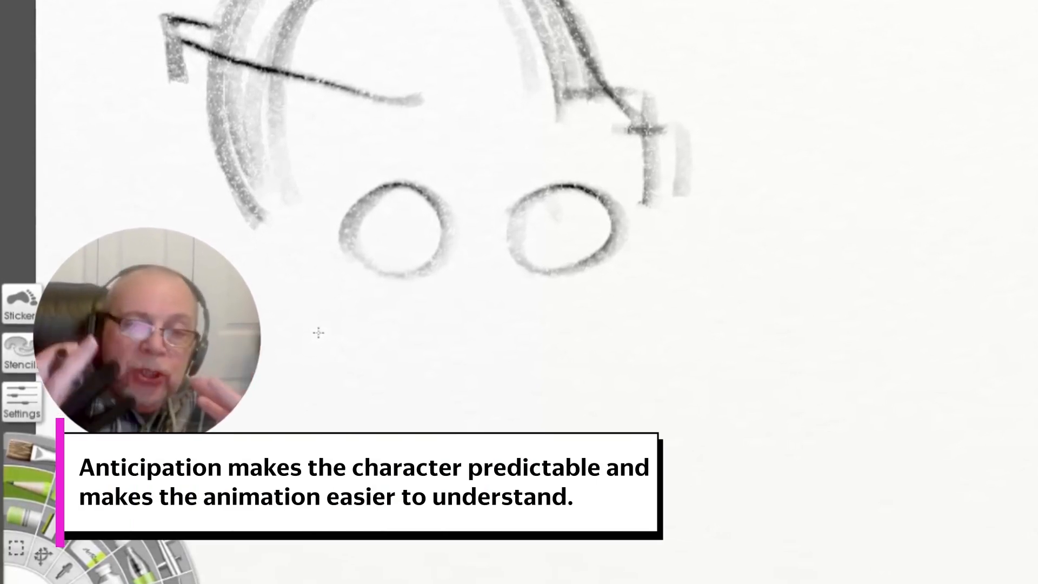
Step: Overlay a third, slightly elongated car pose starting at the same rear wheel, with roof, hood and base line
{"action": "left_click_drag", "start_coordinate": [330, 185], "coordinate": [334, 236]}
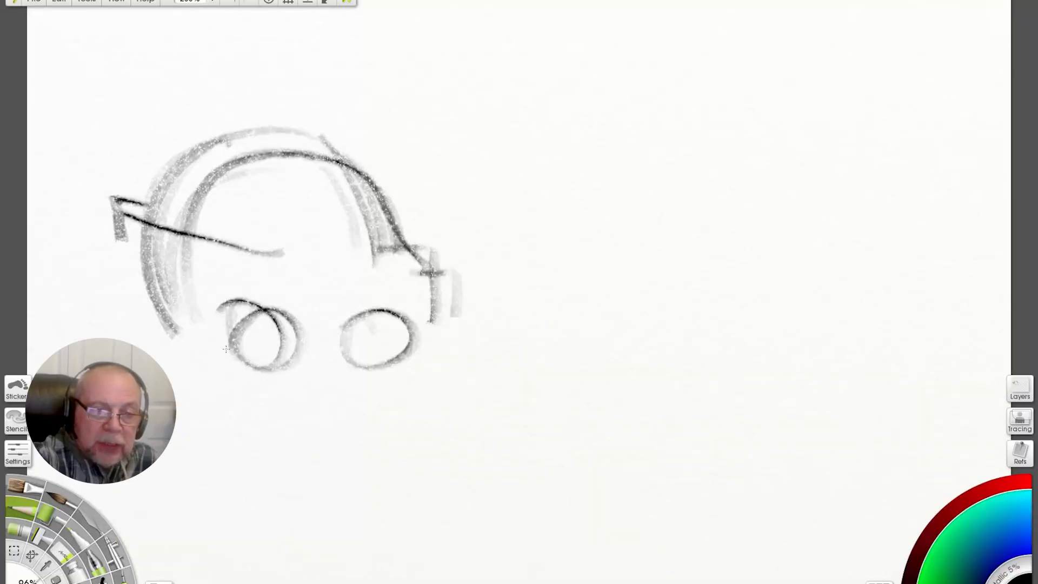
{"action": "mouse_move", "coordinate": [279, 148]}
{"action": "left_mouse_down"}
{"action": "mouse_move", "coordinate": [203, 213]}
{"action": "mouse_move", "coordinate": [198, 315]}
{"action": "left_mouse_up"}
{"action": "mouse_move", "coordinate": [197, 295]}
{"action": "left_mouse_down"}
{"action": "mouse_move", "coordinate": [258, 172]}
{"action": "mouse_move", "coordinate": [433, 166]}
{"action": "mouse_move", "coordinate": [460, 248]}
{"action": "mouse_move", "coordinate": [528, 255]}
{"action": "mouse_move", "coordinate": [297, 339]}
{"action": "left_mouse_up"}
Step: Sketch a long stretched car with two oval wheels ahead of the overlapping poses, and circle the group of overlapping poses
{"action": "left_click", "coordinate": [634, 216]}
{"action": "mouse_move", "coordinate": [821, 194]}
{"action": "left_mouse_down"}
{"action": "mouse_move", "coordinate": [741, 315]}
{"action": "mouse_move", "coordinate": [844, 249]}
{"action": "mouse_move", "coordinate": [897, 249]}
{"action": "left_mouse_up"}
{"action": "mouse_move", "coordinate": [925, 245]}
{"action": "left_mouse_down"}
{"action": "mouse_move", "coordinate": [919, 292]}
{"action": "mouse_move", "coordinate": [602, 334]}
{"action": "left_mouse_up"}
{"action": "left_click_drag", "start_coordinate": [707, 186], "coordinate": [416, 240]}
{"action": "mouse_move", "coordinate": [575, 312]}
{"action": "left_mouse_down"}
{"action": "mouse_move", "coordinate": [481, 323]}
{"action": "mouse_move", "coordinate": [466, 346]}
{"action": "left_mouse_up"}
{"action": "left_click_drag", "start_coordinate": [748, 324], "coordinate": [714, 337]}
{"action": "mouse_move", "coordinate": [459, 303]}
{"action": "left_mouse_down"}
{"action": "mouse_move", "coordinate": [451, 142]}
{"action": "mouse_move", "coordinate": [303, 433]}
{"action": "mouse_move", "coordinate": [73, 254]}
{"action": "mouse_move", "coordinate": [411, 117]}
{"action": "left_mouse_up"}
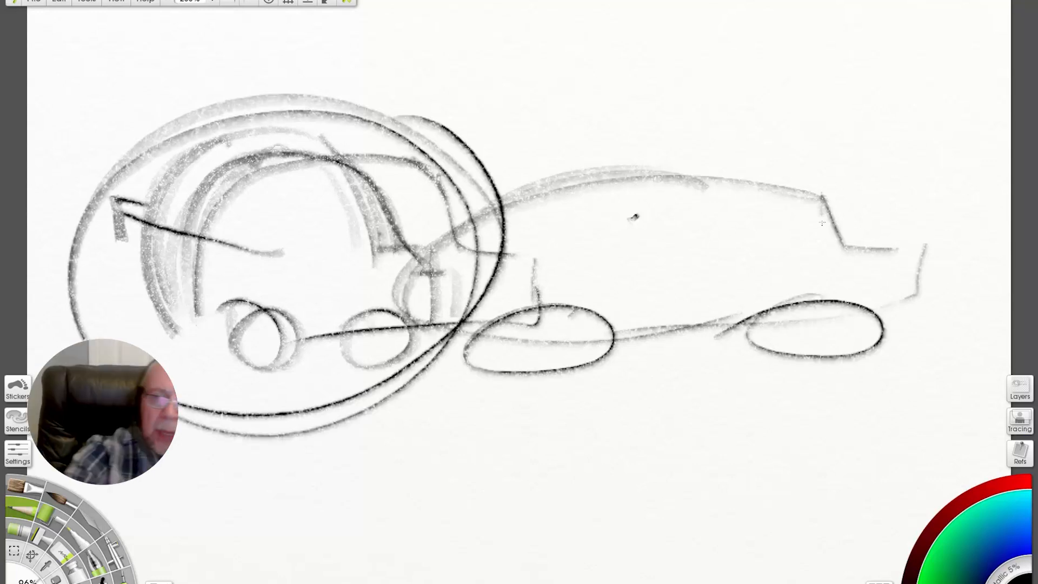
Step: Sketch a squashed, tall rounded car with a short hood and two wheels over the front of the stretched car
{"action": "left_click_drag", "start_coordinate": [738, 250], "coordinate": [851, 109]}
{"action": "left_click_drag", "start_coordinate": [952, 159], "coordinate": [984, 292]}
{"action": "left_click_drag", "start_coordinate": [978, 313], "coordinate": [894, 309]}
{"action": "mouse_move", "coordinate": [919, 294]}
{"action": "left_mouse_down"}
{"action": "mouse_move", "coordinate": [951, 354]}
{"action": "mouse_move", "coordinate": [940, 278]}
{"action": "left_mouse_up"}
{"action": "left_click_drag", "start_coordinate": [806, 293], "coordinate": [778, 324]}
{"action": "mouse_move", "coordinate": [754, 291]}
{"action": "left_mouse_down"}
{"action": "mouse_move", "coordinate": [851, 106]}
{"action": "mouse_move", "coordinate": [976, 238]}
{"action": "mouse_move", "coordinate": [995, 313]}
{"action": "left_mouse_up"}
{"action": "left_click_drag", "start_coordinate": [800, 116], "coordinate": [729, 302]}
Step: Draw a down arrow above the squashed stopping car and write a 3 above both it and the first group
{"action": "left_click_drag", "start_coordinate": [813, 47], "coordinate": [822, 96]}
{"action": "left_click_drag", "start_coordinate": [798, 88], "coordinate": [833, 96]}
{"action": "left_click_drag", "start_coordinate": [723, 28], "coordinate": [725, 60]}
{"action": "mouse_move", "coordinate": [157, 55]}
{"action": "left_mouse_down"}
{"action": "mouse_move", "coordinate": [181, 36]}
{"action": "mouse_move", "coordinate": [187, 79]}
{"action": "left_mouse_up"}
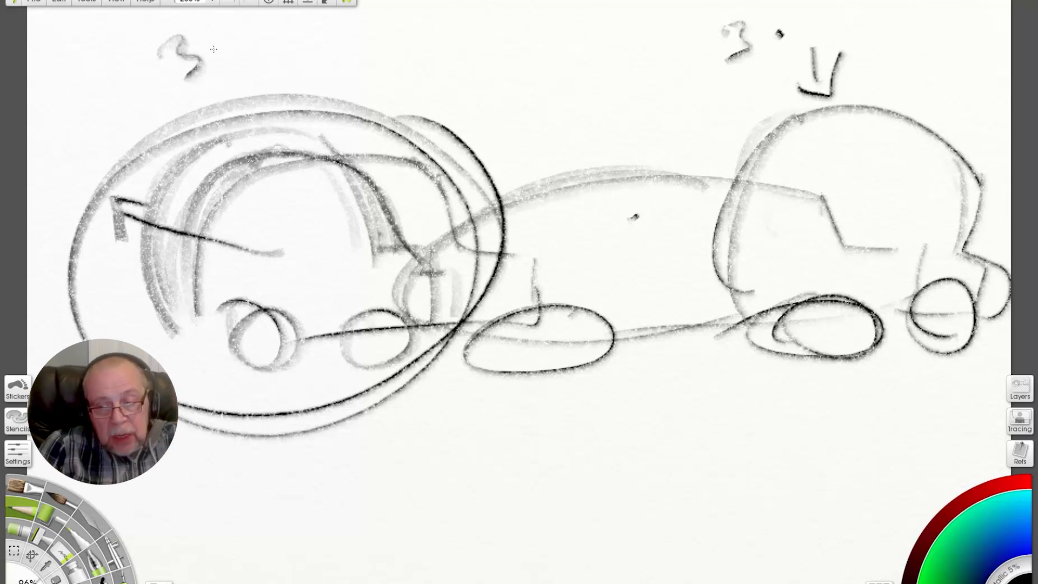
Step: Draw a wide hanging arc below the cars with a vertical line at its middle and a circle at each end
{"action": "left_click_drag", "start_coordinate": [422, 473], "coordinate": [827, 478]}
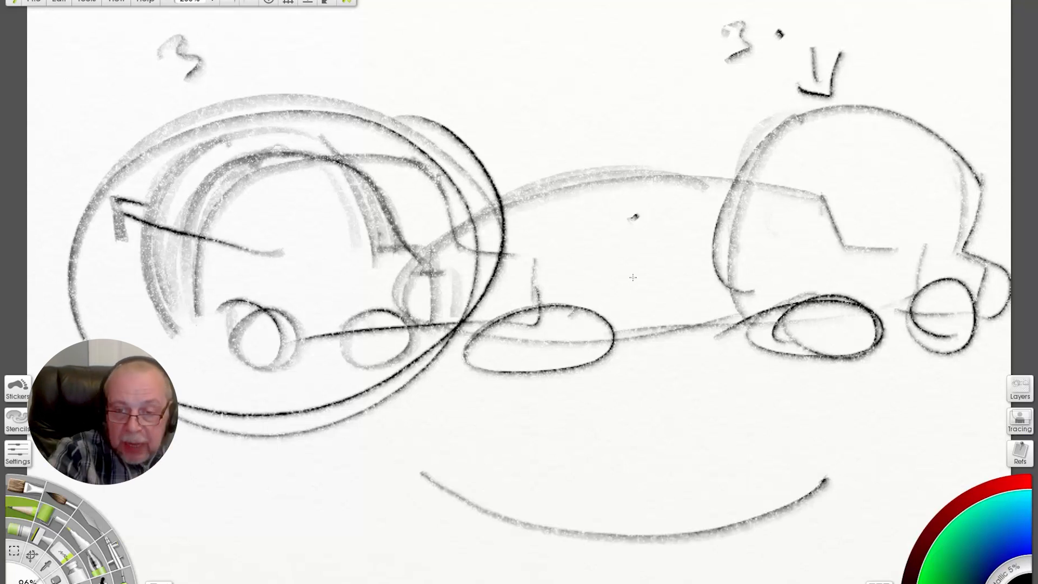
{"action": "left_click_drag", "start_coordinate": [632, 279], "coordinate": [642, 538]}
{"action": "left_click_drag", "start_coordinate": [446, 417], "coordinate": [425, 475]}
{"action": "mouse_move", "coordinate": [821, 462]}
{"action": "left_mouse_down"}
{"action": "mouse_move", "coordinate": [762, 466]}
{"action": "mouse_move", "coordinate": [772, 437]}
{"action": "left_mouse_up"}
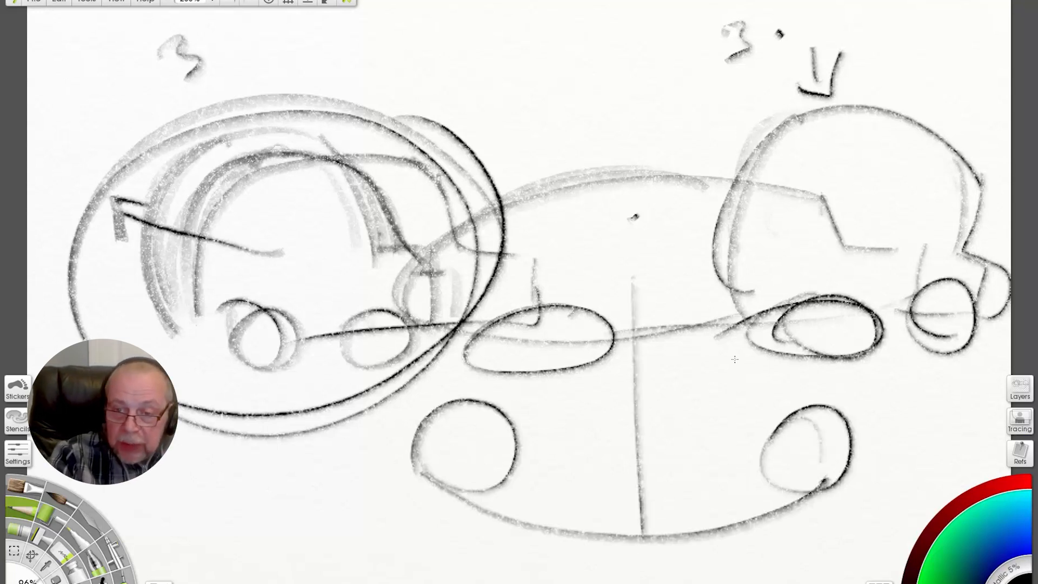
Step: Draw slanted pendulum lines down to the circles at both arc ends and add overlapping circles at the left end
{"action": "left_click_drag", "start_coordinate": [655, 253], "coordinate": [824, 488]}
{"action": "left_click_drag", "start_coordinate": [551, 240], "coordinate": [451, 480]}
{"action": "left_click_drag", "start_coordinate": [635, 226], "coordinate": [836, 504]}
{"action": "mouse_move", "coordinate": [506, 411]}
{"action": "left_mouse_down"}
{"action": "mouse_move", "coordinate": [480, 504]}
{"action": "mouse_move", "coordinate": [506, 415]}
{"action": "left_mouse_up"}
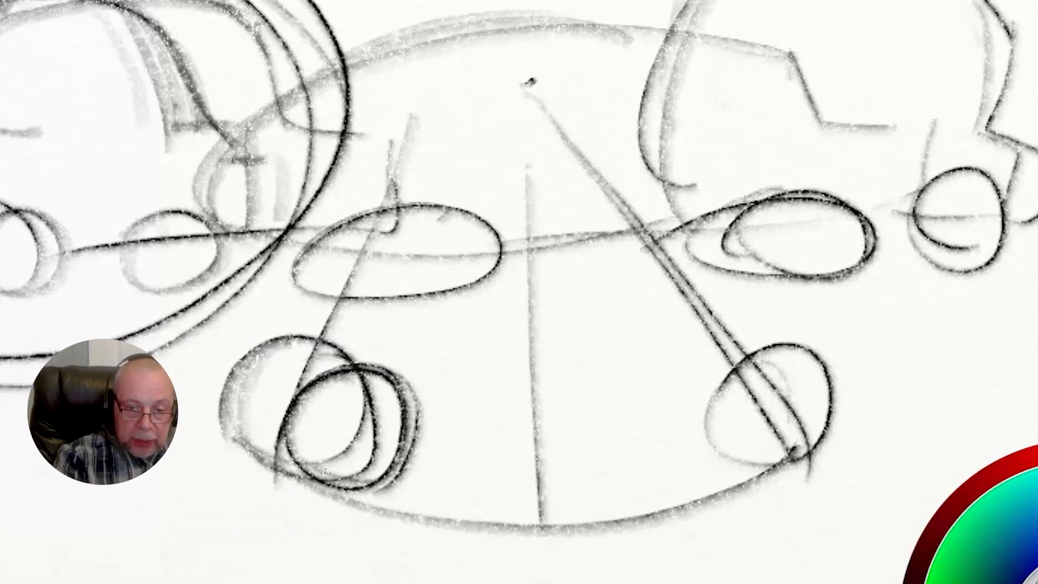
Step: Hatch the pendulum's left circle, retrace its slanted line, loop around the circle, and darken the swing arc towards the right end
{"action": "left_click_drag", "start_coordinate": [319, 350], "coordinate": [268, 445]}
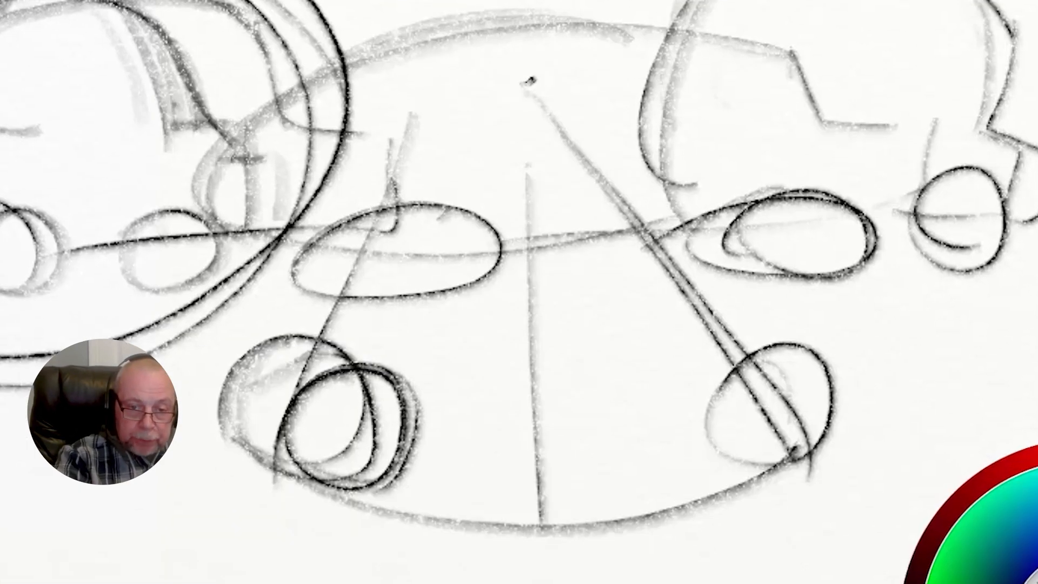
{"action": "left_click_drag", "start_coordinate": [246, 412], "coordinate": [316, 358]}
{"action": "left_click_drag", "start_coordinate": [262, 427], "coordinate": [333, 395]}
{"action": "left_click_drag", "start_coordinate": [289, 454], "coordinate": [329, 432]}
{"action": "left_click_drag", "start_coordinate": [272, 455], "coordinate": [303, 475]}
{"action": "left_click_drag", "start_coordinate": [449, 95], "coordinate": [338, 391]}
{"action": "left_click_drag", "start_coordinate": [433, 411], "coordinate": [337, 534]}
{"action": "mouse_move", "coordinate": [809, 375]}
{"action": "left_mouse_down"}
{"action": "mouse_move", "coordinate": [491, 540]}
{"action": "mouse_move", "coordinate": [226, 391]}
{"action": "mouse_move", "coordinate": [327, 487]}
{"action": "mouse_move", "coordinate": [768, 482]}
{"action": "mouse_move", "coordinate": [819, 386]}
{"action": "mouse_move", "coordinate": [789, 423]}
{"action": "mouse_move", "coordinate": [681, 476]}
{"action": "left_mouse_up"}
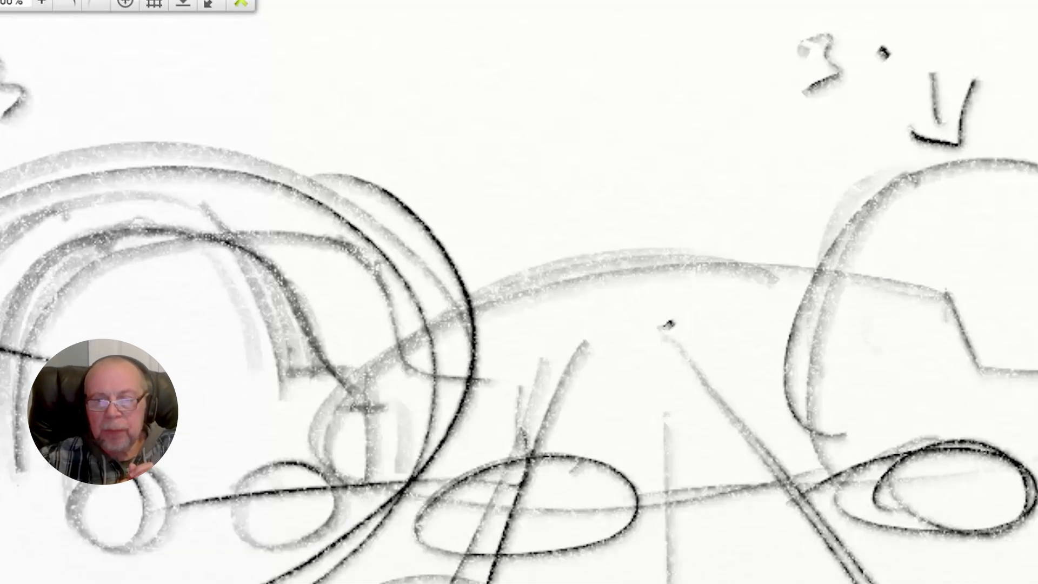
Step: Sketch a looping motion path above the cars with filled circles at both ends and small overlapping ovals at the right end
{"action": "mouse_move", "coordinate": [271, 61]}
{"action": "left_mouse_down"}
{"action": "mouse_move", "coordinate": [327, 73]}
{"action": "mouse_move", "coordinate": [287, 150]}
{"action": "mouse_move", "coordinate": [535, 119]}
{"action": "mouse_move", "coordinate": [600, 190]}
{"action": "mouse_move", "coordinate": [634, 109]}
{"action": "left_mouse_up"}
{"action": "mouse_move", "coordinate": [268, 54]}
{"action": "left_mouse_down"}
{"action": "mouse_move", "coordinate": [471, 151]}
{"action": "mouse_move", "coordinate": [614, 152]}
{"action": "left_mouse_up"}
{"action": "mouse_move", "coordinate": [367, 45]}
{"action": "left_mouse_down"}
{"action": "mouse_move", "coordinate": [451, 85]}
{"action": "mouse_move", "coordinate": [573, 111]}
{"action": "mouse_move", "coordinate": [692, 103]}
{"action": "mouse_move", "coordinate": [728, 85]}
{"action": "mouse_move", "coordinate": [735, 102]}
{"action": "mouse_move", "coordinate": [721, 92]}
{"action": "mouse_move", "coordinate": [741, 64]}
{"action": "mouse_move", "coordinate": [760, 81]}
{"action": "left_mouse_up"}
{"action": "mouse_move", "coordinate": [396, 34]}
{"action": "left_mouse_down"}
{"action": "mouse_move", "coordinate": [371, 28]}
{"action": "mouse_move", "coordinate": [370, 54]}
{"action": "mouse_move", "coordinate": [381, 52]}
{"action": "left_mouse_up"}
{"action": "mouse_move", "coordinate": [734, 86]}
{"action": "left_mouse_down"}
{"action": "mouse_move", "coordinate": [741, 98]}
{"action": "mouse_move", "coordinate": [703, 114]}
{"action": "mouse_move", "coordinate": [673, 146]}
{"action": "mouse_move", "coordinate": [654, 143]}
{"action": "left_mouse_up"}
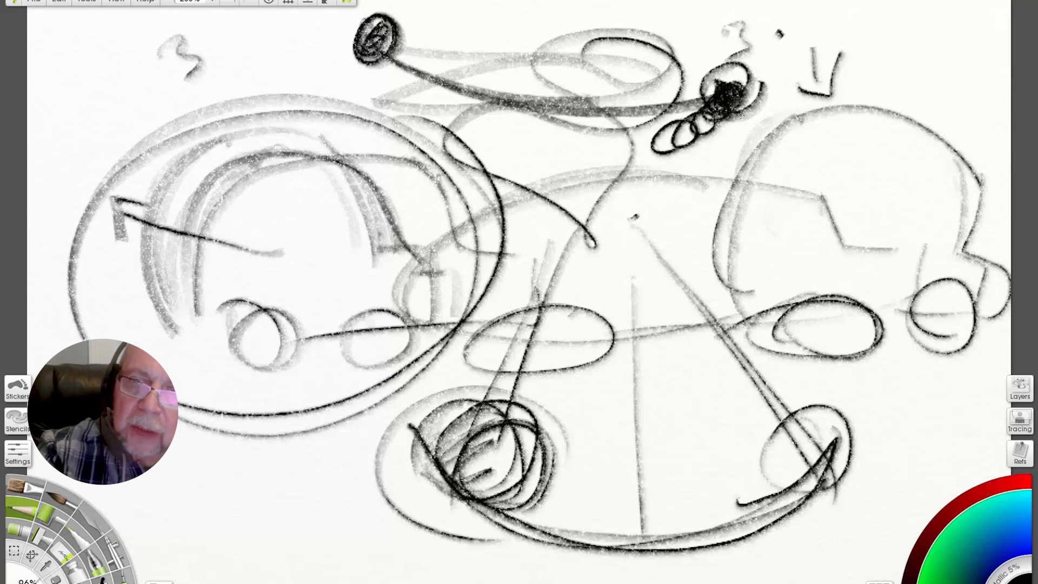
{"action": "mouse_move", "coordinate": [719, 108]}
{"action": "left_mouse_down"}
{"action": "mouse_move", "coordinate": [653, 146]}
{"action": "mouse_move", "coordinate": [400, 87]}
{"action": "mouse_move", "coordinate": [373, 54]}
{"action": "left_mouse_up"}
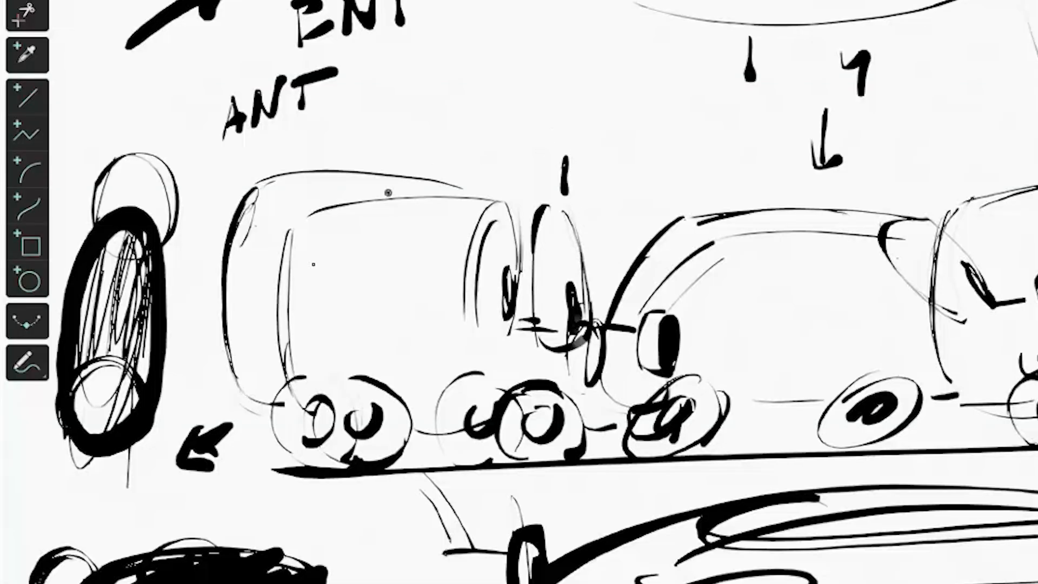
Step: Switch to the Blender sketch and draw a down arrow above the front of the first car
{"action": "left_click_drag", "start_coordinate": [504, 75], "coordinate": [499, 148]}
{"action": "left_click_drag", "start_coordinate": [480, 103], "coordinate": [532, 138]}
{"action": "mouse_move", "coordinate": [591, 103]}
{"action": "left_mouse_down"}
{"action": "mouse_move", "coordinate": [636, 137]}
{"action": "mouse_move", "coordinate": [632, 173]}
{"action": "left_mouse_up"}
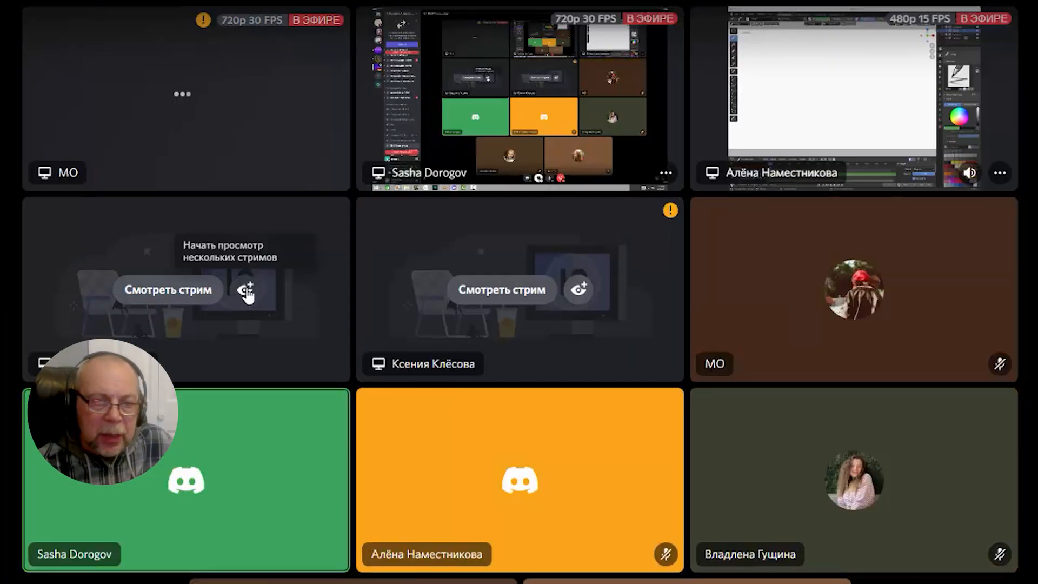
Step: Switch to the Discord call and add two more participants' live streams to the ones being watched
{"action": "left_click", "coordinate": [244, 289]}
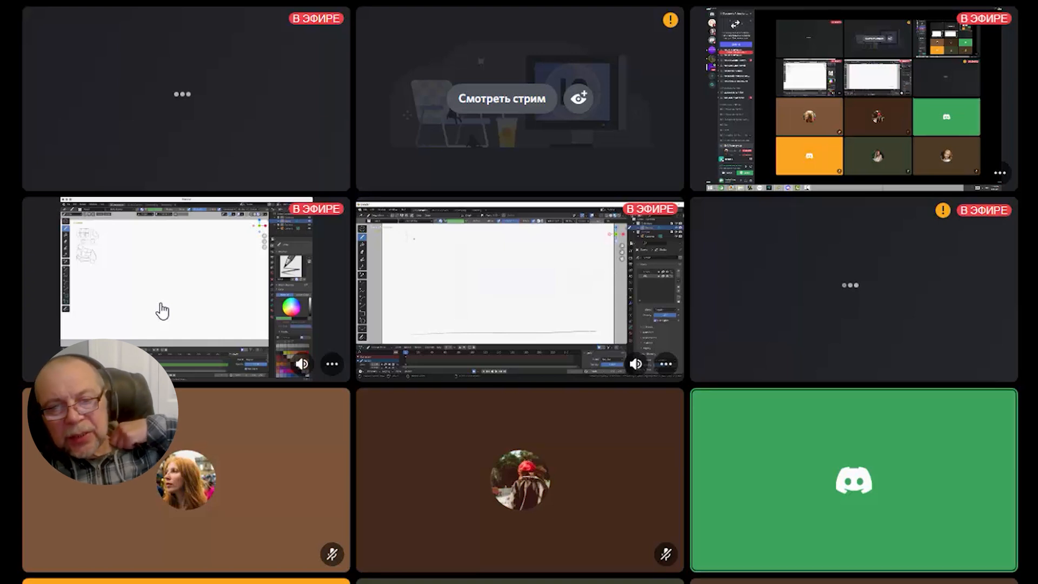
{"action": "left_click", "coordinate": [578, 99]}
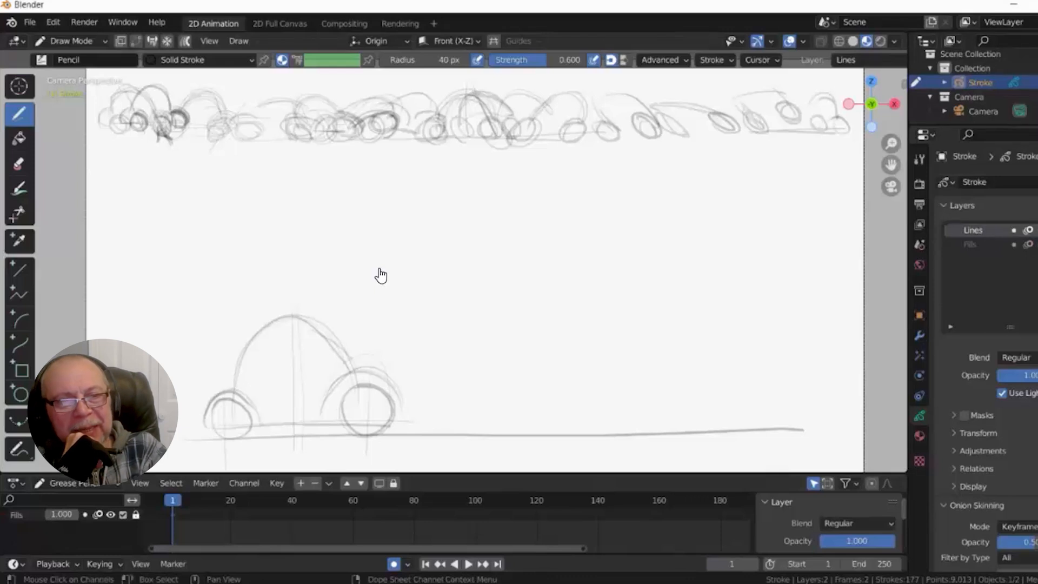
Step: Ink the body and wheels of the small leftmost car with the Ink Pen brush on the Fills layer
{"action": "left_click", "coordinate": [75, 42]}
{"action": "left_click", "coordinate": [71, 47]}
{"action": "left_click", "coordinate": [72, 42]}
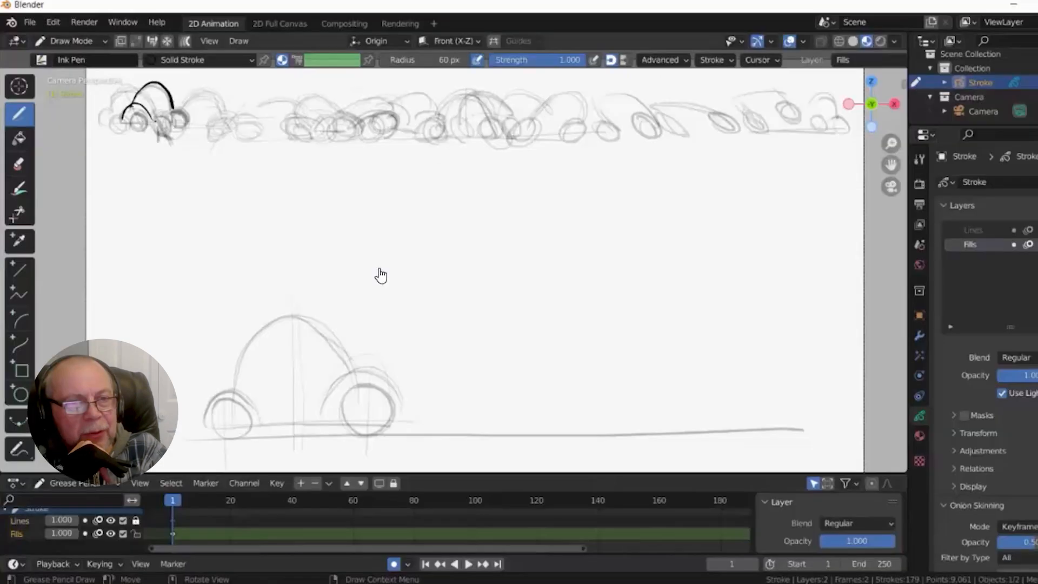
{"action": "left_click_drag", "start_coordinate": [175, 112], "coordinate": [192, 119]}
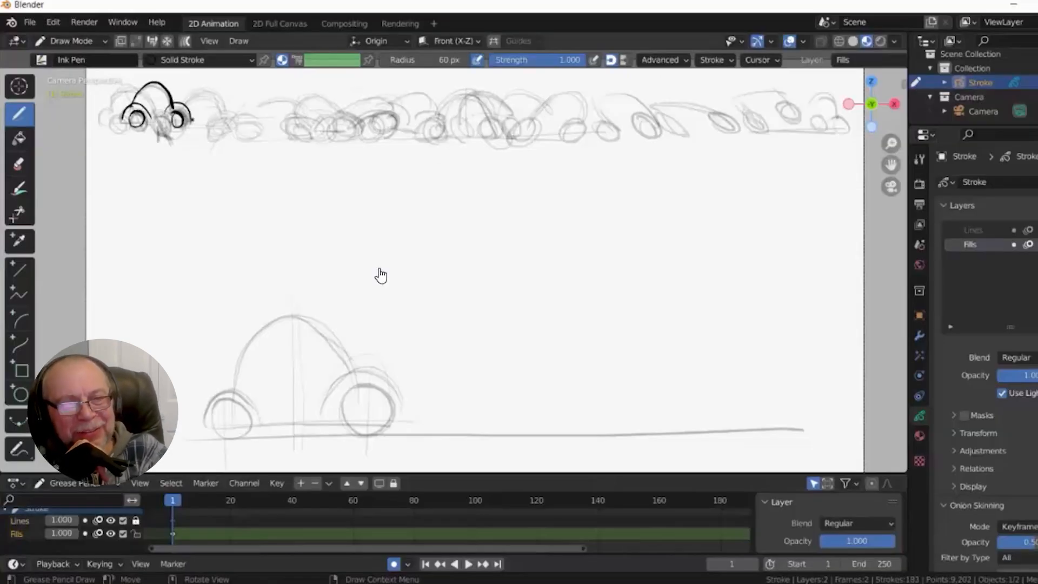
Step: Return to the Lines layer with the Pencil brush and scrub the timeline to frame 20
{"action": "left_click", "coordinate": [973, 231]}
{"action": "left_click", "coordinate": [41, 60]}
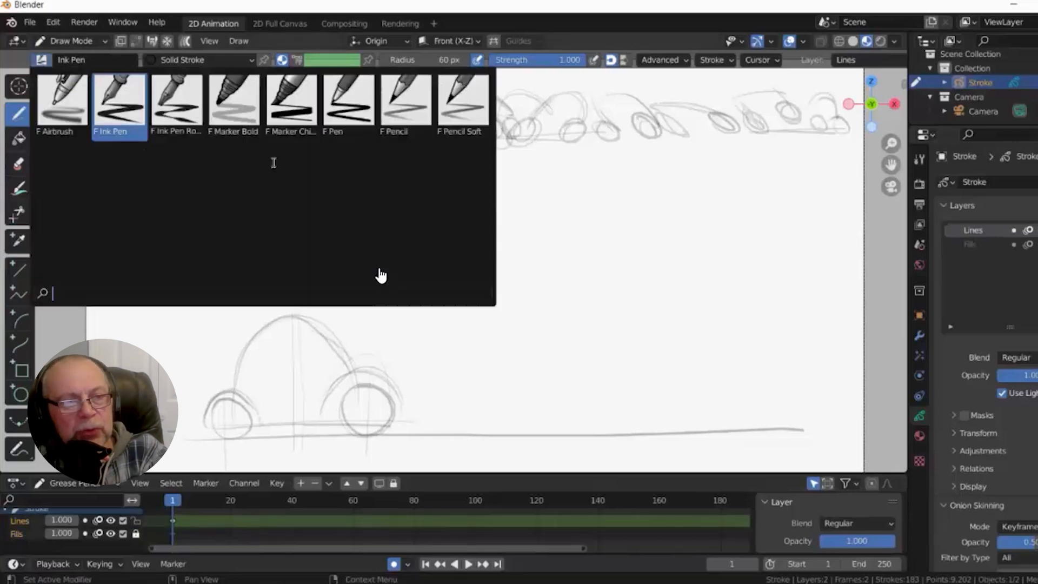
{"action": "left_click", "coordinate": [415, 112]}
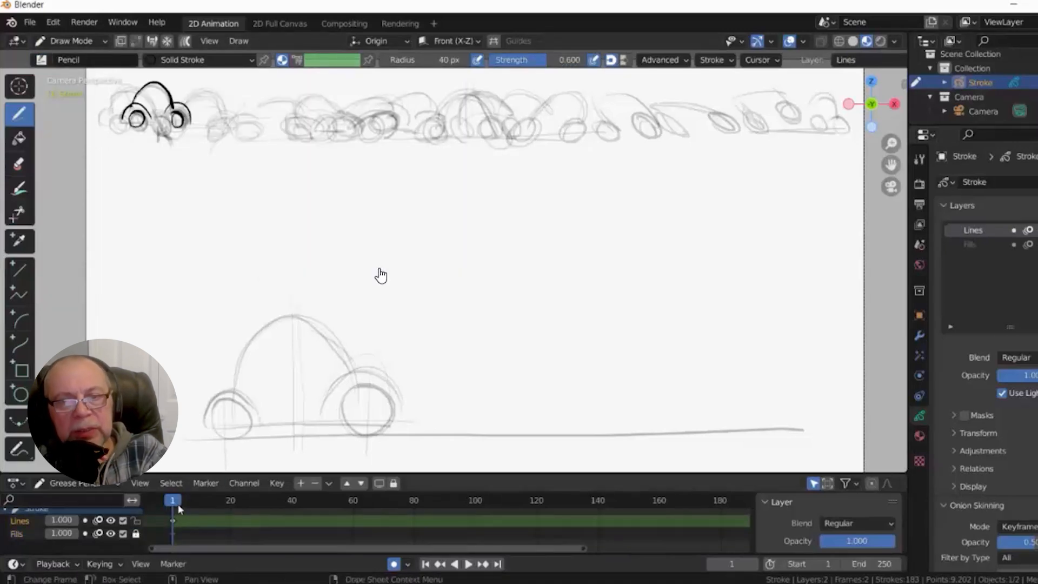
{"action": "key", "text": "space"}
{"action": "left_click_drag", "start_coordinate": [174, 501], "coordinate": [230, 500]}
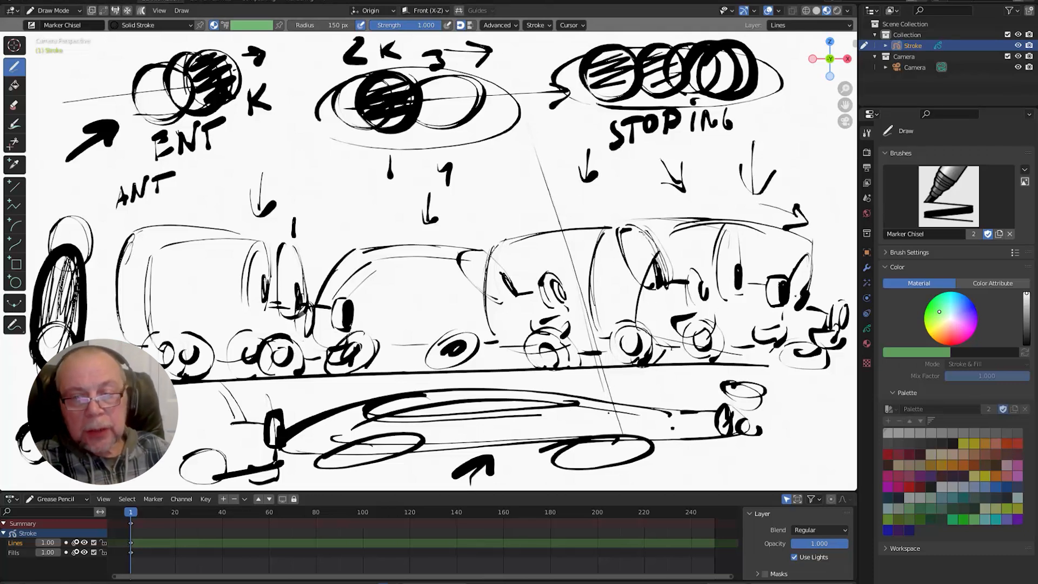
Step: In the annotated car sketch, draw a slanted line mirroring the existing one and mark a dot midway on each line
{"action": "left_click_drag", "start_coordinate": [491, 143], "coordinate": [379, 396]}
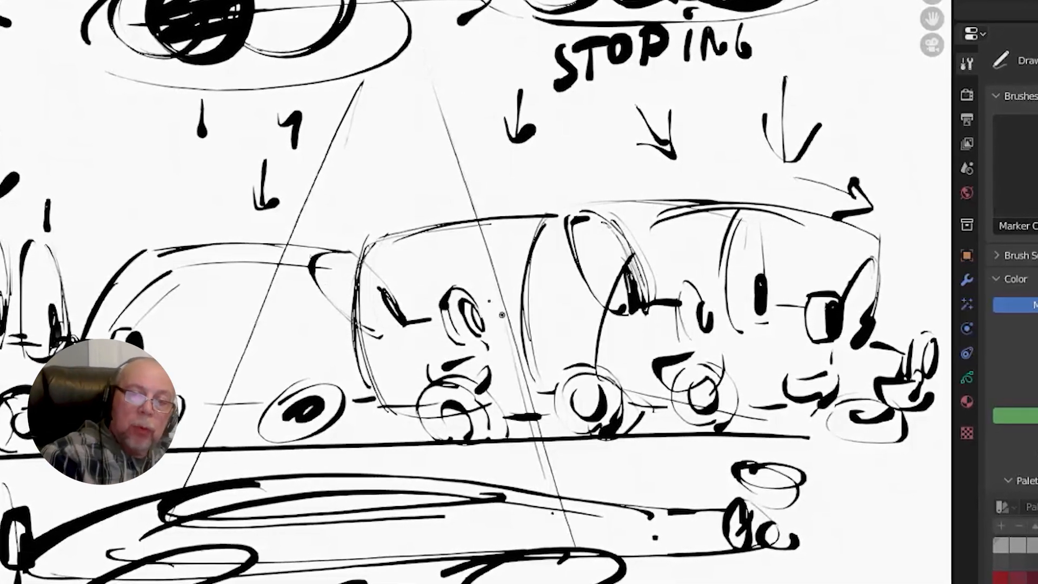
{"action": "left_click", "coordinate": [507, 319]}
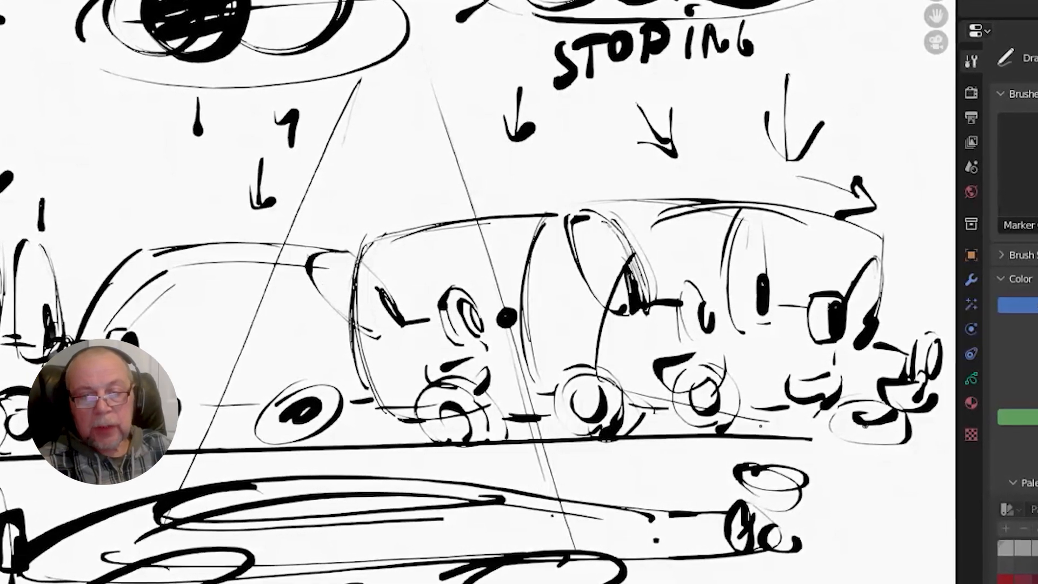
{"action": "left_click", "coordinate": [259, 320]}
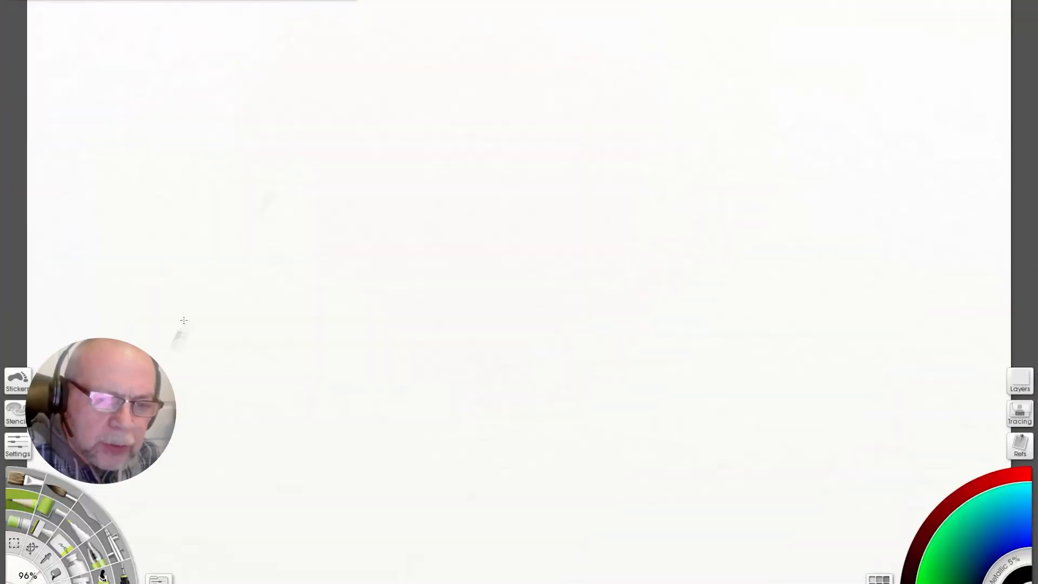
Step: On a blank ArtRage canvas, draw three circles in a row, each with a slanted stem leaning progressively from left to right
{"action": "mouse_move", "coordinate": [183, 320]}
{"action": "left_mouse_down"}
{"action": "mouse_move", "coordinate": [322, 135]}
{"action": "mouse_move", "coordinate": [372, 87]}
{"action": "left_mouse_up"}
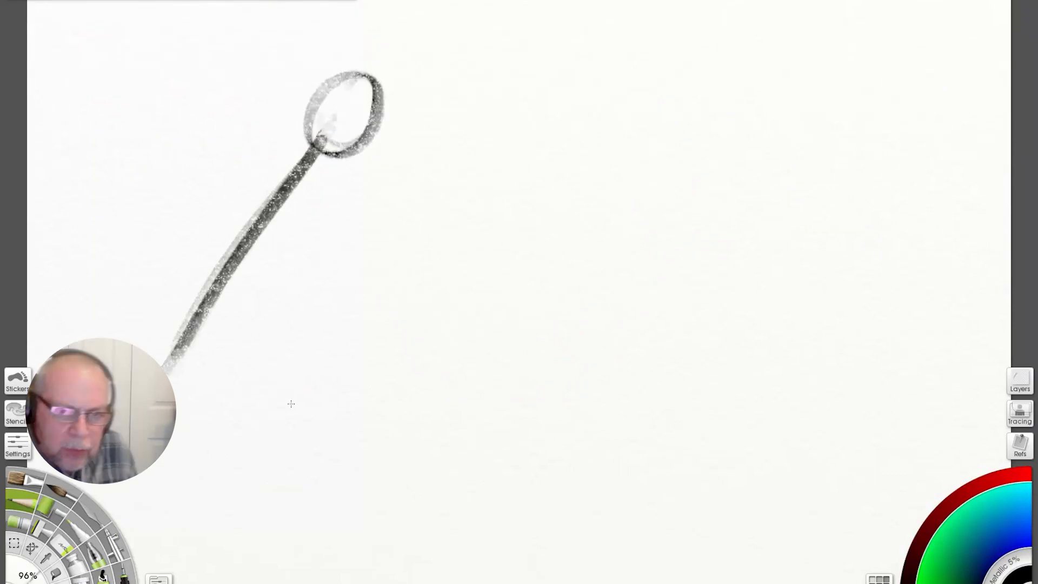
{"action": "left_click_drag", "start_coordinate": [431, 158], "coordinate": [372, 394]}
{"action": "mouse_move", "coordinate": [414, 89]}
{"action": "left_mouse_down"}
{"action": "mouse_move", "coordinate": [474, 95]}
{"action": "mouse_move", "coordinate": [416, 81]}
{"action": "left_mouse_up"}
{"action": "mouse_move", "coordinate": [533, 138]}
{"action": "left_mouse_down"}
{"action": "mouse_move", "coordinate": [576, 352]}
{"action": "mouse_move", "coordinate": [570, 257]}
{"action": "left_mouse_up"}
{"action": "mouse_move", "coordinate": [514, 95]}
{"action": "left_mouse_down"}
{"action": "mouse_move", "coordinate": [535, 58]}
{"action": "mouse_move", "coordinate": [501, 110]}
{"action": "left_mouse_up"}
Step: Add two more circles touching the third one, each with a stem slanting down to the right
{"action": "left_click_drag", "start_coordinate": [607, 133], "coordinate": [670, 323]}
{"action": "left_click_drag", "start_coordinate": [606, 131], "coordinate": [685, 305]}
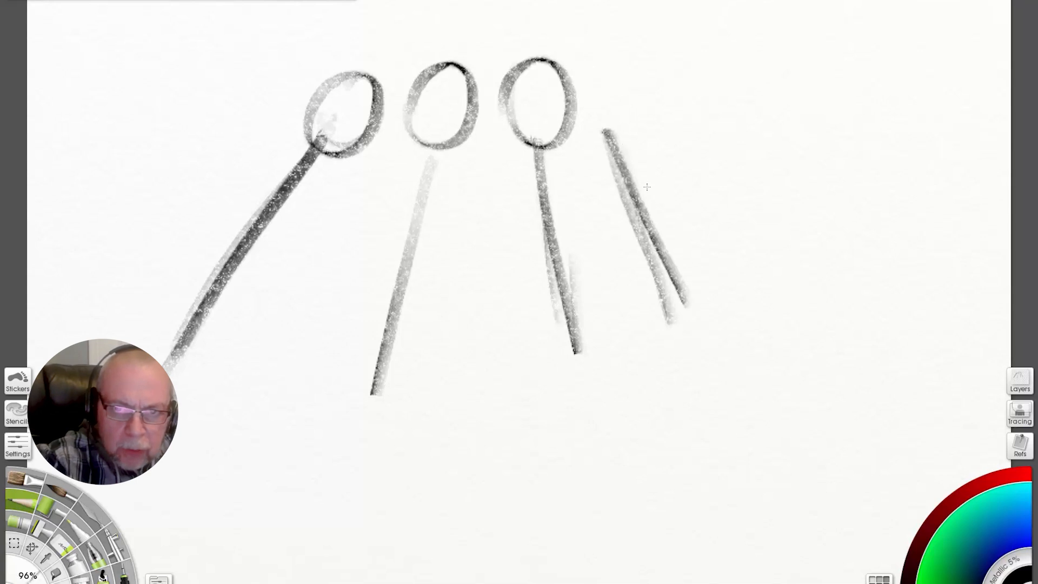
{"action": "left_click_drag", "start_coordinate": [579, 93], "coordinate": [563, 113]}
{"action": "left_click_drag", "start_coordinate": [704, 148], "coordinate": [803, 301]}
{"action": "left_click_drag", "start_coordinate": [641, 106], "coordinate": [635, 147]}
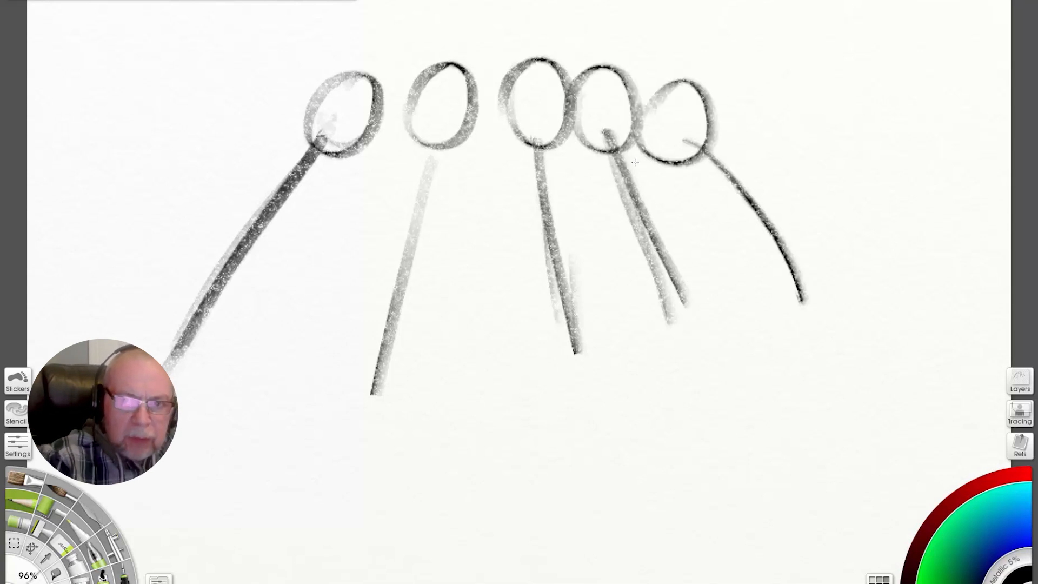
Step: Draw a shallow arc below the stems and three slanted strokes under it leaning in alternating directions
{"action": "left_click_drag", "start_coordinate": [393, 403], "coordinate": [869, 349]}
{"action": "left_click_drag", "start_coordinate": [504, 384], "coordinate": [401, 561]}
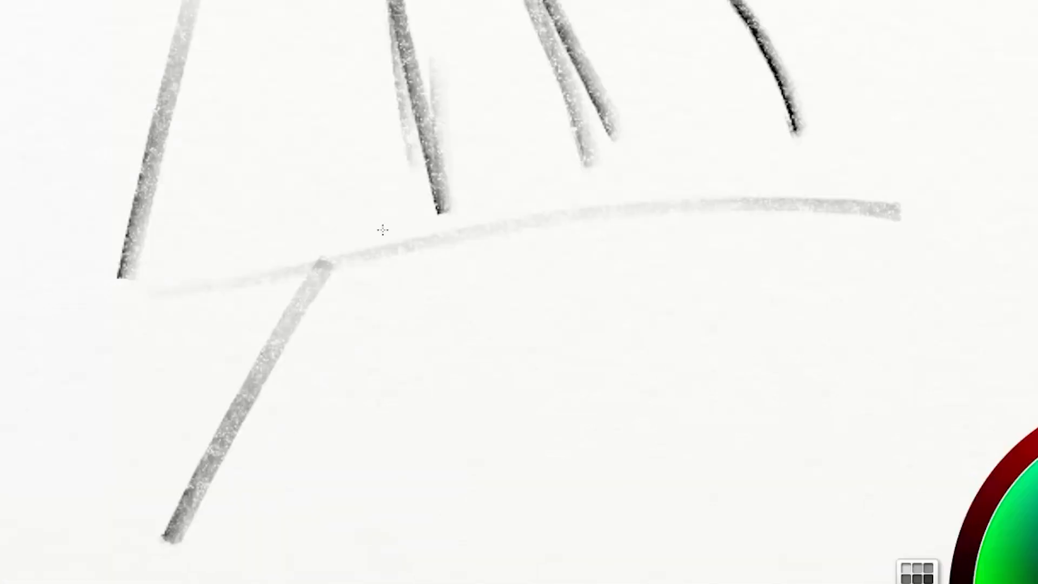
{"action": "left_click_drag", "start_coordinate": [539, 361], "coordinate": [673, 505]}
{"action": "left_click_drag", "start_coordinate": [858, 177], "coordinate": [646, 505]}
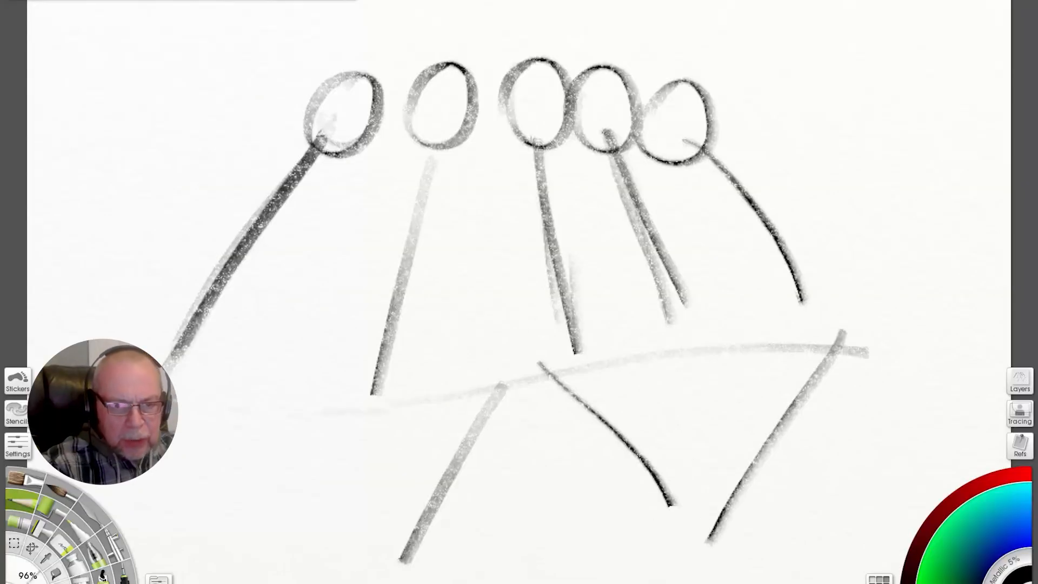
Step: Enclose the first three poses in a large ellipse and retrace the stems of the second and third poses
{"action": "mouse_move", "coordinate": [583, 336]}
{"action": "left_mouse_down"}
{"action": "mouse_move", "coordinate": [481, 34]}
{"action": "mouse_move", "coordinate": [156, 312]}
{"action": "mouse_move", "coordinate": [606, 116]}
{"action": "mouse_move", "coordinate": [157, 286]}
{"action": "left_mouse_up"}
{"action": "left_click_drag", "start_coordinate": [440, 130], "coordinate": [372, 409]}
{"action": "left_click_drag", "start_coordinate": [524, 123], "coordinate": [574, 398]}
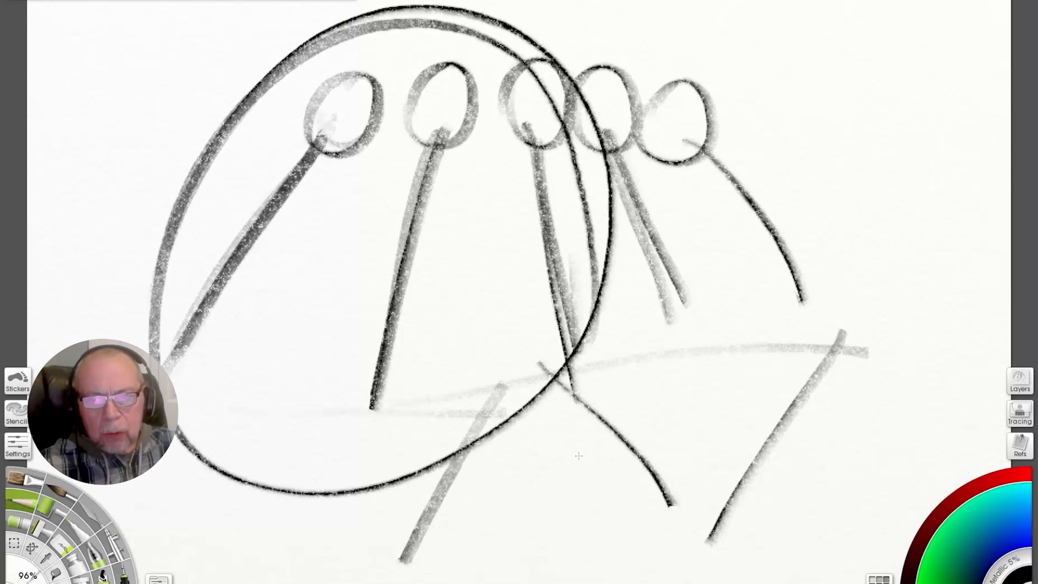
Step: Draw a slanted stroke beside the last circle and a V shape further to its right
{"action": "left_click_drag", "start_coordinate": [812, 30], "coordinate": [739, 177]}
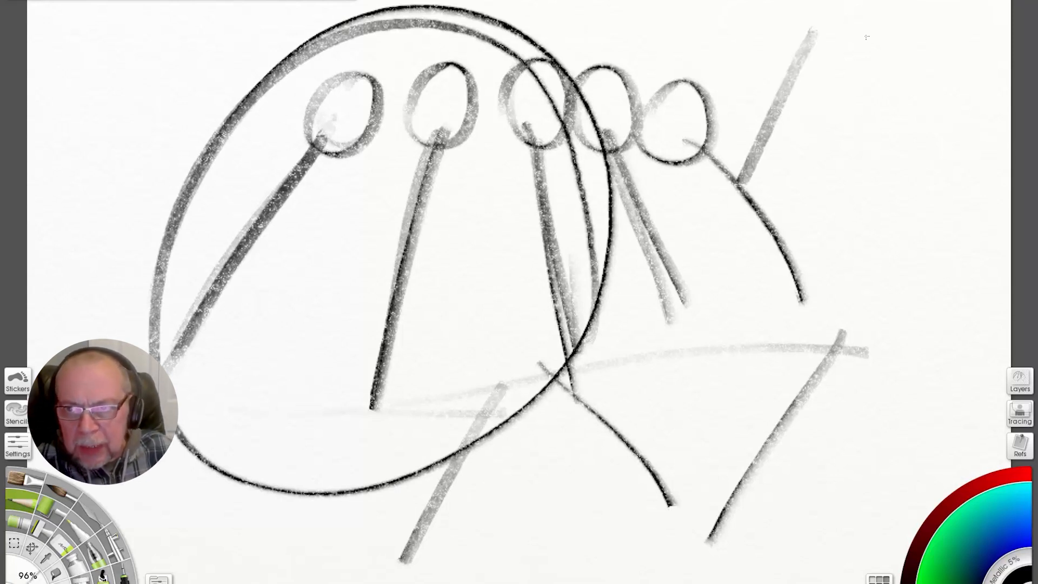
{"action": "left_click_drag", "start_coordinate": [866, 36], "coordinate": [941, 172]}
{"action": "left_click_drag", "start_coordinate": [990, 81], "coordinate": [936, 175]}
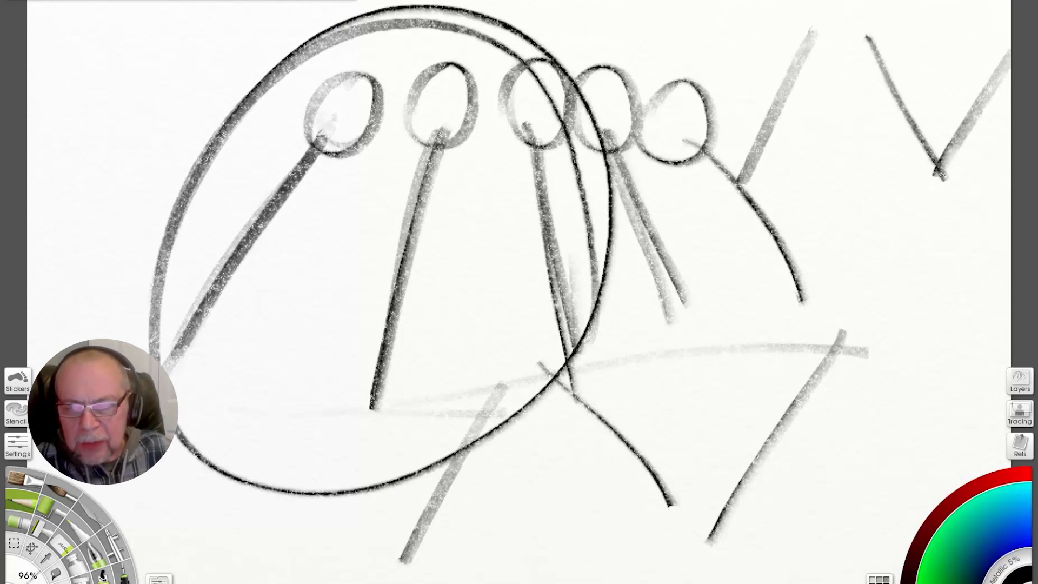
Step: Hatch between the first three stems, then extend the sequence with parallel right-leaning strokes and left-leaning strokes beyond the last pose
{"action": "mouse_move", "coordinate": [476, 92]}
{"action": "left_mouse_down"}
{"action": "mouse_move", "coordinate": [303, 286]}
{"action": "mouse_move", "coordinate": [421, 368]}
{"action": "left_mouse_up"}
{"action": "left_click_drag", "start_coordinate": [613, 154], "coordinate": [737, 341]}
{"action": "left_click_drag", "start_coordinate": [692, 132], "coordinate": [849, 322]}
{"action": "left_click_drag", "start_coordinate": [768, 136], "coordinate": [943, 332]}
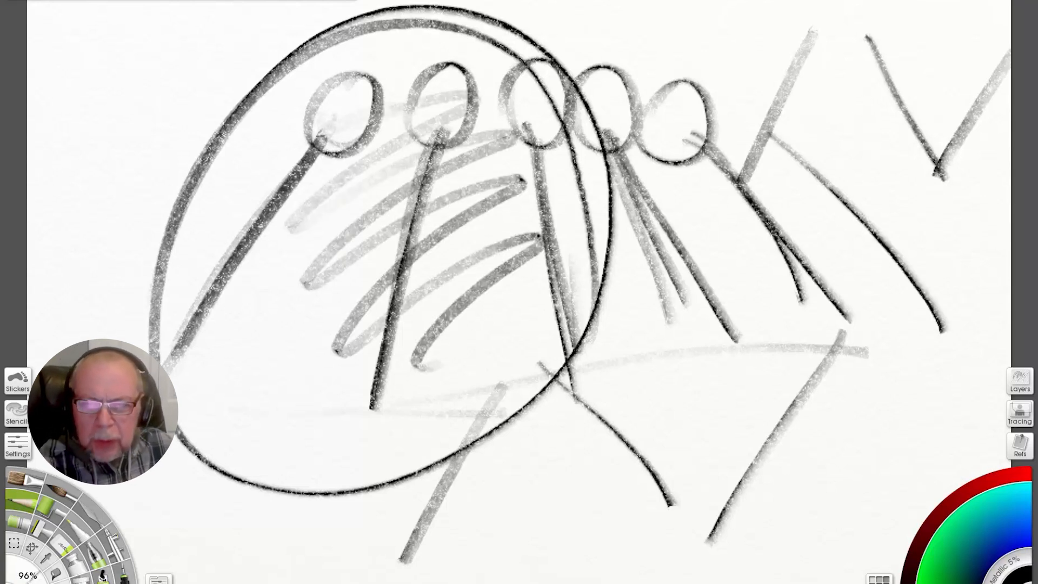
{"action": "left_click_drag", "start_coordinate": [950, 129], "coordinate": [886, 343]}
{"action": "left_click_drag", "start_coordinate": [1005, 192], "coordinate": [927, 327]}
{"action": "left_click_drag", "start_coordinate": [1009, 319], "coordinate": [910, 385]}
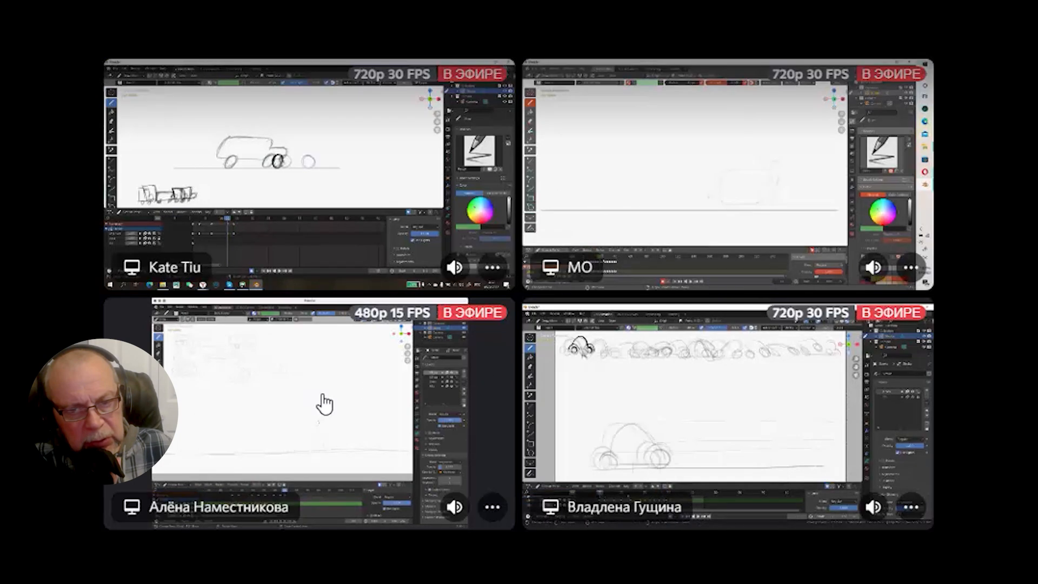
Step: Enlarge the live stream showing the box-shaped car animation and delete its selected keyframes
{"action": "left_click", "coordinate": [602, 214]}
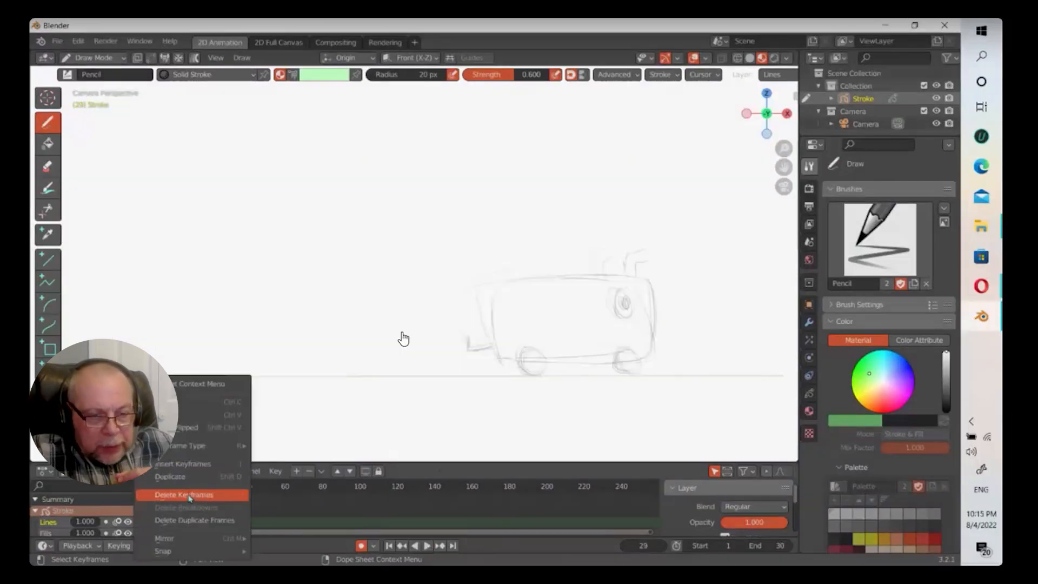
{"action": "left_click", "coordinate": [186, 494]}
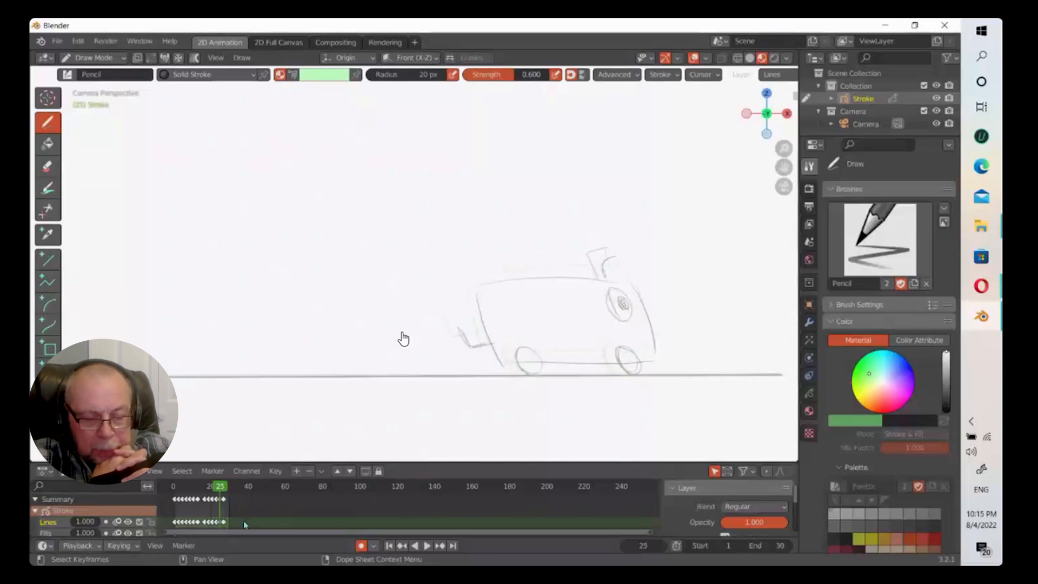
Step: Step back through the box-shaped car's keyframes from frame 25 to frame 1 to examine the poses and their spacing
{"action": "key", "text": "Up"}
{"action": "key", "text": "Down"}
{"action": "key", "text": "Down"}
{"action": "key", "text": "Down"}
{"action": "key", "text": "Down"}
{"action": "key", "text": "Down"}
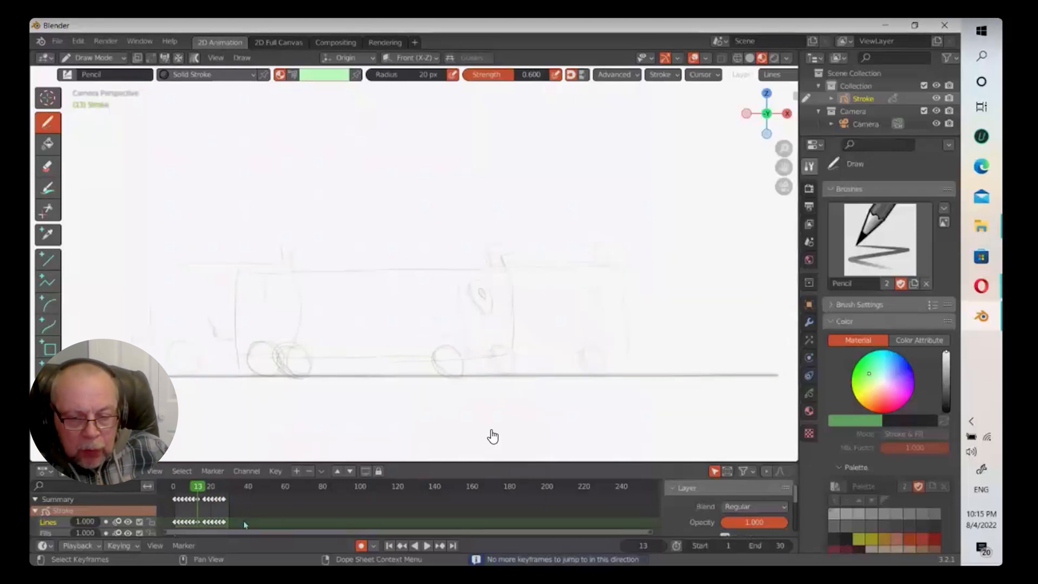
{"action": "key", "text": "shift+Left"}
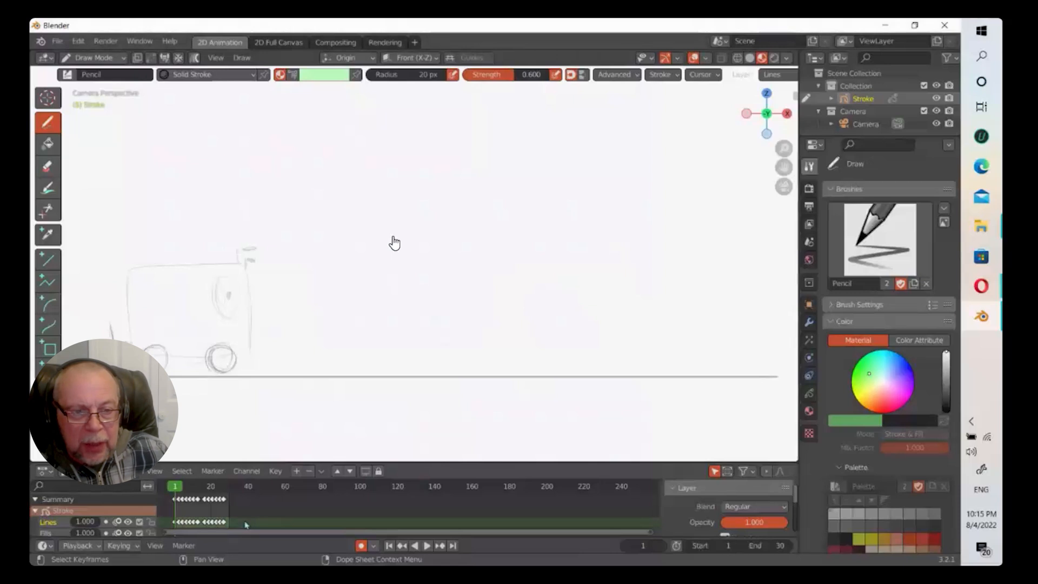
{"action": "key", "text": "Up"}
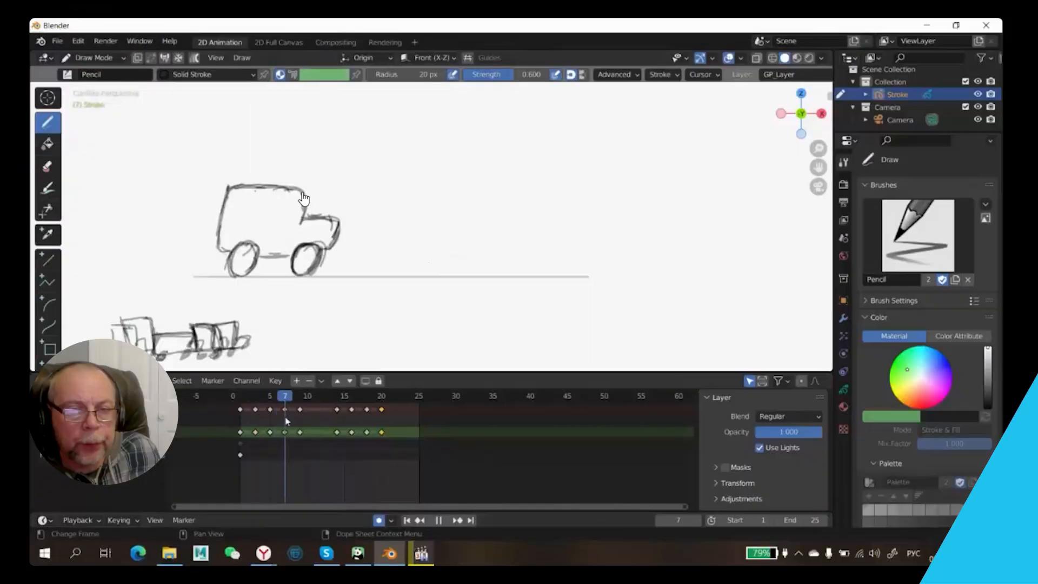
Step: Play back the truck animation in the other stream and scrub to frame 14 to examine the stopping pose
{"action": "key", "text": "space"}
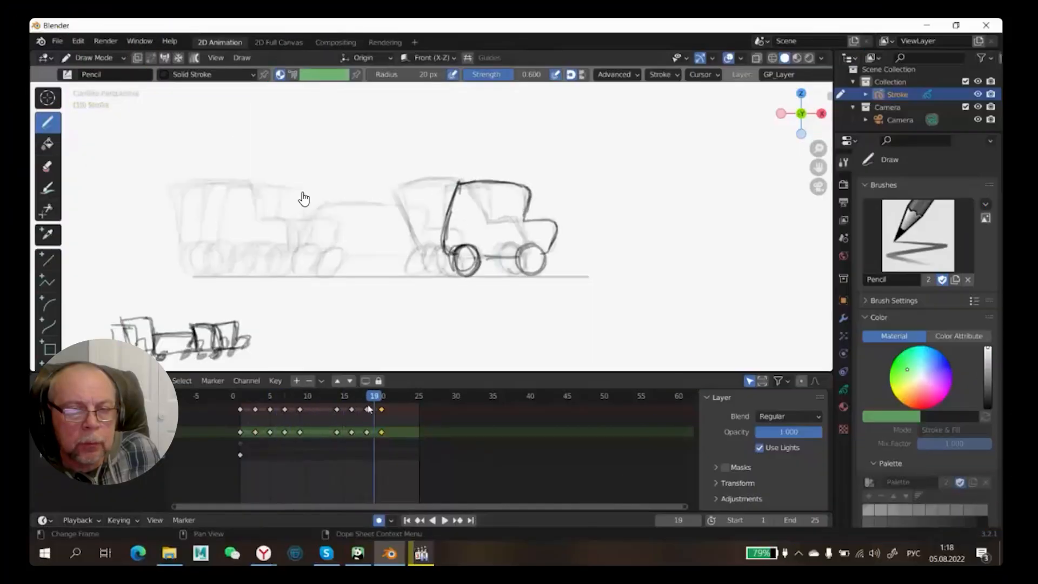
{"action": "left_click", "coordinate": [445, 520]}
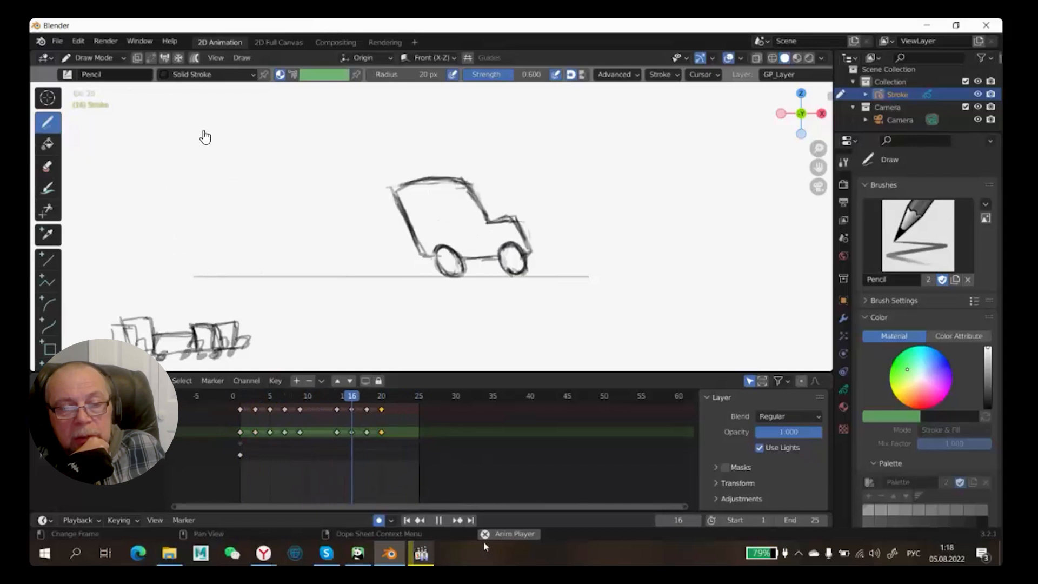
{"action": "key", "text": "space"}
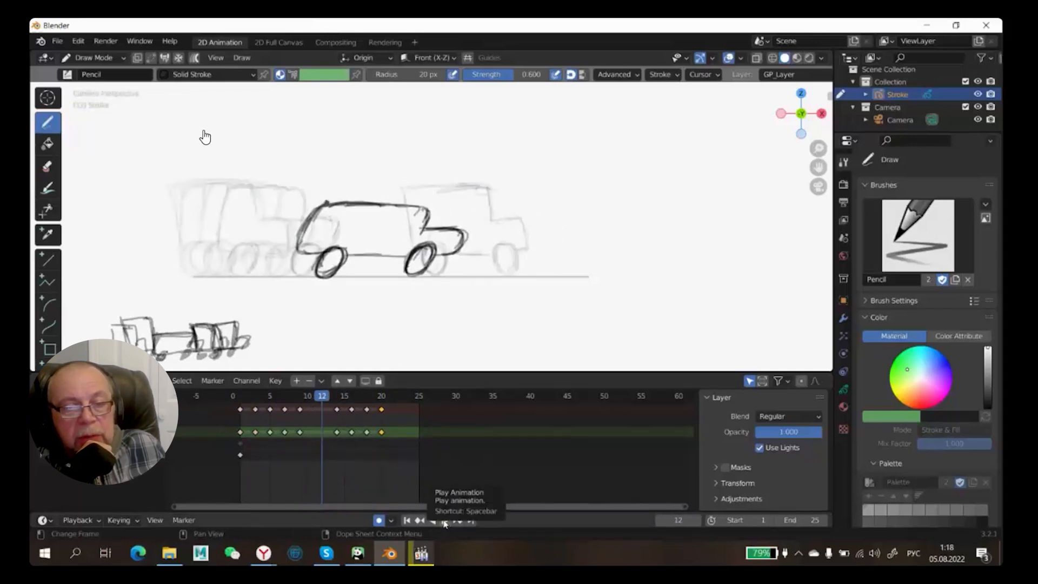
{"action": "left_click_drag", "start_coordinate": [345, 401], "coordinate": [338, 406]}
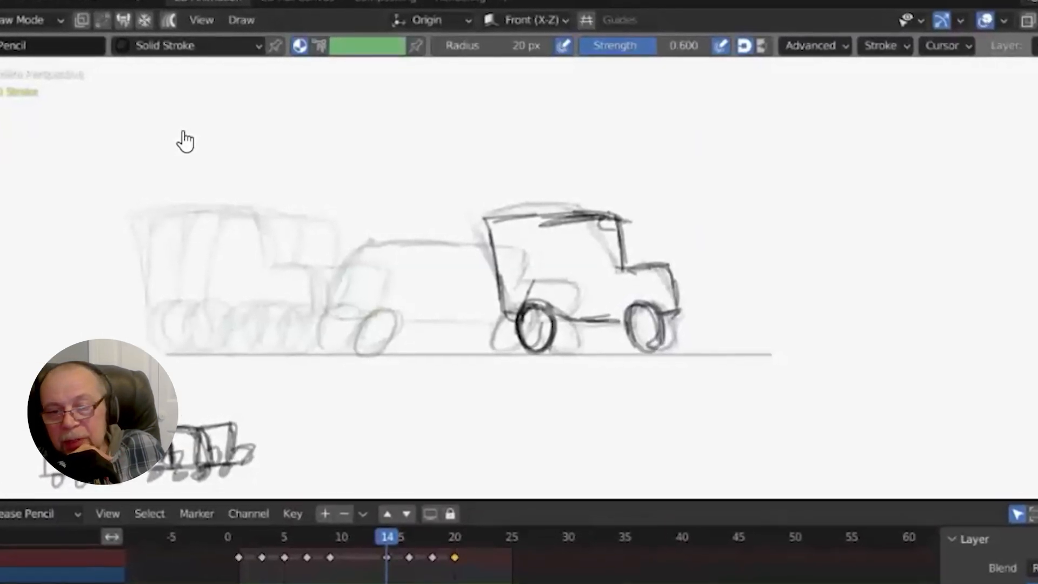
Step: Scrub the truck animation around frames 13 to 16 to compare the stretched pose with the stopping poses
{"action": "left_click_drag", "start_coordinate": [387, 540], "coordinate": [391, 557]}
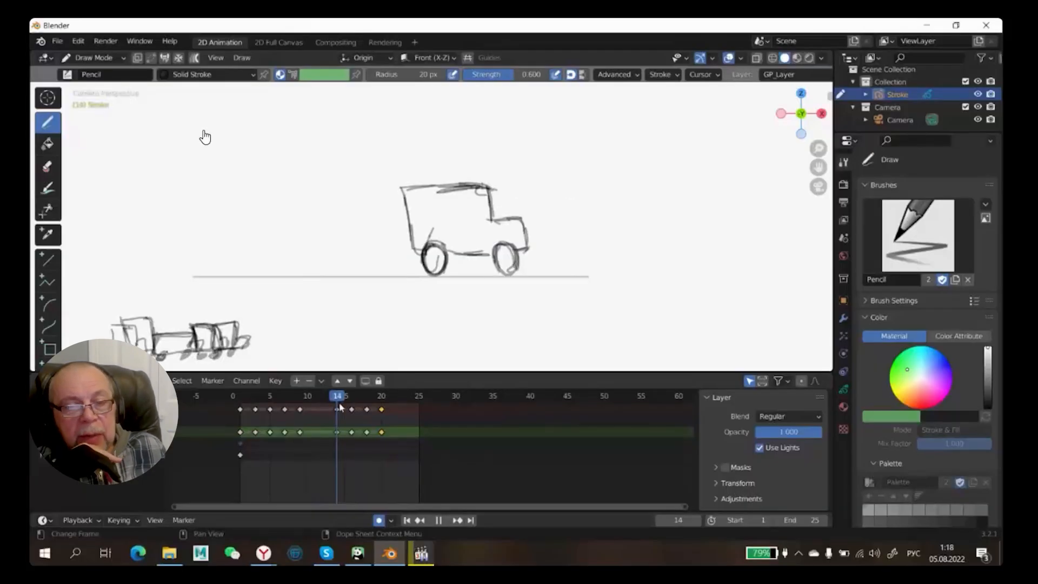
{"action": "mouse_move", "coordinate": [339, 404]}
{"action": "left_mouse_down"}
{"action": "mouse_move", "coordinate": [369, 406]}
{"action": "mouse_move", "coordinate": [338, 415]}
{"action": "left_mouse_up"}
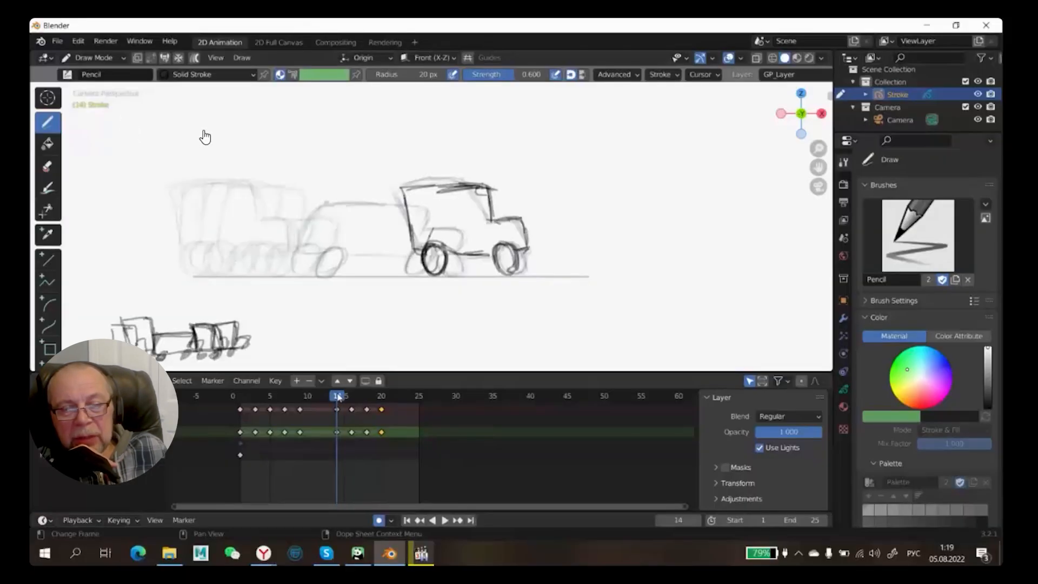
{"action": "left_click_drag", "start_coordinate": [338, 397], "coordinate": [352, 397]}
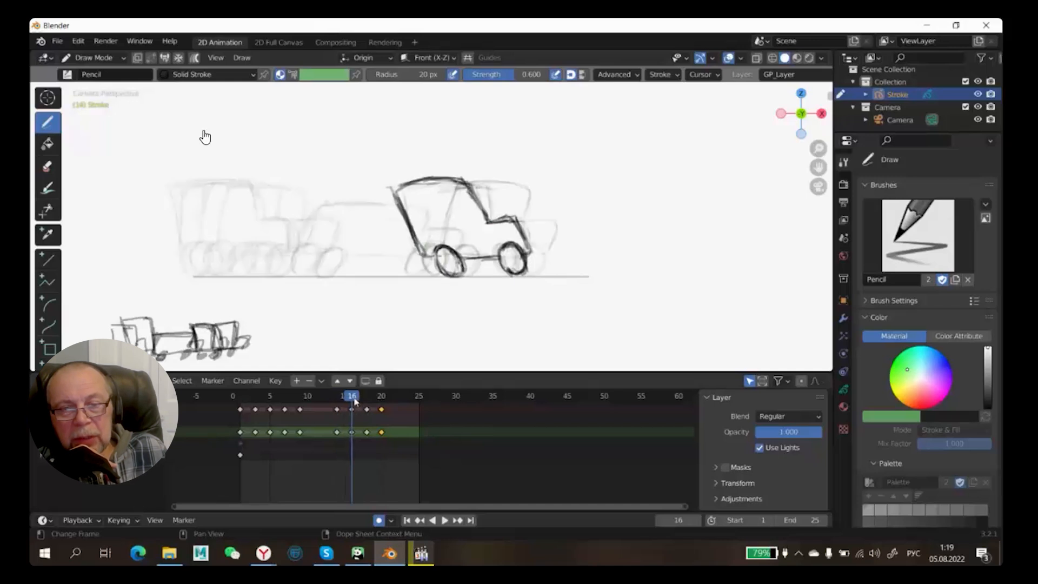
{"action": "key", "text": "space"}
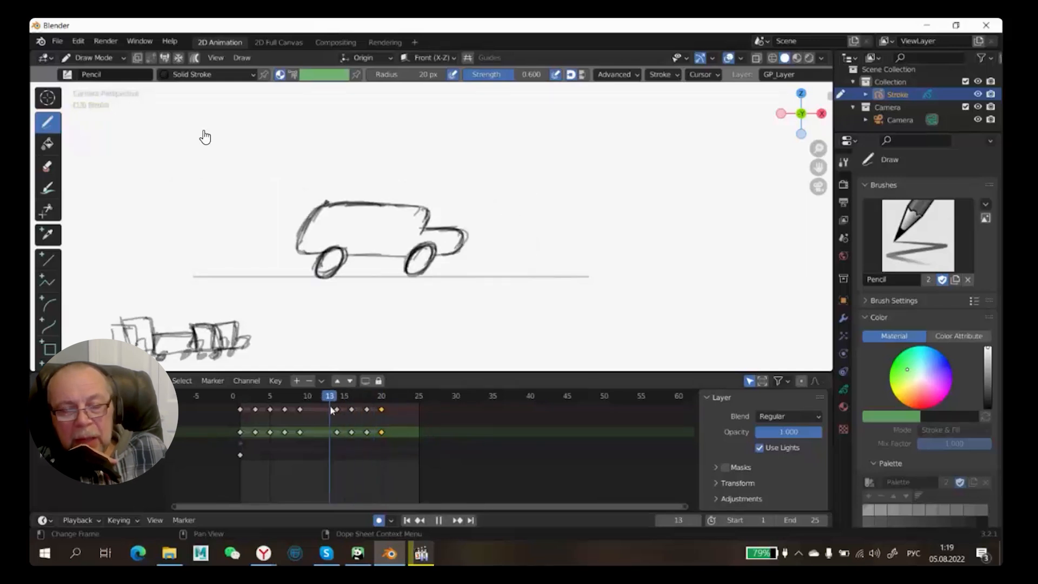
{"action": "key", "text": "Escape"}
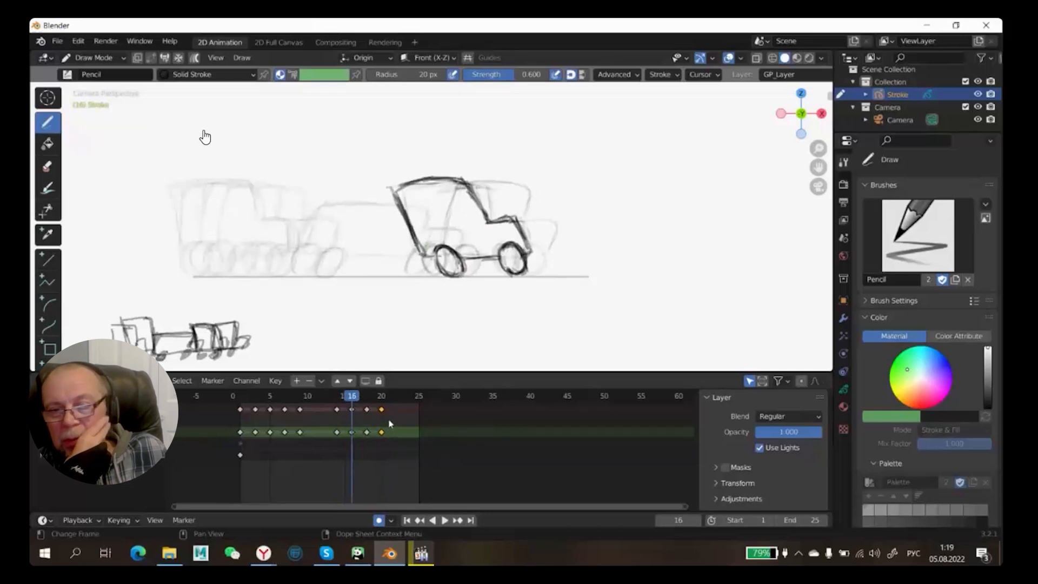
Step: Step back and forth through the truck's keyframes from frame 16 to 20 to examine how it settles after stopping
{"action": "key", "text": "Up"}
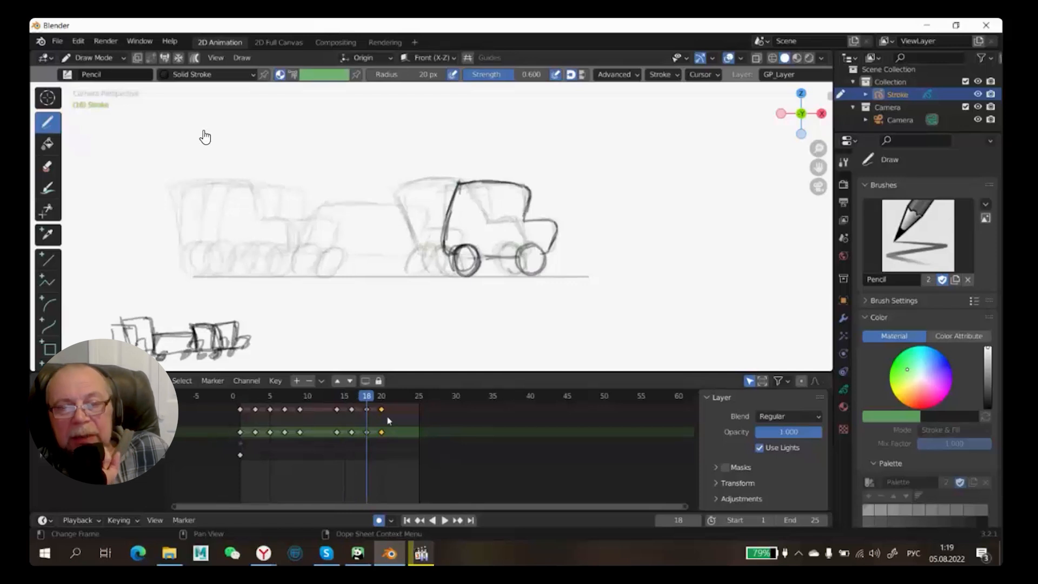
{"action": "key", "text": "Up"}
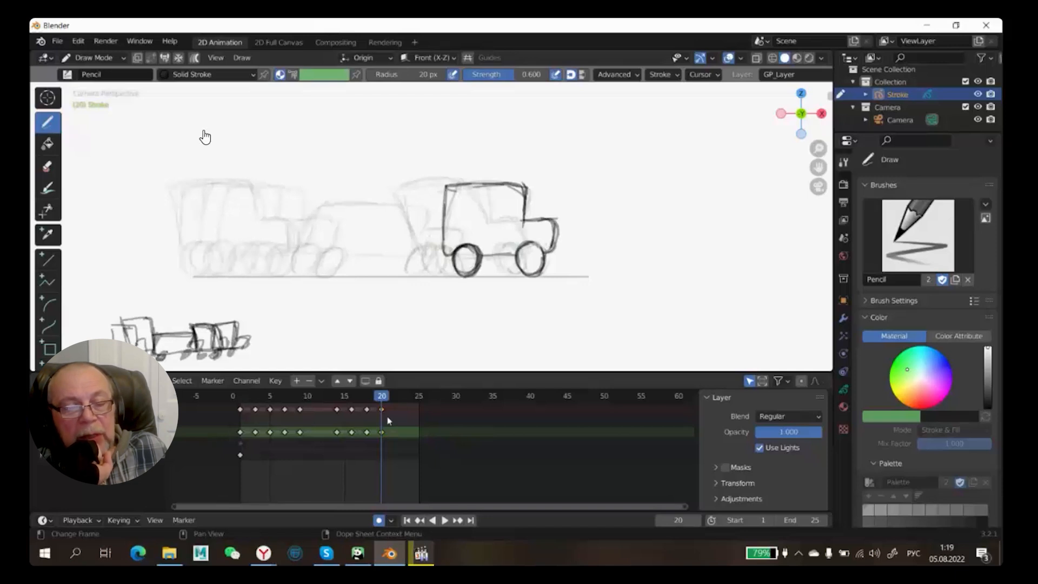
{"action": "key", "text": "Left"}
{"action": "key", "text": "Left"}
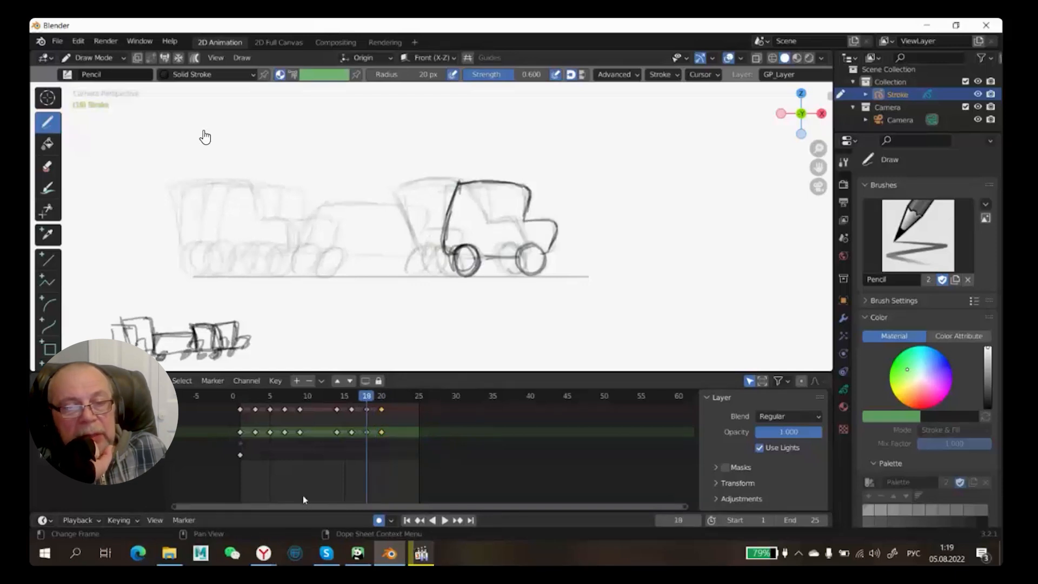
{"action": "key", "text": "Left"}
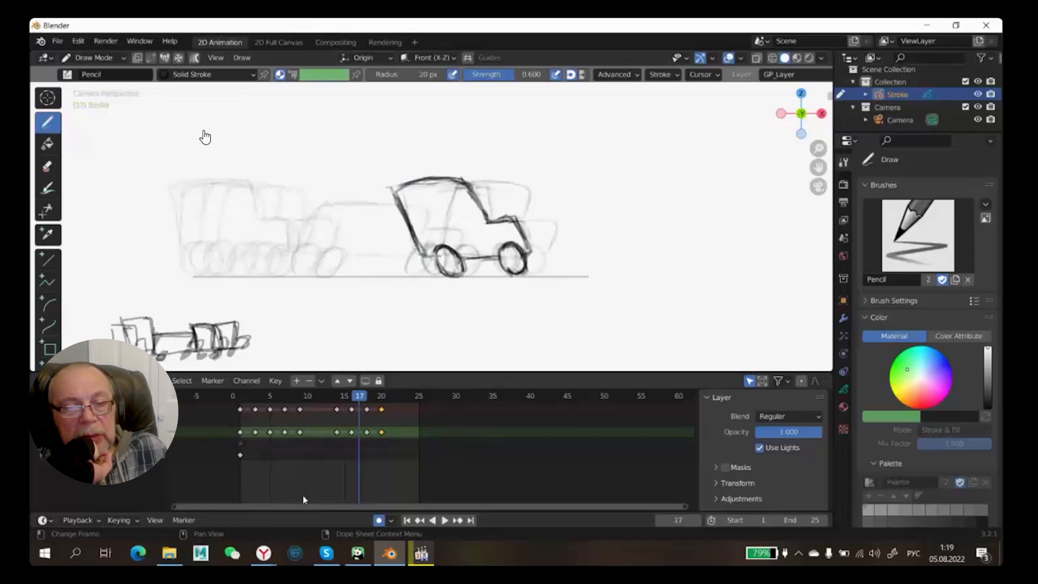
{"action": "key", "text": "Down"}
{"action": "key", "text": "Down"}
{"action": "key", "text": "Up"}
{"action": "key", "text": "Up"}
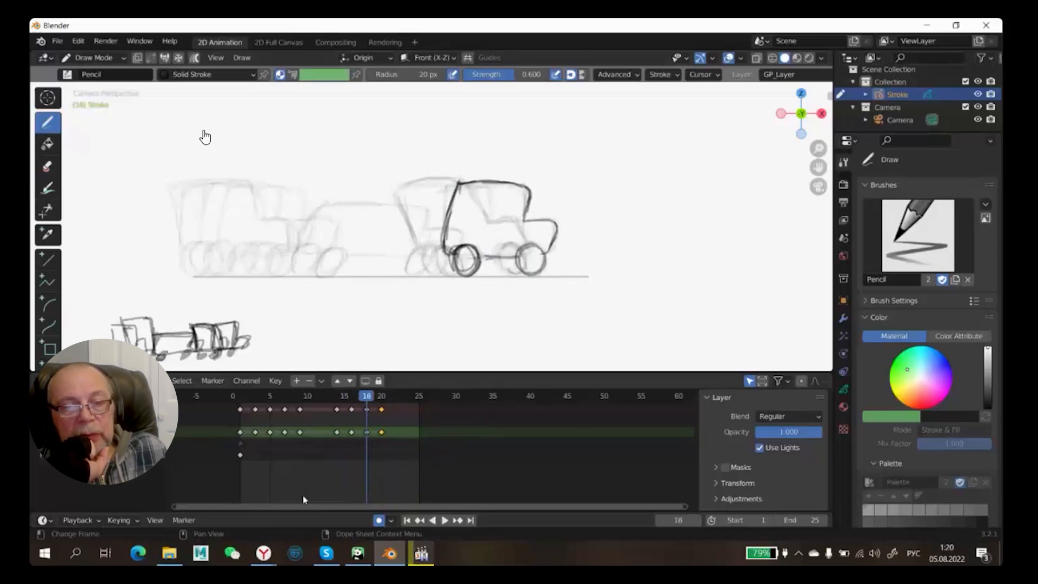
{"action": "key", "text": "Up"}
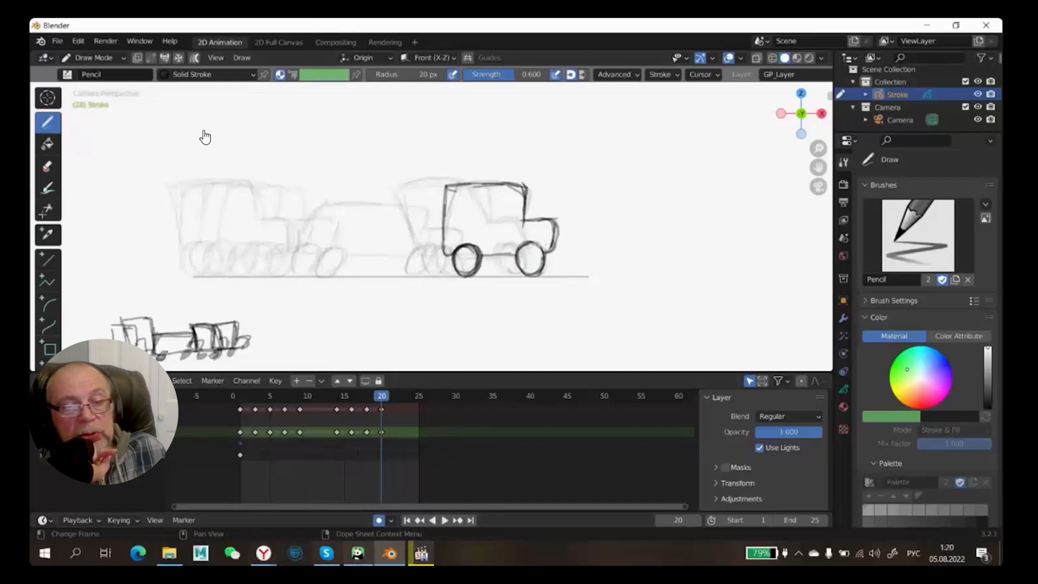
Step: Step back from frame 20 to 14 and scrub around frame 14 to compare the spacing of the truck's marked centre points
{"action": "mouse_move", "coordinate": [390, 554]}
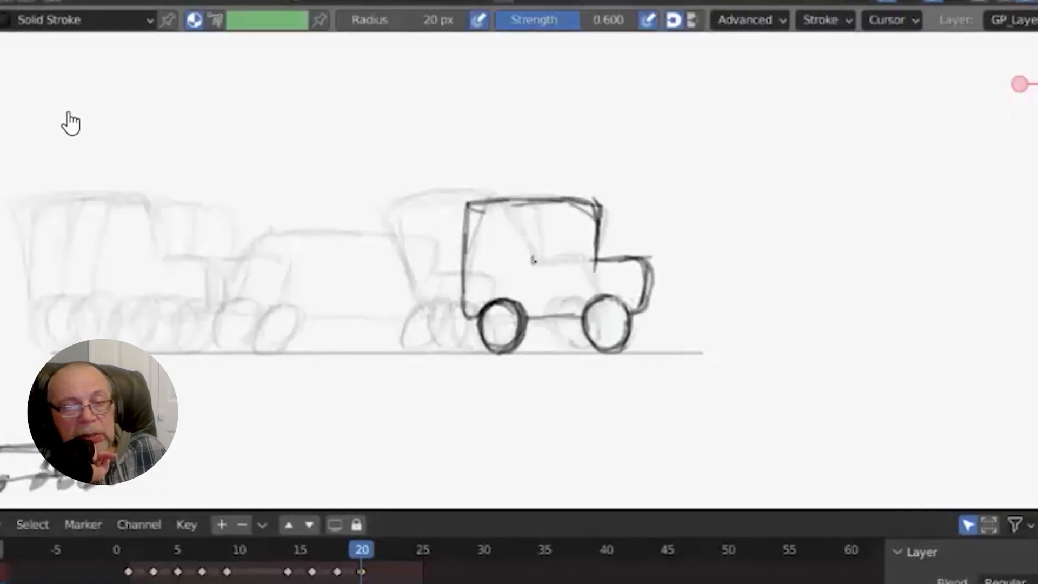
{"action": "key", "text": "Down"}
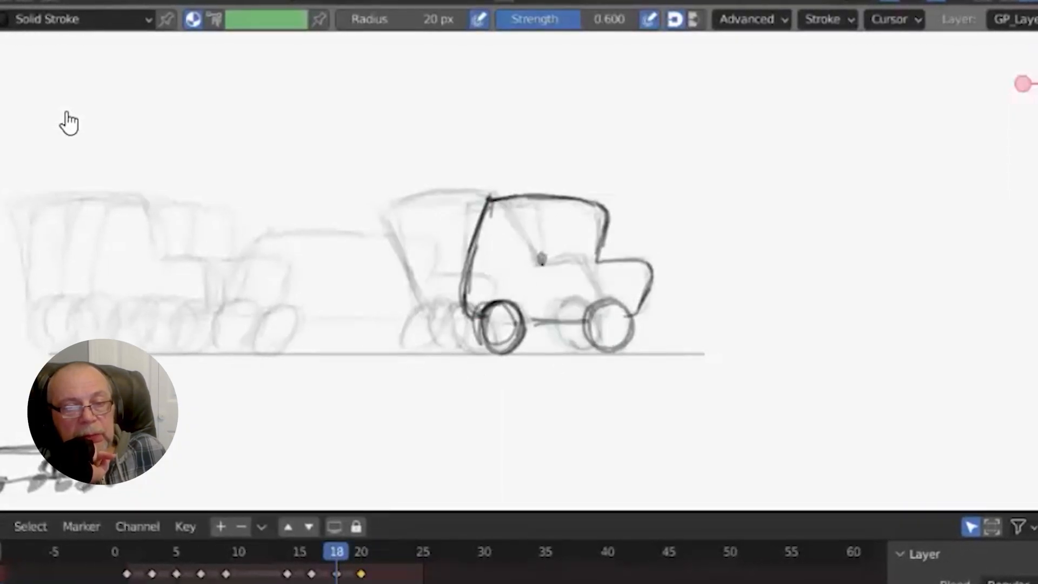
{"action": "key", "text": "Down"}
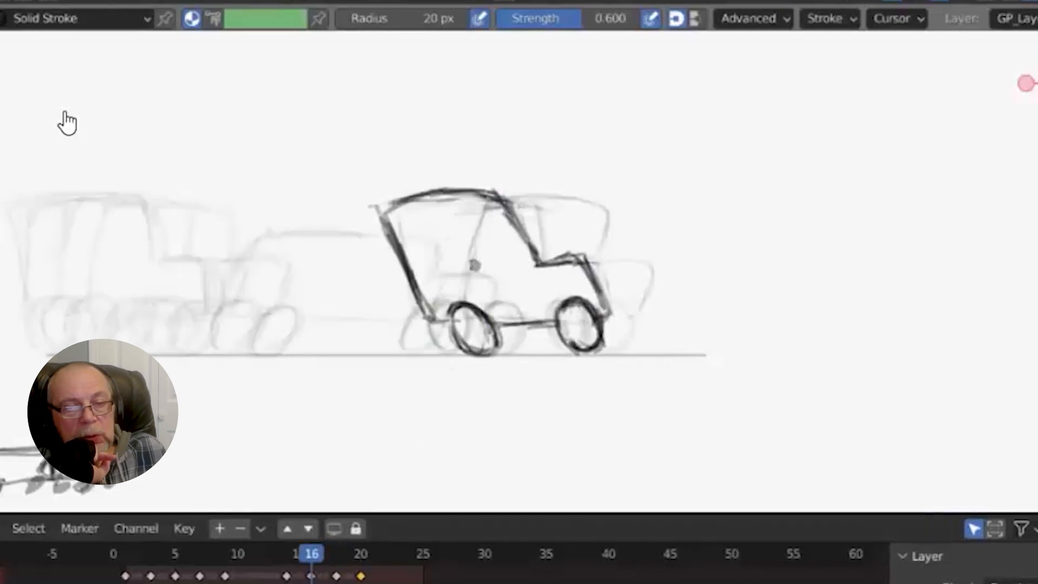
{"action": "key", "text": "Down"}
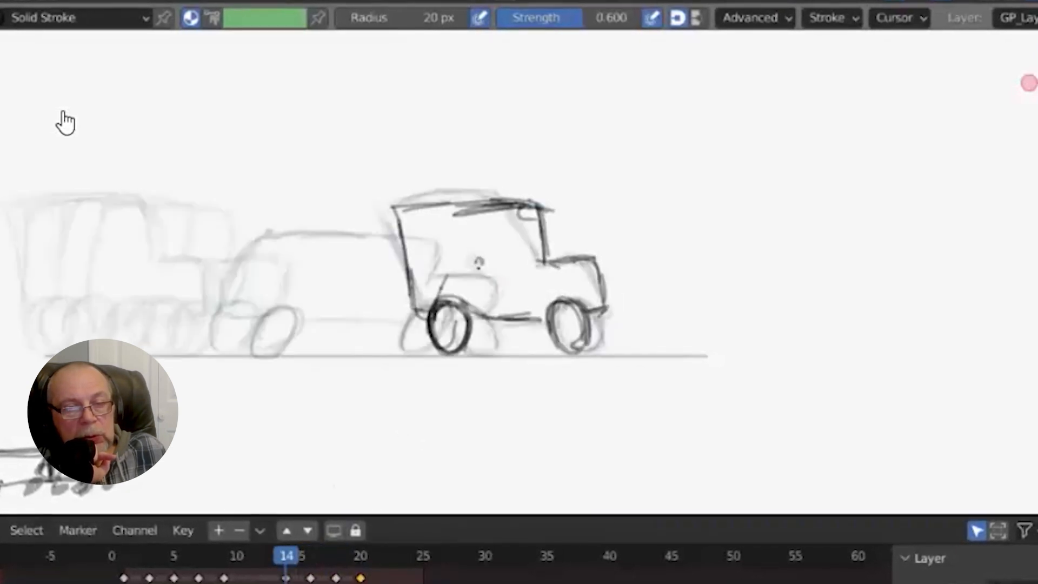
{"action": "left_click", "coordinate": [312, 568]}
{"action": "mouse_move", "coordinate": [314, 563]}
{"action": "left_mouse_down"}
{"action": "mouse_move", "coordinate": [353, 566]}
{"action": "mouse_move", "coordinate": [294, 581]}
{"action": "left_mouse_up"}
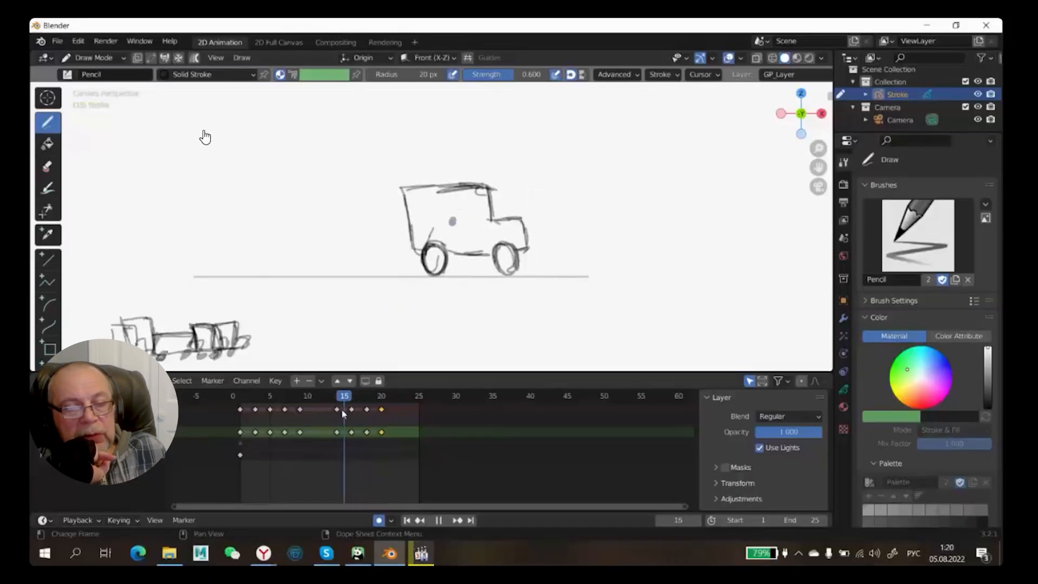
{"action": "mouse_move", "coordinate": [343, 413]}
{"action": "left_mouse_down"}
{"action": "mouse_move", "coordinate": [402, 406]}
{"action": "mouse_move", "coordinate": [337, 411]}
{"action": "mouse_move", "coordinate": [380, 406]}
{"action": "mouse_move", "coordinate": [380, 417]}
{"action": "mouse_move", "coordinate": [337, 406]}
{"action": "left_mouse_up"}
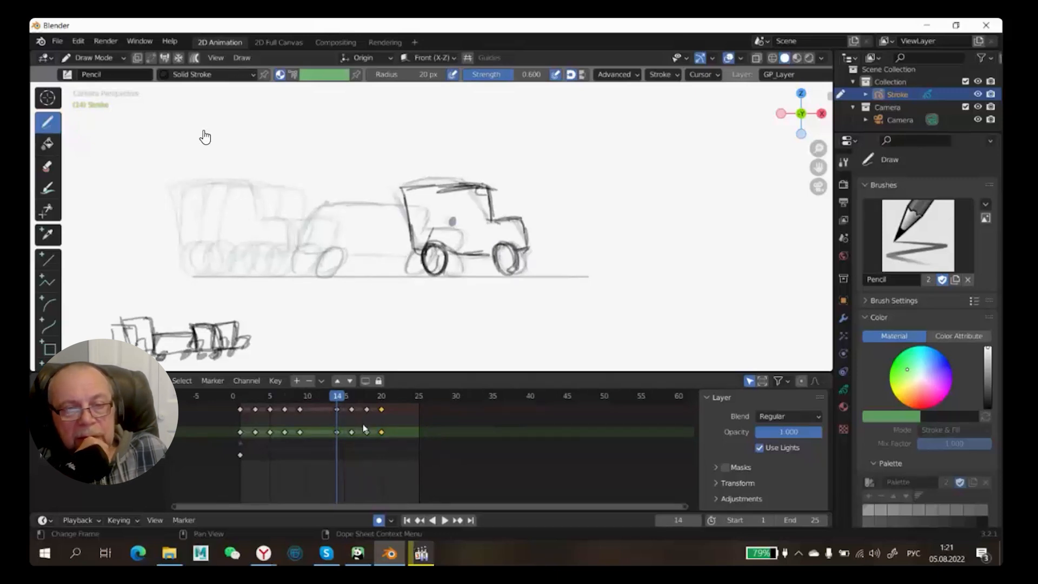
Step: Move the entire truck drawing at frame 14 backward, closer to the preceding stretched pose
{"action": "key", "text": "Tab"}
{"action": "key", "text": "g"}
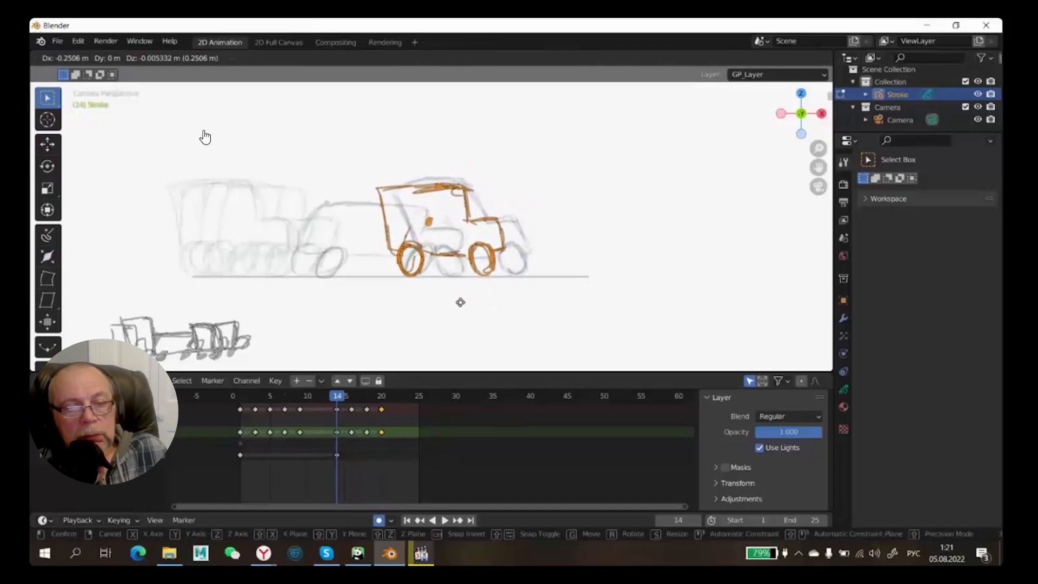
{"action": "left_click", "coordinate": [436, 290]}
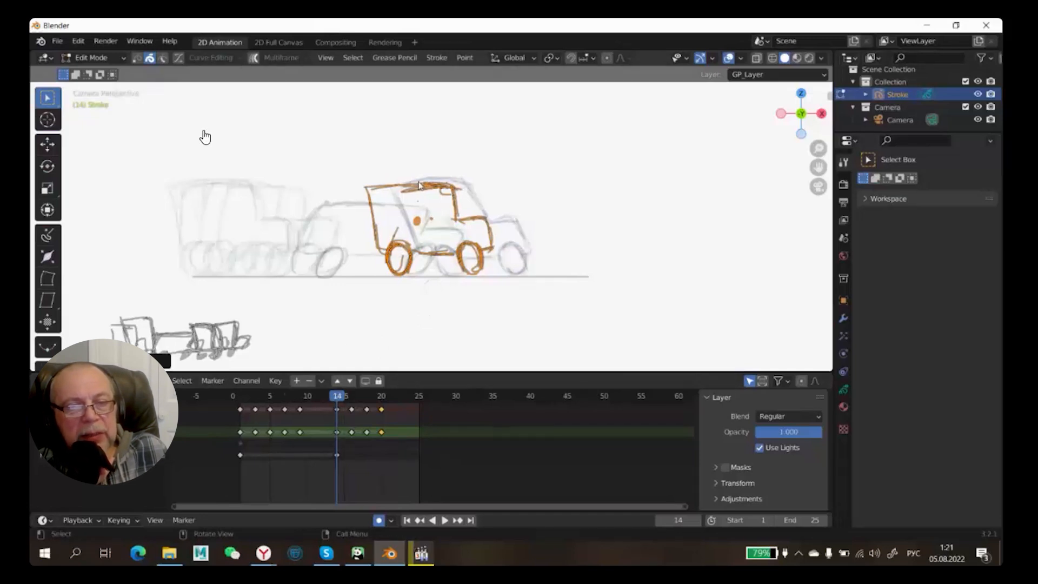
Step: Return to Draw Mode, redraw the frame 14 truck's roof line, and erase the stray stroke beside its rear edge
{"action": "left_click", "coordinate": [93, 58]}
{"action": "left_click", "coordinate": [93, 113]}
{"action": "left_click", "coordinate": [48, 123]}
{"action": "mouse_move", "coordinate": [417, 199]}
{"action": "left_mouse_down"}
{"action": "mouse_move", "coordinate": [427, 185]}
{"action": "mouse_move", "coordinate": [514, 211]}
{"action": "mouse_move", "coordinate": [388, 216]}
{"action": "left_mouse_up"}
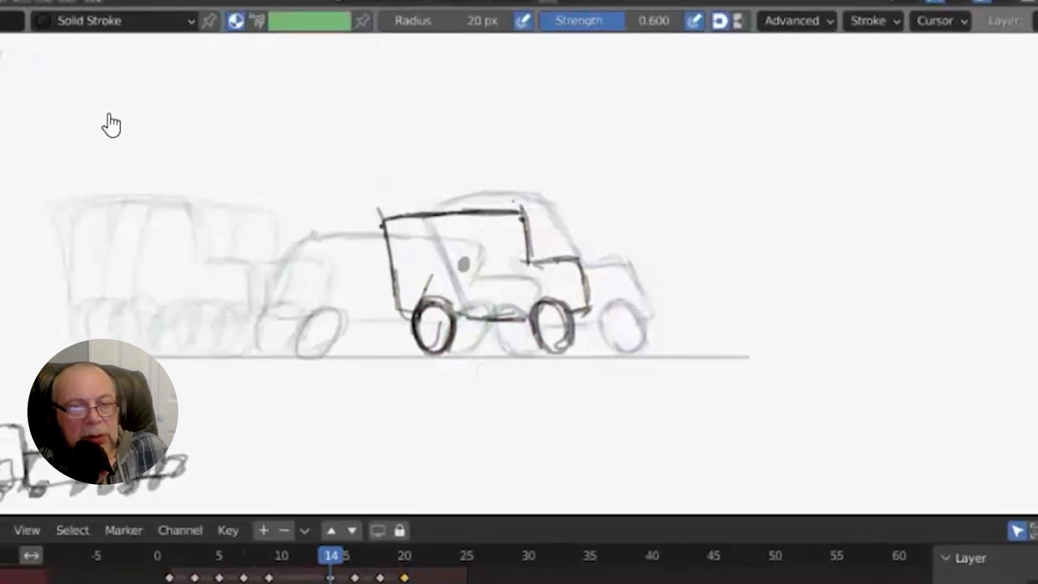
{"action": "left_click_drag", "start_coordinate": [381, 226], "coordinate": [380, 282]}
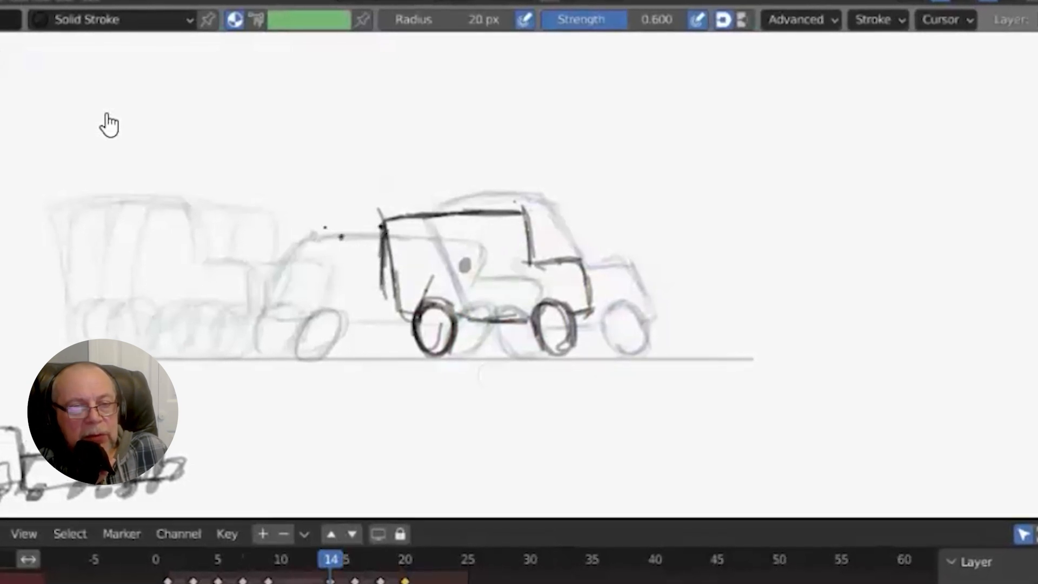
{"action": "key", "text": "e"}
{"action": "left_click_drag", "start_coordinate": [357, 254], "coordinate": [373, 276]}
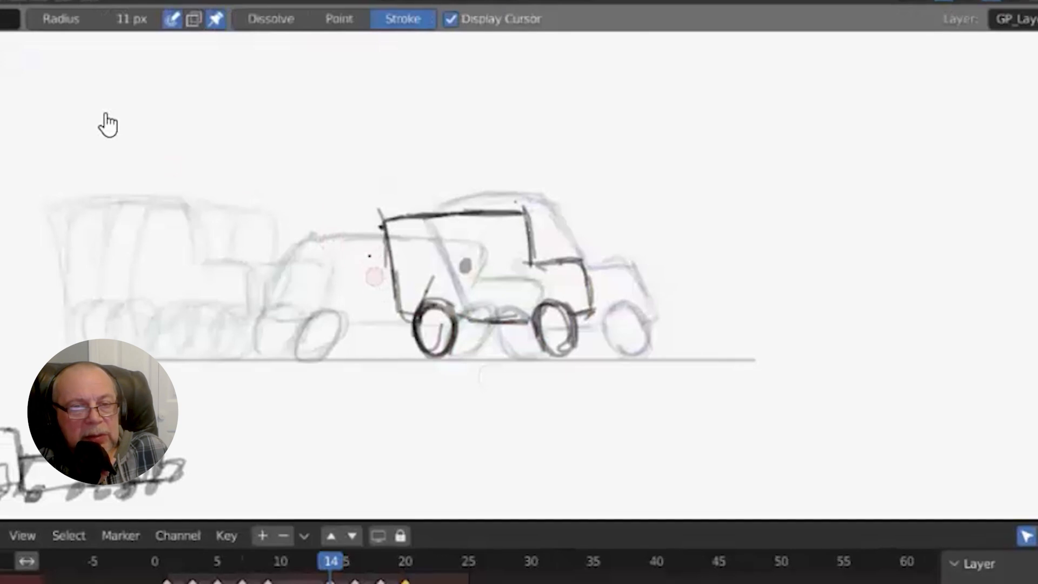
Step: Redraw the rear wall of the frame 14 truck with a backward lean and erase the old wall line
{"action": "key", "text": "d"}
{"action": "left_click_drag", "start_coordinate": [382, 220], "coordinate": [371, 222]}
{"action": "left_click_drag", "start_coordinate": [371, 227], "coordinate": [387, 311]}
{"action": "mouse_move", "coordinate": [381, 221]}
{"action": "left_mouse_down"}
{"action": "mouse_move", "coordinate": [355, 227]}
{"action": "mouse_move", "coordinate": [375, 318]}
{"action": "mouse_move", "coordinate": [410, 320]}
{"action": "left_mouse_up"}
{"action": "key", "text": "e"}
{"action": "mouse_move", "coordinate": [396, 243]}
{"action": "left_mouse_down"}
{"action": "mouse_move", "coordinate": [384, 251]}
{"action": "mouse_move", "coordinate": [421, 338]}
{"action": "mouse_move", "coordinate": [405, 352]}
{"action": "mouse_move", "coordinate": [425, 354]}
{"action": "left_mouse_up"}
{"action": "key", "text": "d"}
Step: Redraw the frame 18 truck's rear wall with a backward lean and its front outline, and scrub to check the pose
{"action": "mouse_move", "coordinate": [354, 568]}
{"action": "left_mouse_down"}
{"action": "mouse_move", "coordinate": [254, 569]}
{"action": "mouse_move", "coordinate": [387, 568]}
{"action": "left_mouse_up"}
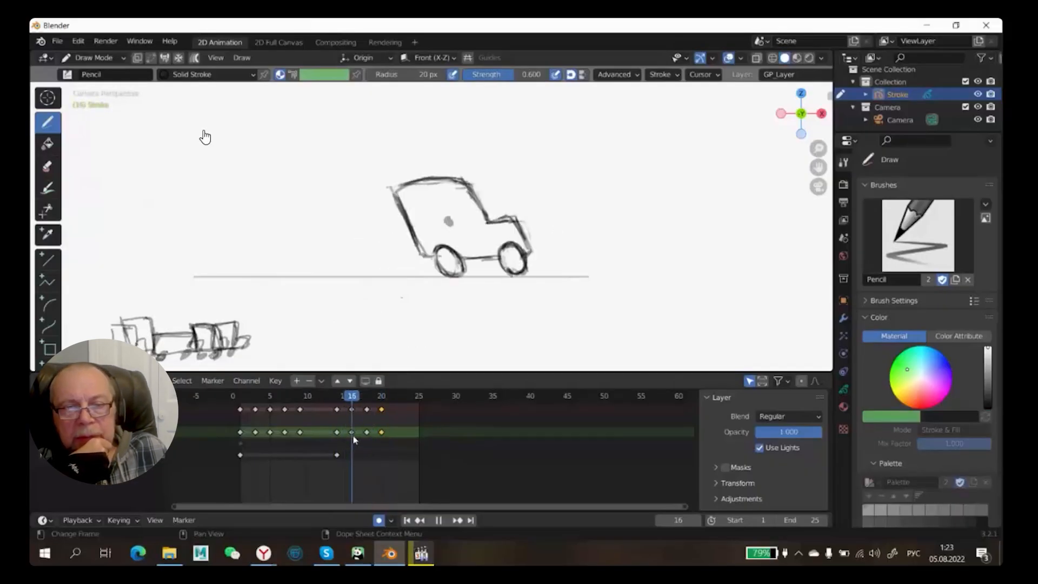
{"action": "key", "text": "Escape"}
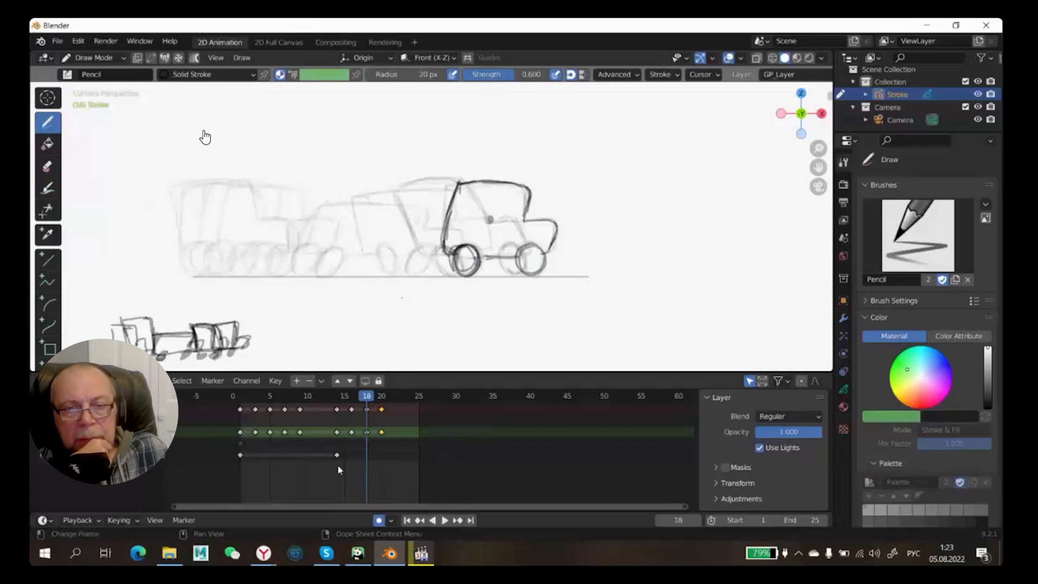
{"action": "left_click", "coordinate": [94, 58]}
{"action": "left_click", "coordinate": [89, 86]}
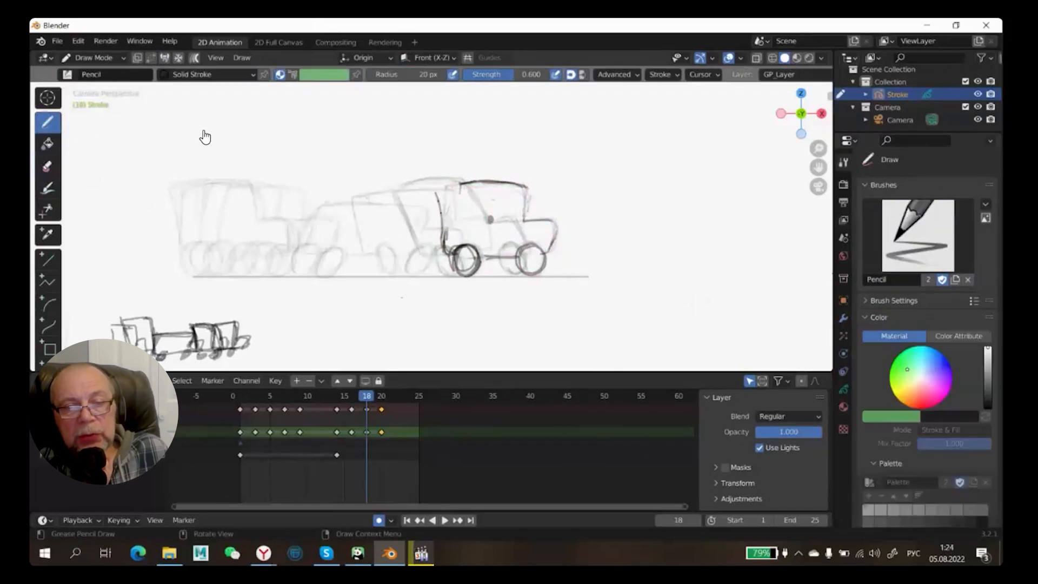
{"action": "left_click_drag", "start_coordinate": [437, 193], "coordinate": [447, 252]}
{"action": "mouse_move", "coordinate": [522, 185]}
{"action": "left_mouse_down"}
{"action": "mouse_move", "coordinate": [525, 219]}
{"action": "mouse_move", "coordinate": [552, 248]}
{"action": "left_mouse_up"}
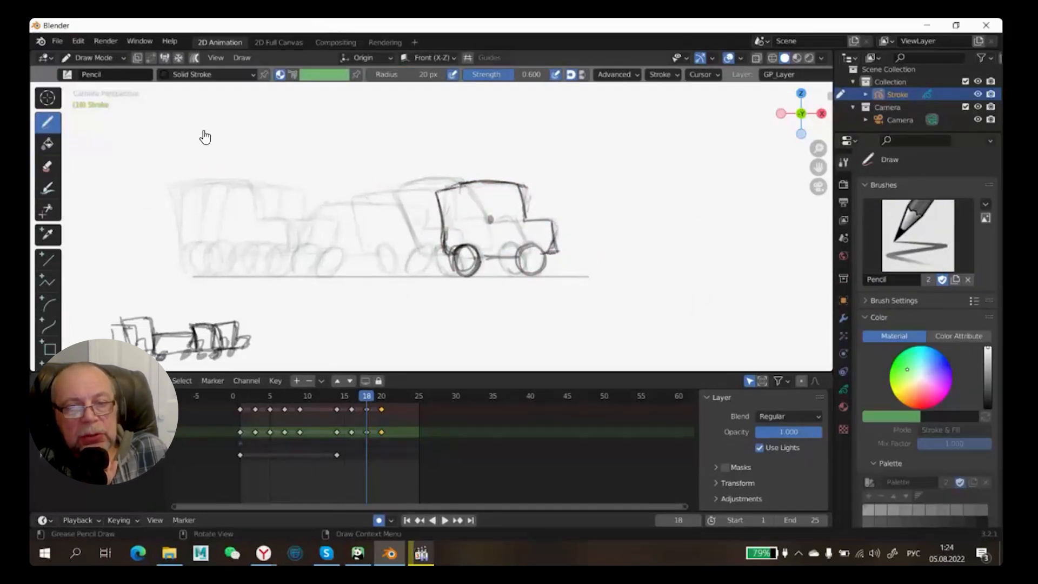
{"action": "key", "text": "space"}
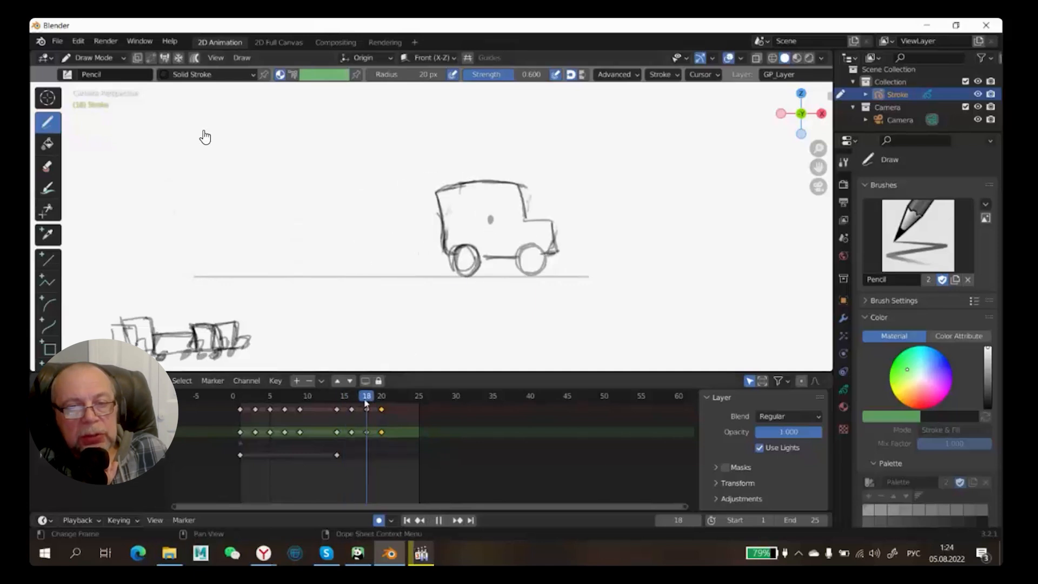
{"action": "key", "text": "Escape"}
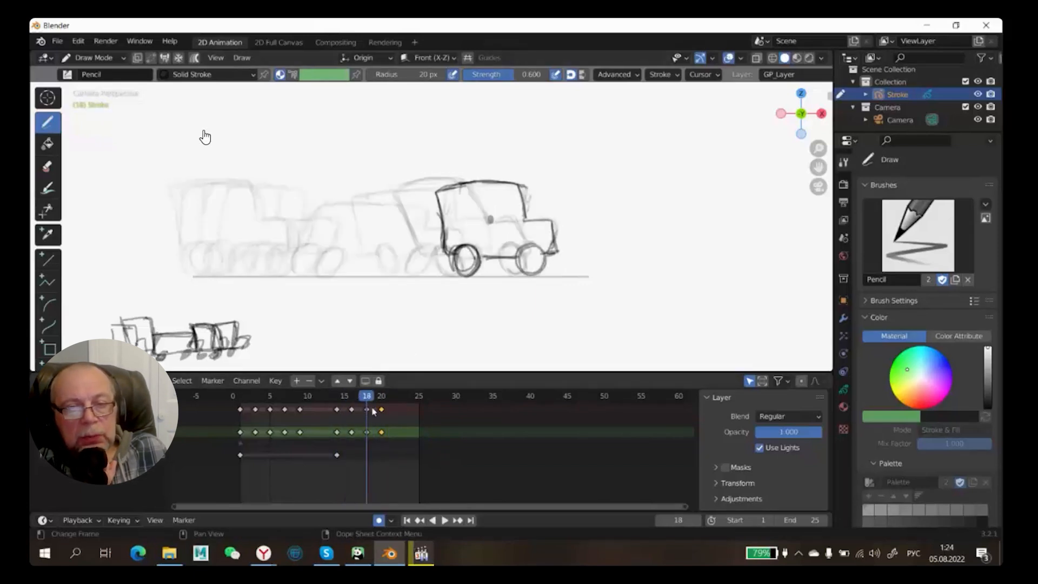
Step: Shift the entire frame 20 truck drawing slightly forward and play back the animation to check the stop
{"action": "left_click", "coordinate": [381, 396]}
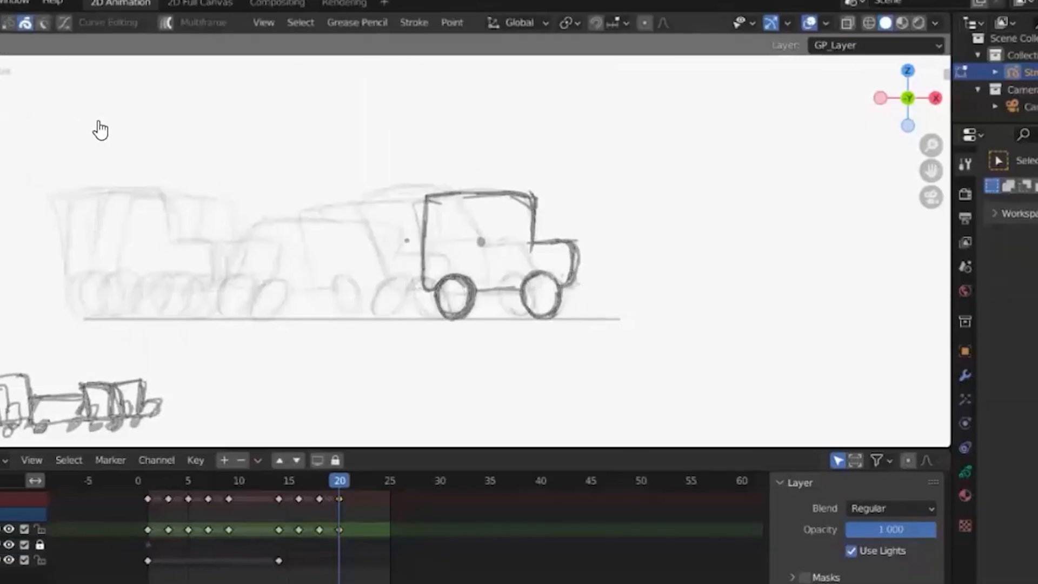
{"action": "left_click_drag", "start_coordinate": [416, 97], "coordinate": [545, 315]}
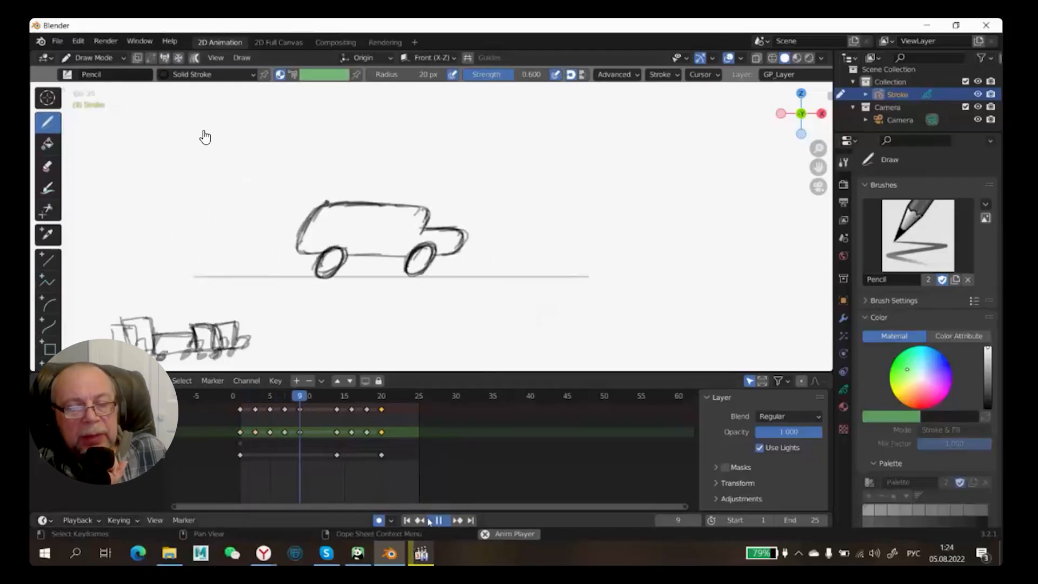
{"action": "left_click", "coordinate": [432, 520]}
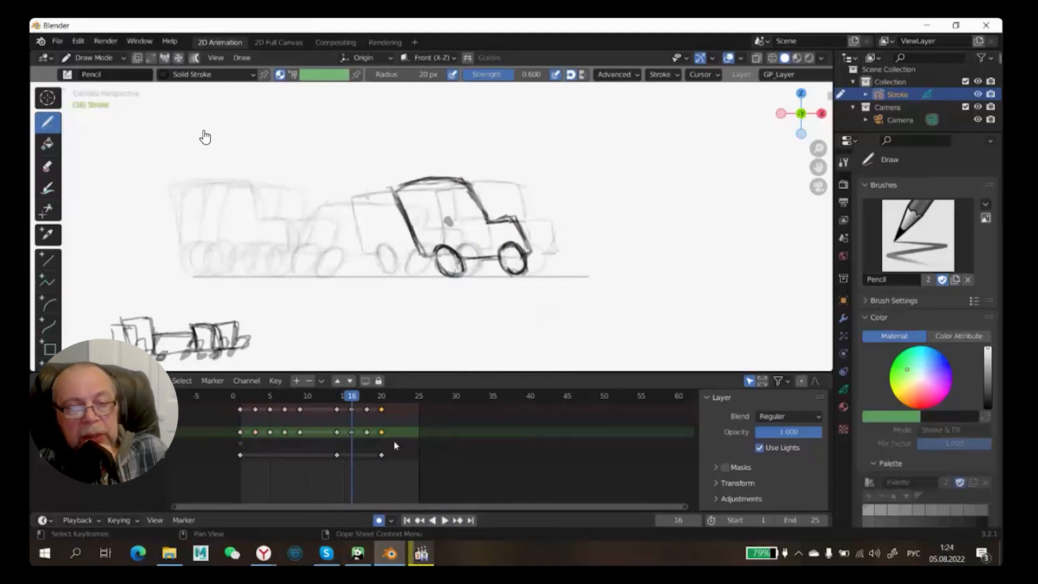
{"action": "key", "text": "space"}
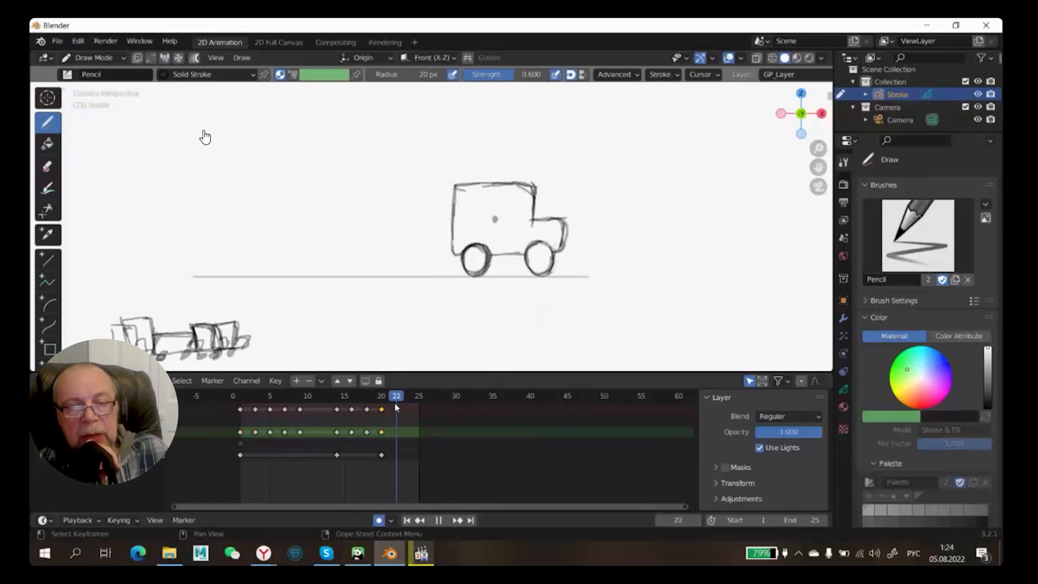
{"action": "key", "text": "space"}
Step: Draw the truck's two wheels on frame 22, slightly ahead of the frame 20 pose
{"action": "left_click", "coordinate": [471, 198]}
{"action": "key", "text": "ctrl+z"}
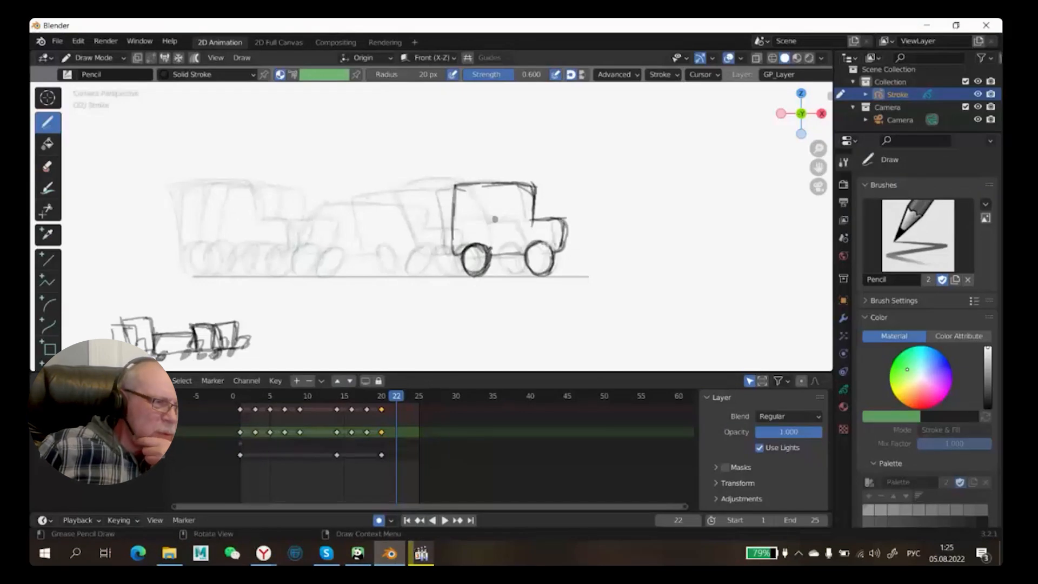
{"action": "left_click_drag", "start_coordinate": [489, 244], "coordinate": [482, 273]}
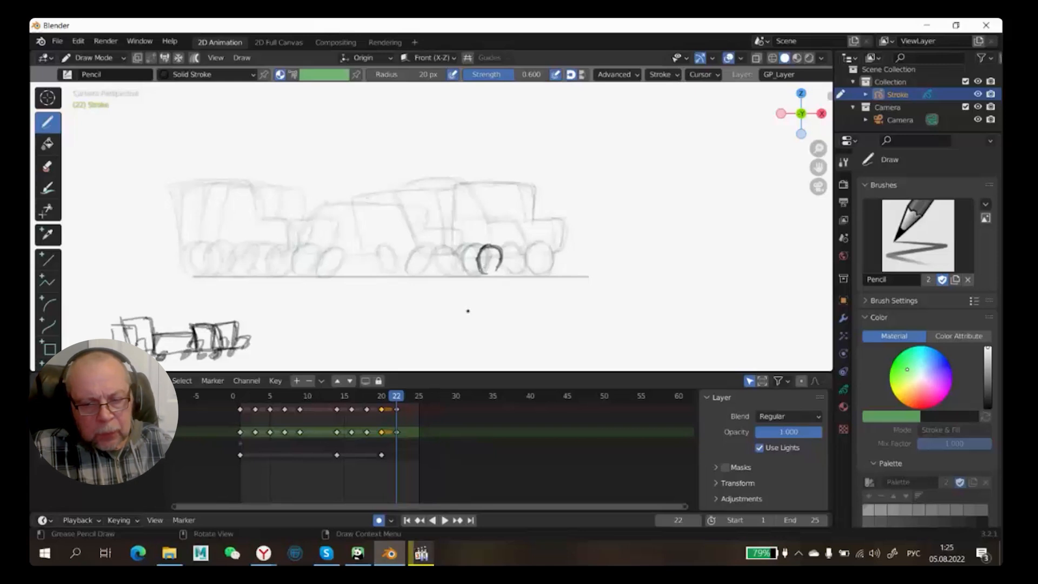
{"action": "mouse_move", "coordinate": [499, 250]}
{"action": "left_mouse_down"}
{"action": "mouse_move", "coordinate": [502, 264]}
{"action": "mouse_move", "coordinate": [484, 274]}
{"action": "left_mouse_up"}
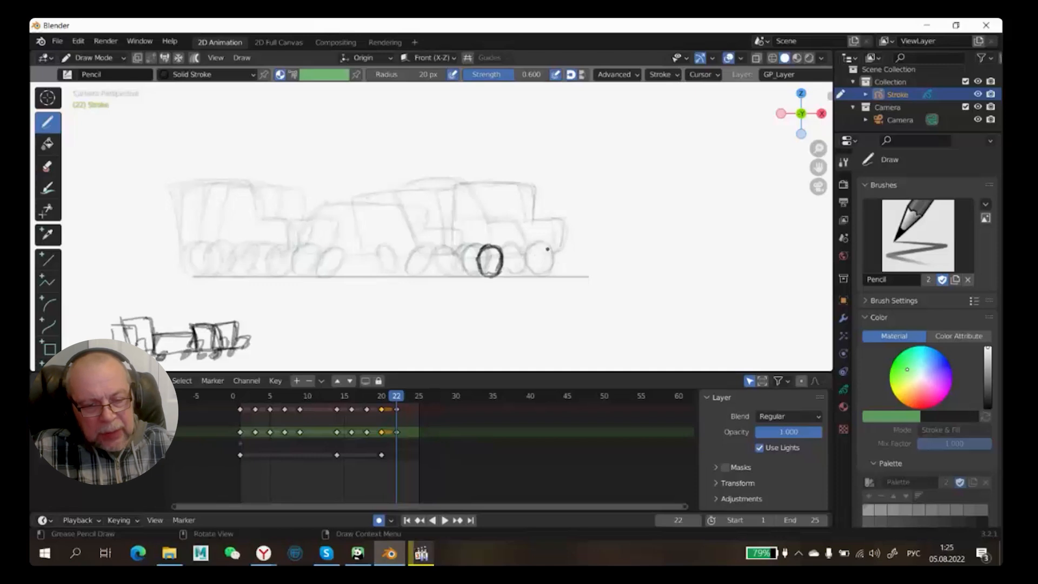
{"action": "mouse_move", "coordinate": [550, 247]}
{"action": "left_mouse_down"}
{"action": "mouse_move", "coordinate": [535, 270]}
{"action": "mouse_move", "coordinate": [558, 273]}
{"action": "mouse_move", "coordinate": [538, 246]}
{"action": "mouse_move", "coordinate": [551, 254]}
{"action": "left_mouse_up"}
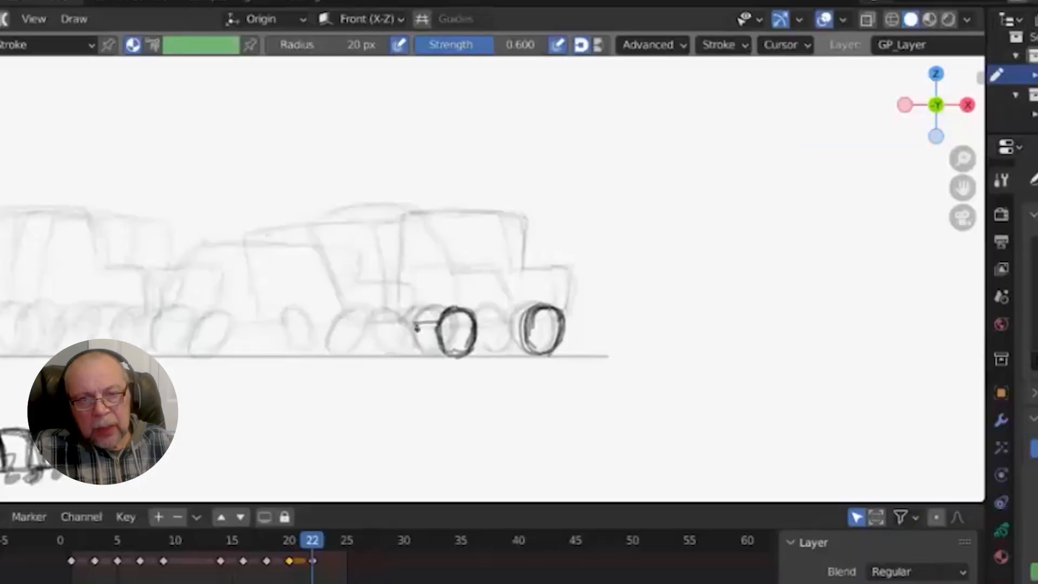
Step: Draw the frame 22 truck's body with a forward-leaning rear wall, roof, cab front and bottom line
{"action": "mouse_move", "coordinate": [463, 256]}
{"action": "left_mouse_down"}
{"action": "mouse_move", "coordinate": [464, 236]}
{"action": "mouse_move", "coordinate": [417, 264]}
{"action": "left_mouse_up"}
{"action": "left_click_drag", "start_coordinate": [435, 210], "coordinate": [412, 322]}
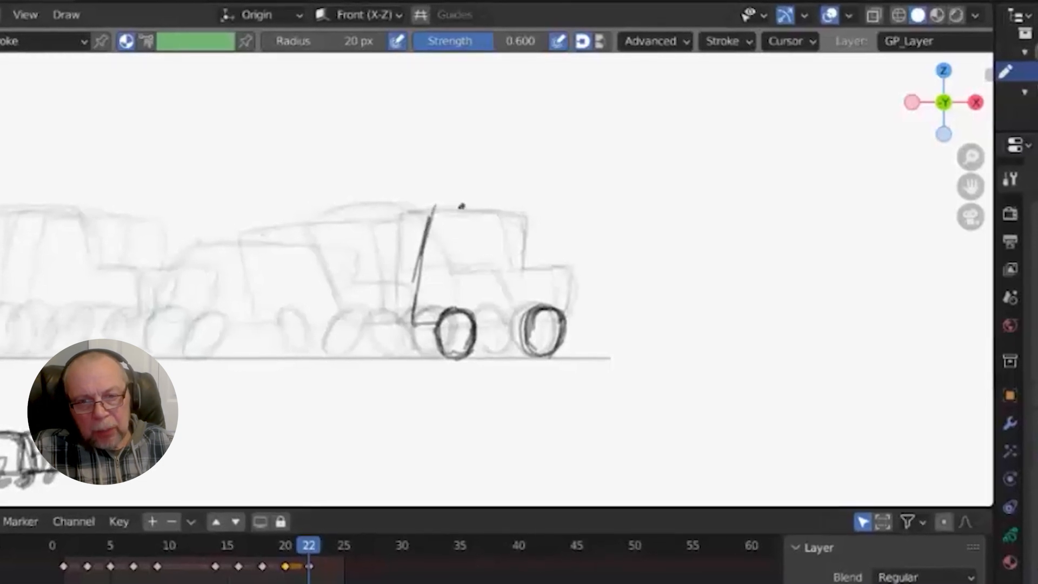
{"action": "left_click_drag", "start_coordinate": [434, 206], "coordinate": [506, 200]}
{"action": "mouse_move", "coordinate": [436, 215]}
{"action": "left_mouse_down"}
{"action": "mouse_move", "coordinate": [526, 216]}
{"action": "mouse_move", "coordinate": [531, 265]}
{"action": "mouse_move", "coordinate": [570, 268]}
{"action": "mouse_move", "coordinate": [580, 308]}
{"action": "left_mouse_up"}
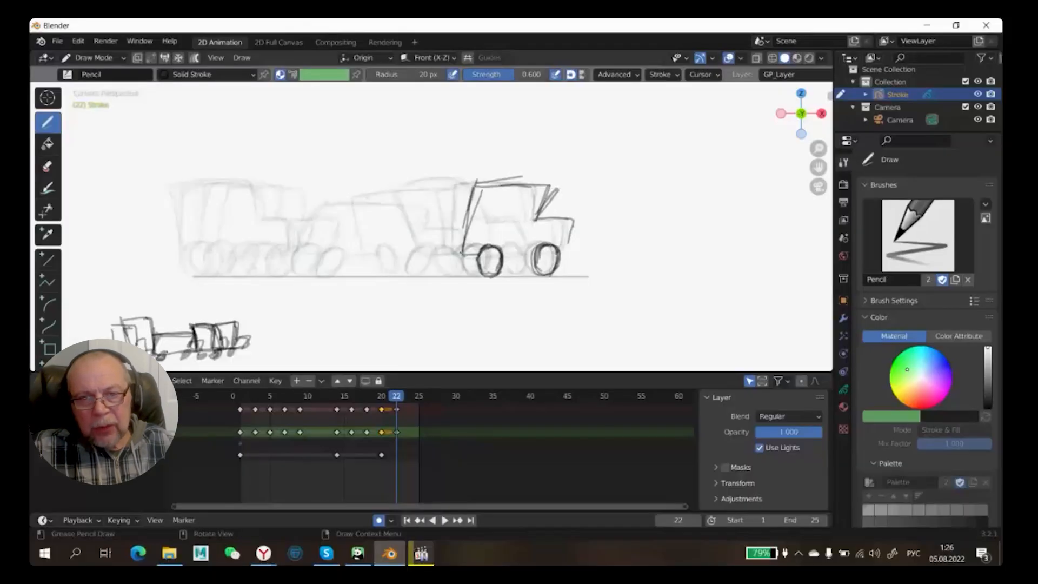
{"action": "mouse_move", "coordinate": [461, 252]}
{"action": "left_mouse_down"}
{"action": "mouse_move", "coordinate": [484, 186]}
{"action": "mouse_move", "coordinate": [528, 184]}
{"action": "mouse_move", "coordinate": [557, 185]}
{"action": "mouse_move", "coordinate": [561, 252]}
{"action": "left_mouse_up"}
Step: Clean up the frame 22 truck's rear wall, windshield and front outline with the eraser and return to the Draw tool
{"action": "left_click", "coordinate": [48, 166]}
{"action": "left_click_drag", "start_coordinate": [476, 182], "coordinate": [463, 227]}
{"action": "left_click_drag", "start_coordinate": [550, 189], "coordinate": [537, 221]}
{"action": "left_click_drag", "start_coordinate": [573, 221], "coordinate": [569, 247]}
{"action": "left_click", "coordinate": [50, 123]}
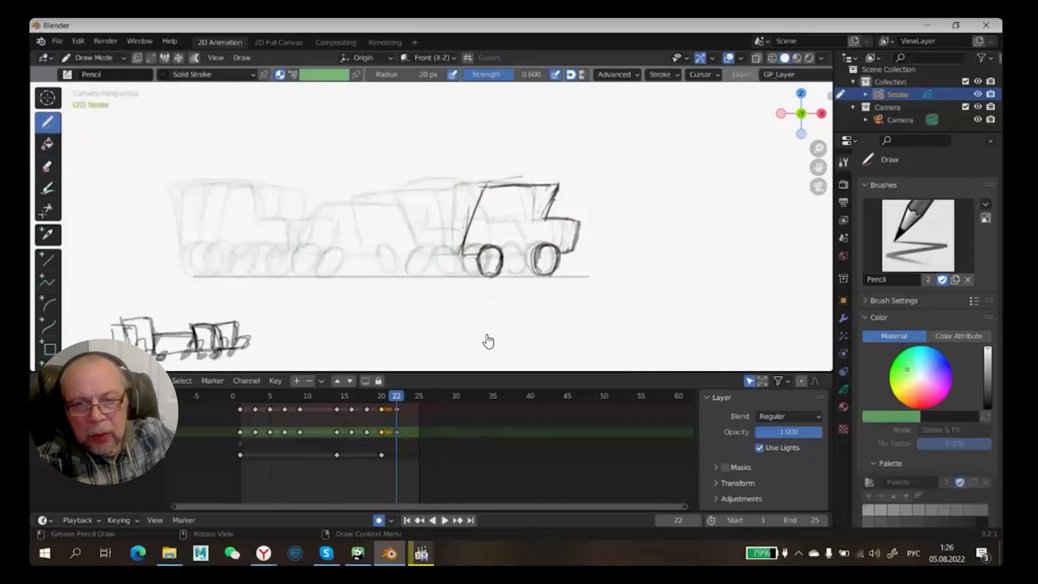
Step: Play back the stop, insert a blank keyframe on frame 24, and go back to the frame 22 drawing
{"action": "key", "text": "space"}
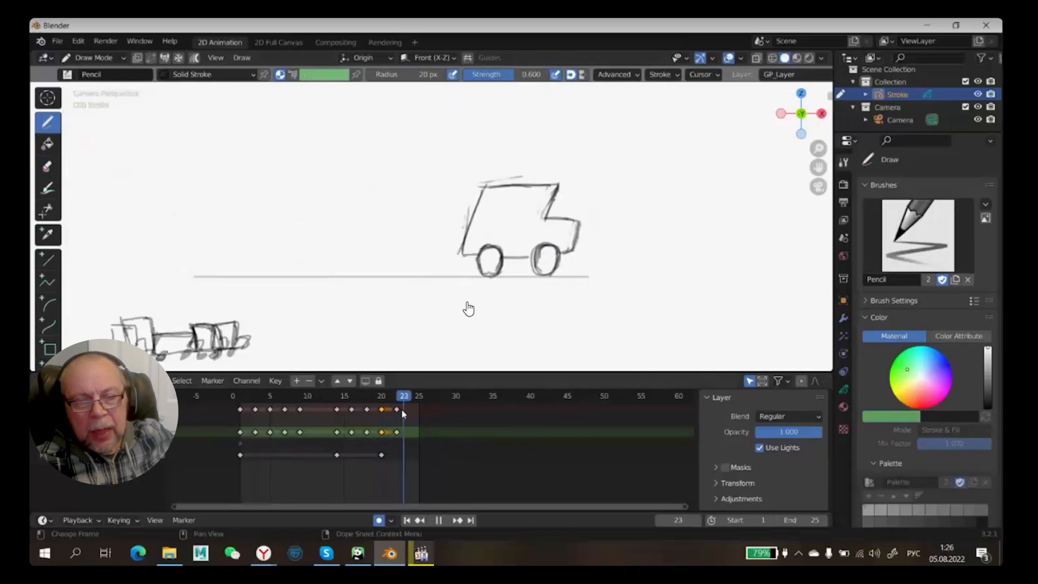
{"action": "key", "text": "space"}
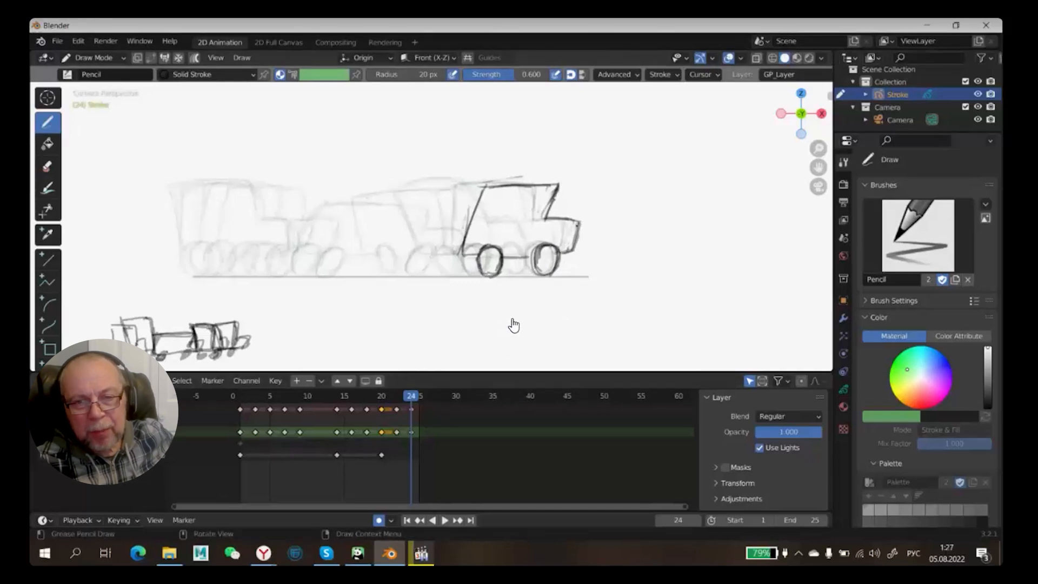
{"action": "key", "text": "shift+i"}
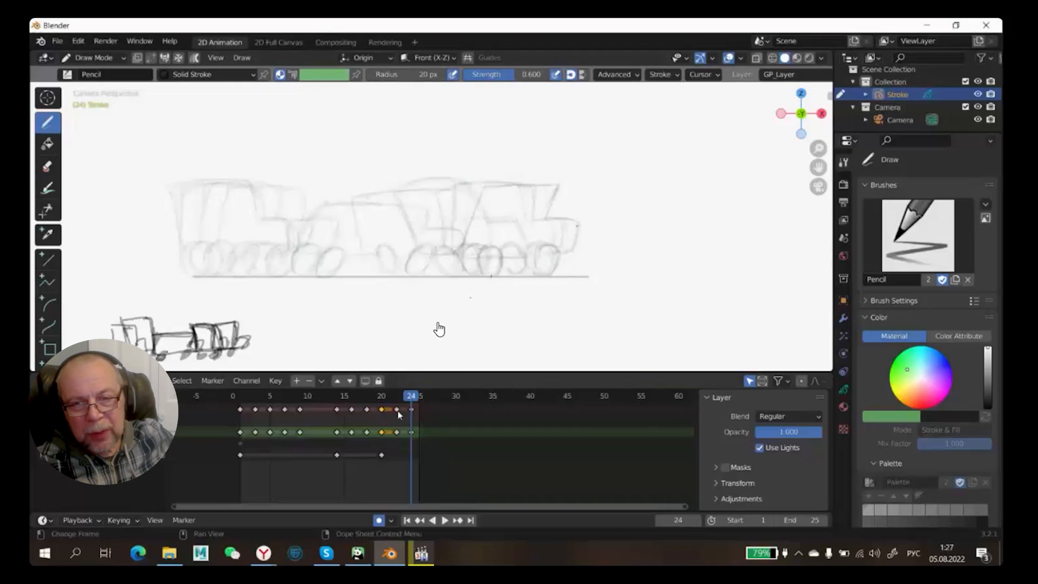
{"action": "key", "text": "Down"}
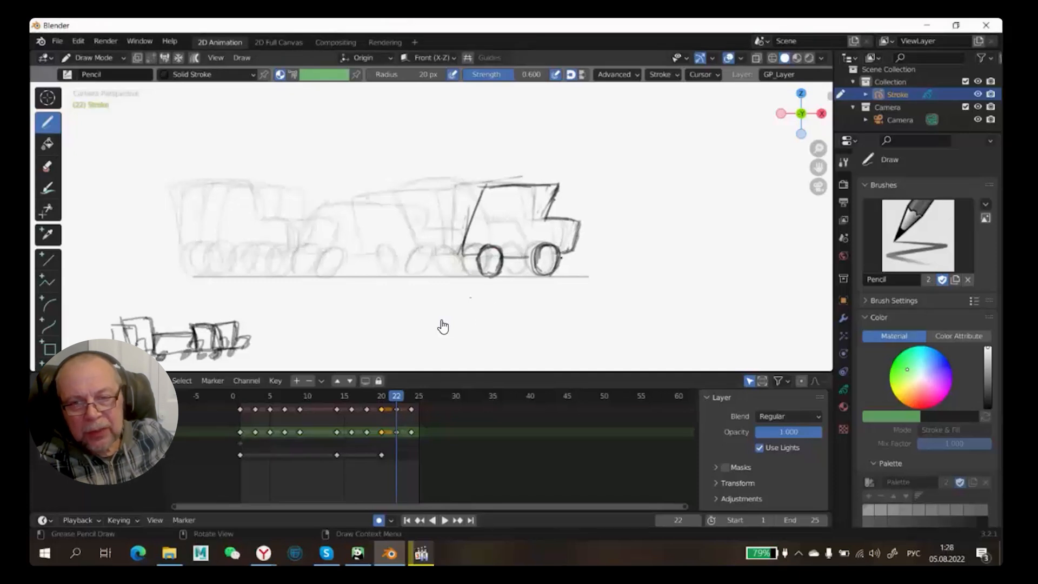
Step: Add correction strokes to the frame 22 truck's front end and lower rear corner
{"action": "left_click_drag", "start_coordinate": [565, 260], "coordinate": [579, 237]}
{"action": "left_click_drag", "start_coordinate": [464, 241], "coordinate": [477, 250]}
{"action": "left_click_drag", "start_coordinate": [562, 257], "coordinate": [579, 260]}
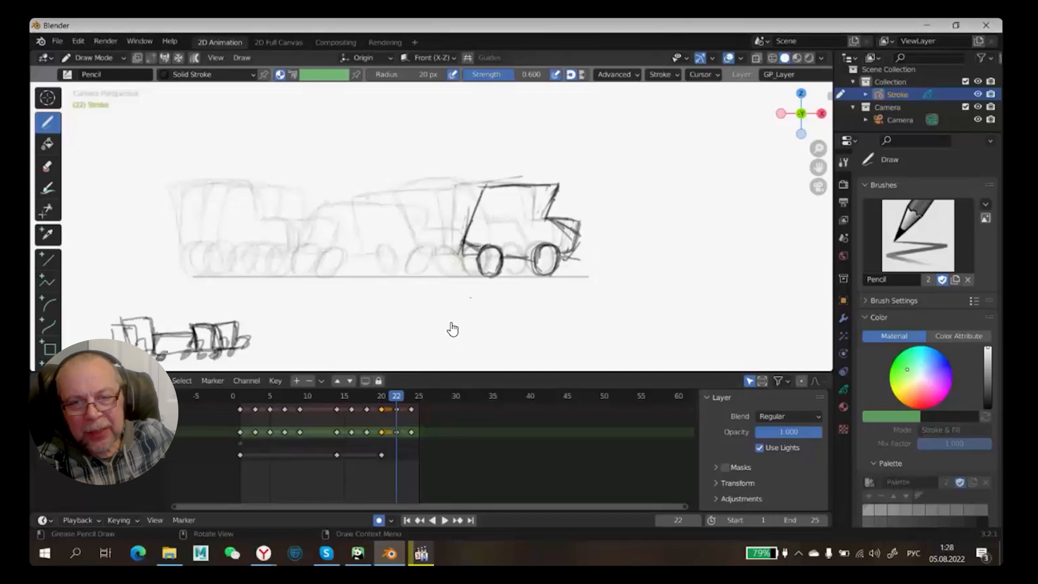
{"action": "key", "text": "e"}
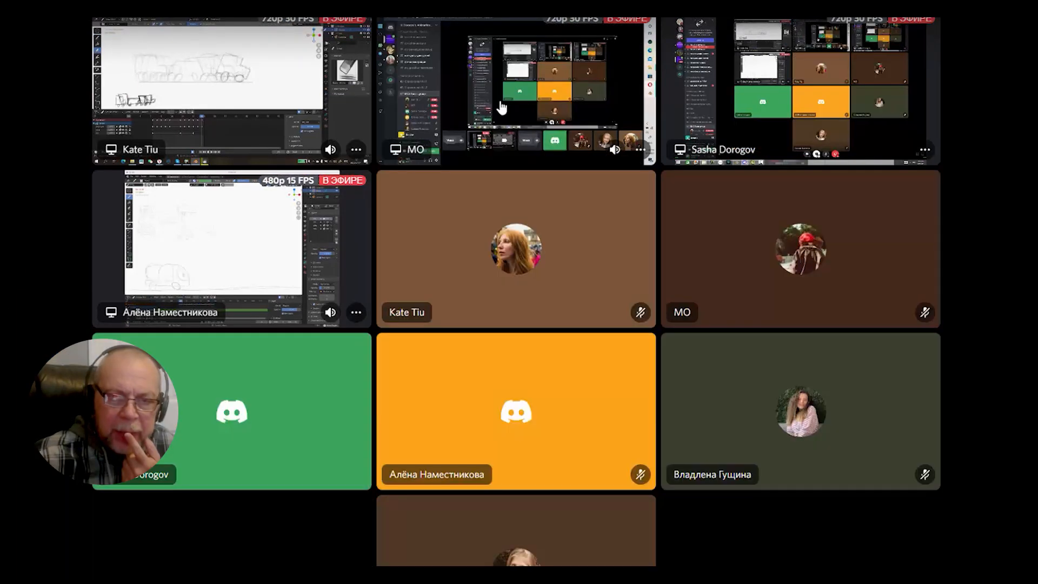
Step: Open another student's stream in Discord and play their car animation, pausing at frame 20 to examine the stop
{"action": "left_click", "coordinate": [500, 107]}
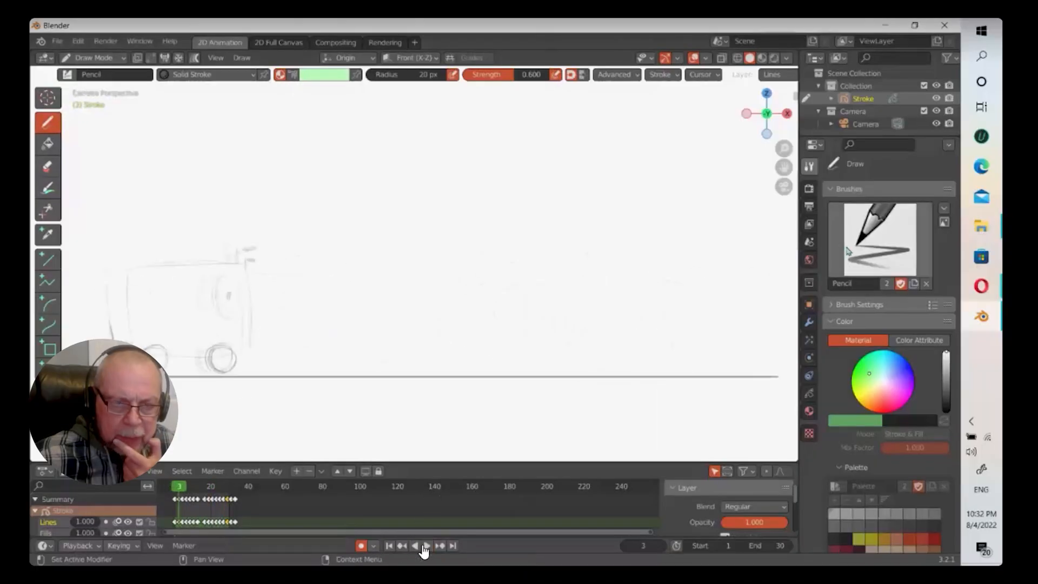
{"action": "mouse_move", "coordinate": [974, 288]}
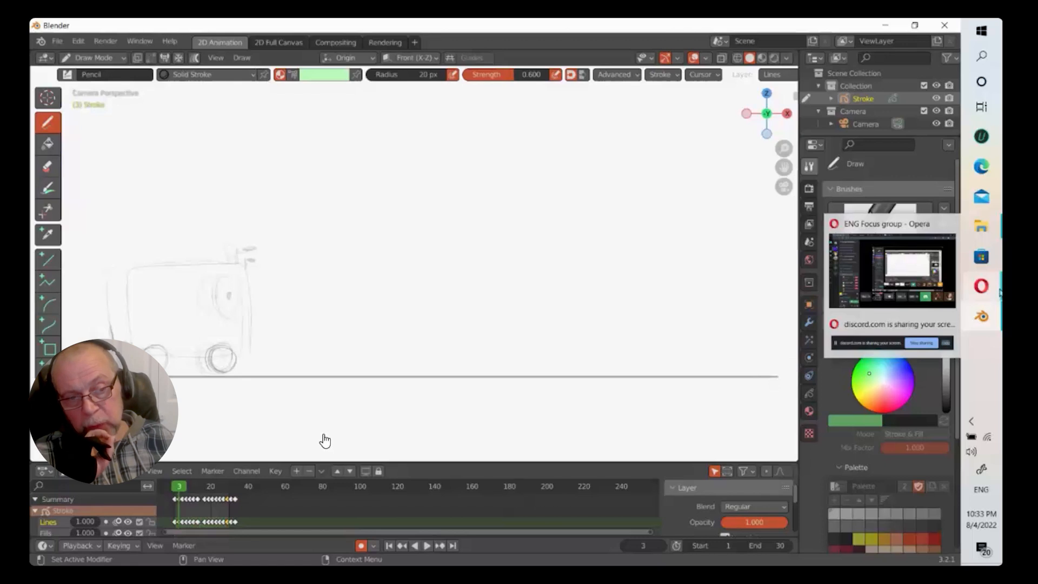
{"action": "left_click", "coordinate": [994, 291]}
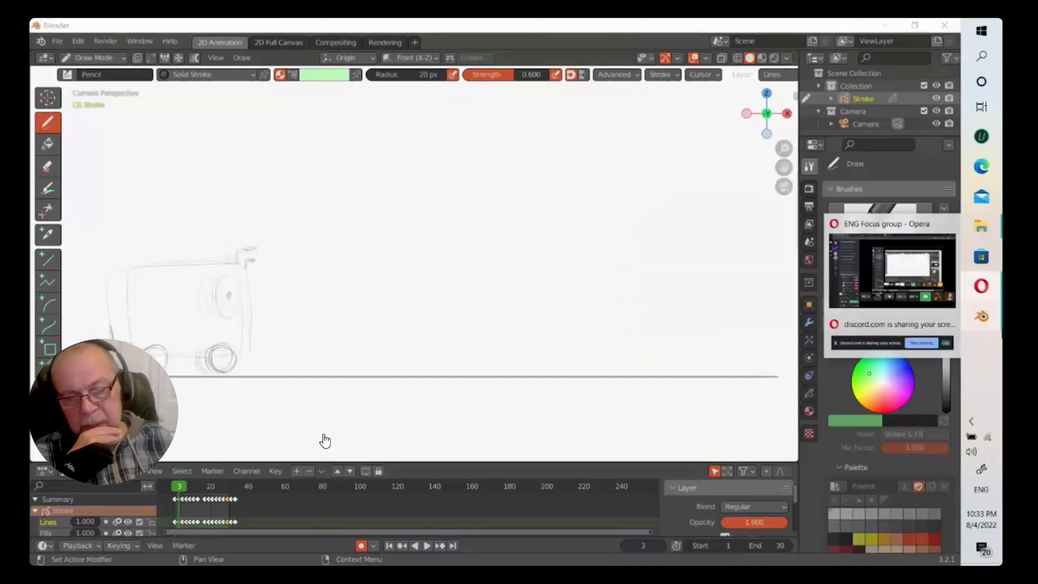
{"action": "left_click", "coordinate": [324, 441]}
{"action": "key", "text": "space"}
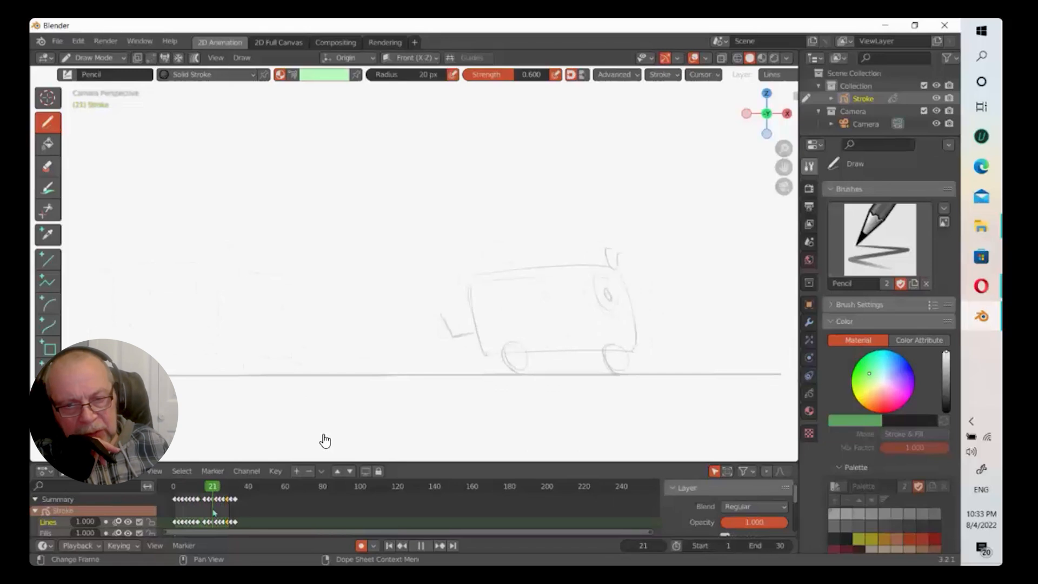
{"action": "key", "text": "space"}
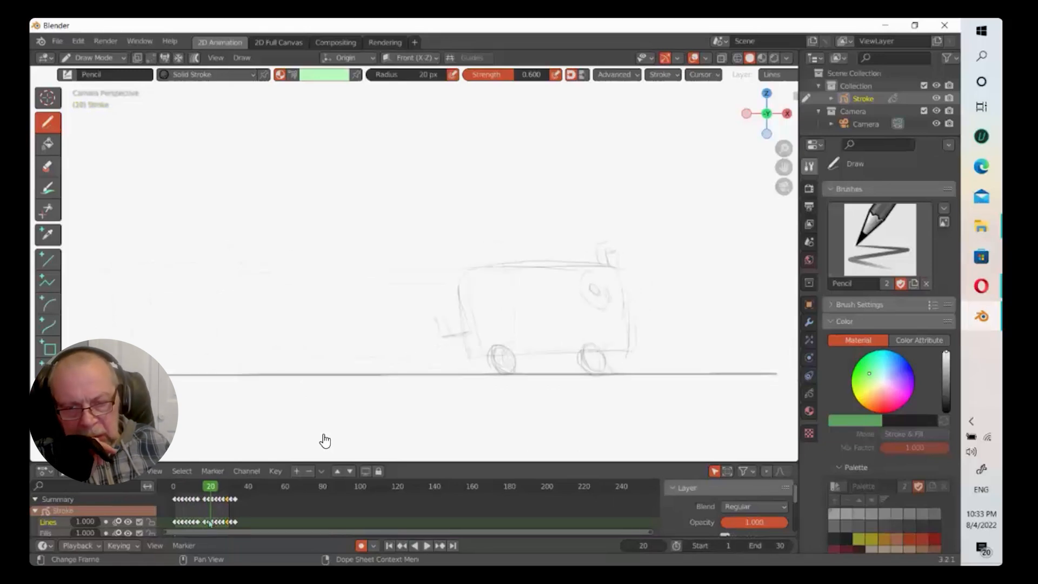
{"action": "left_click_drag", "start_coordinate": [537, 352], "coordinate": [597, 352]}
{"action": "left_click_drag", "start_coordinate": [500, 366], "coordinate": [615, 348]}
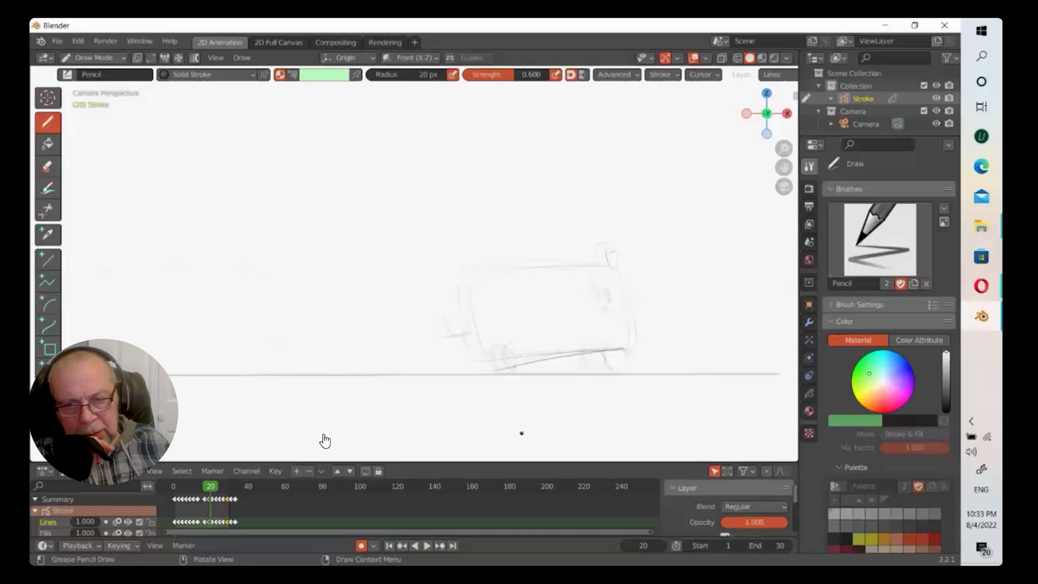
{"action": "key", "text": "ctrl+z"}
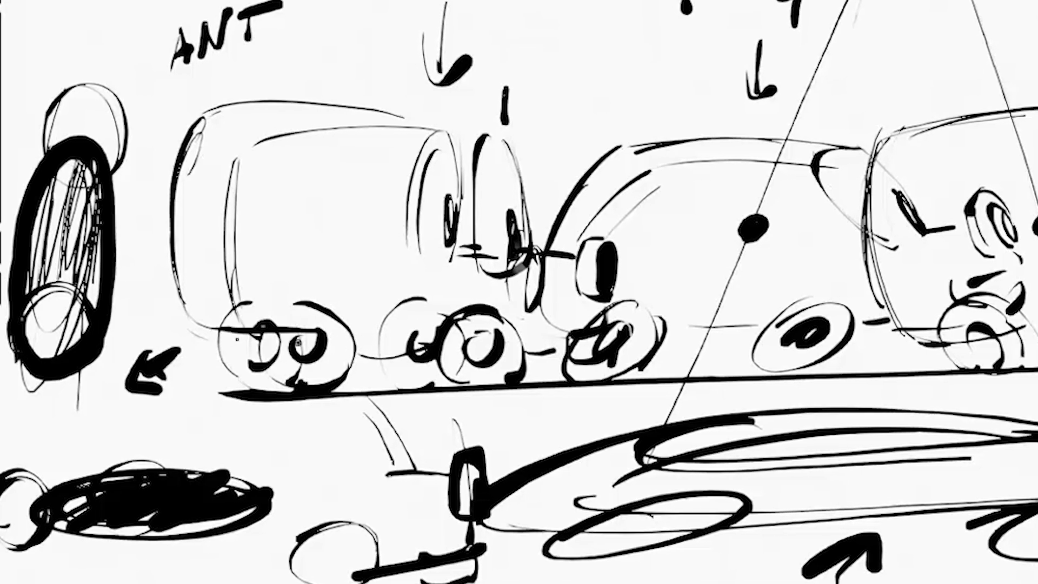
Step: Switch to the marker sketch, add a backward-pointing arrow above the first truck, and reinforce the axle line between its wheels
{"action": "left_click_drag", "start_coordinate": [452, 75], "coordinate": [583, 22]}
{"action": "left_click_drag", "start_coordinate": [460, 86], "coordinate": [531, 92]}
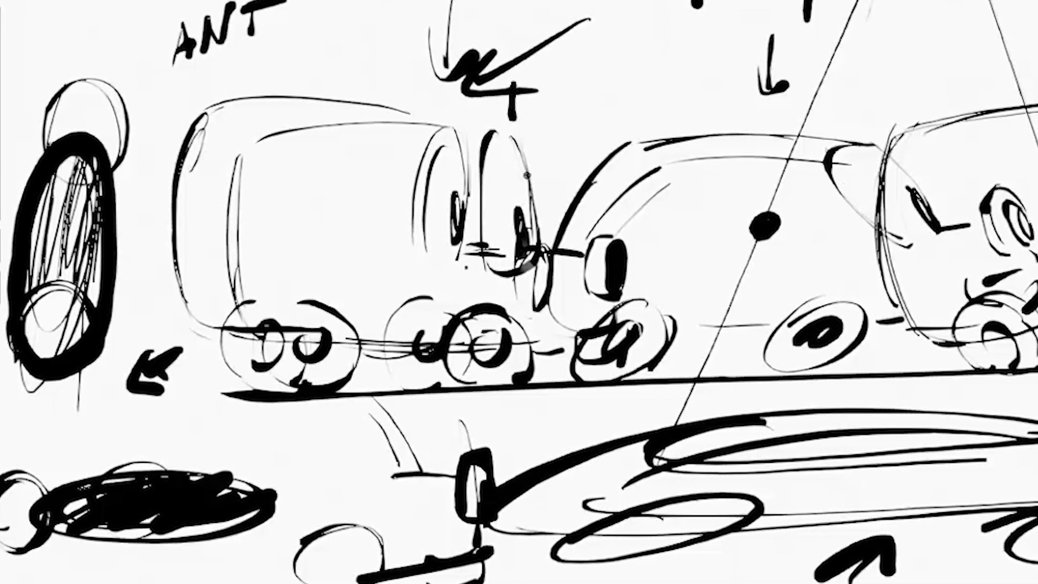
{"action": "left_click_drag", "start_coordinate": [343, 340], "coordinate": [532, 342]}
{"action": "left_click_drag", "start_coordinate": [361, 349], "coordinate": [488, 349]}
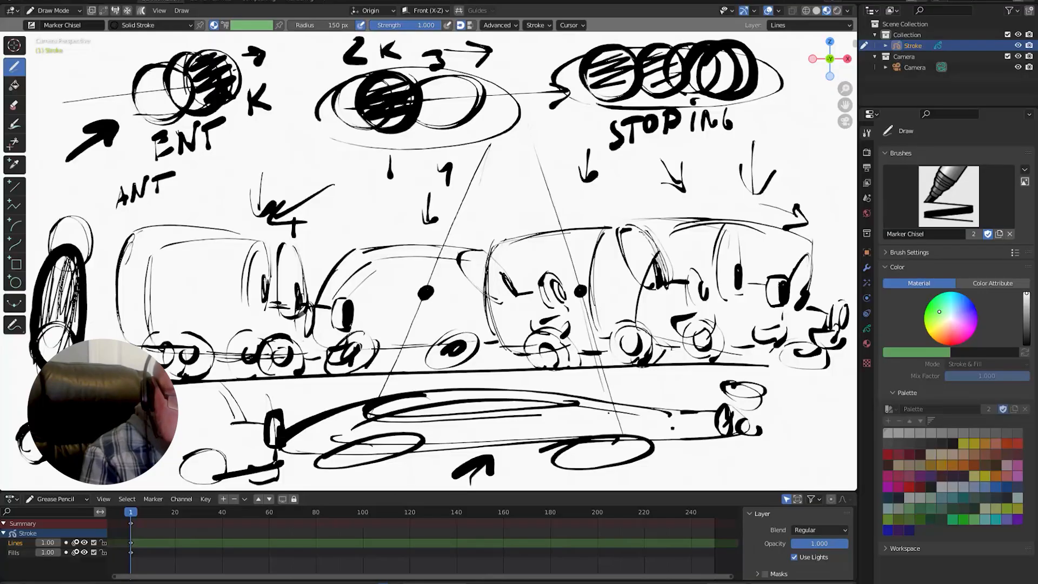
Step: Draw forward-tilted chassis lines beneath the last truck in the stopping sequence and restate its body lines
{"action": "left_click_drag", "start_coordinate": [645, 326], "coordinate": [771, 358]}
{"action": "left_click_drag", "start_coordinate": [697, 335], "coordinate": [811, 365]}
{"action": "left_click_drag", "start_coordinate": [643, 326], "coordinate": [827, 368]}
{"action": "mouse_move", "coordinate": [698, 225]}
{"action": "left_mouse_down"}
{"action": "mouse_move", "coordinate": [642, 324]}
{"action": "mouse_move", "coordinate": [775, 362]}
{"action": "left_mouse_up"}
Step: Reinforce the third truck's roof, rear wall, axle line and the slanted guideline crossing its body
{"action": "left_click_drag", "start_coordinate": [496, 246], "coordinate": [630, 222]}
{"action": "left_click_drag", "start_coordinate": [534, 239], "coordinate": [584, 231]}
{"action": "mouse_move", "coordinate": [584, 351]}
{"action": "left_mouse_down"}
{"action": "mouse_move", "coordinate": [658, 338]}
{"action": "mouse_move", "coordinate": [546, 354]}
{"action": "left_mouse_up"}
{"action": "left_click_drag", "start_coordinate": [493, 250], "coordinate": [487, 300]}
{"action": "left_click_drag", "start_coordinate": [528, 116], "coordinate": [626, 484]}
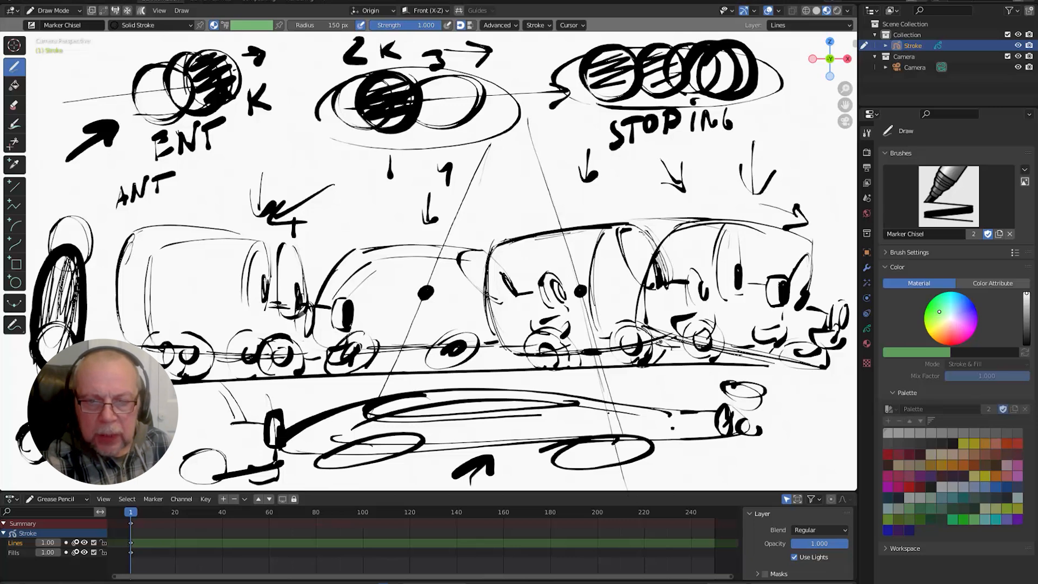
Step: Sketch a braking figure with head, outstretched arms and braced legs along the slanted guideline above the third truck
{"action": "left_click_drag", "start_coordinate": [514, 167], "coordinate": [533, 208]}
{"action": "left_click_drag", "start_coordinate": [527, 155], "coordinate": [548, 193]}
{"action": "left_click_drag", "start_coordinate": [509, 132], "coordinate": [496, 174]}
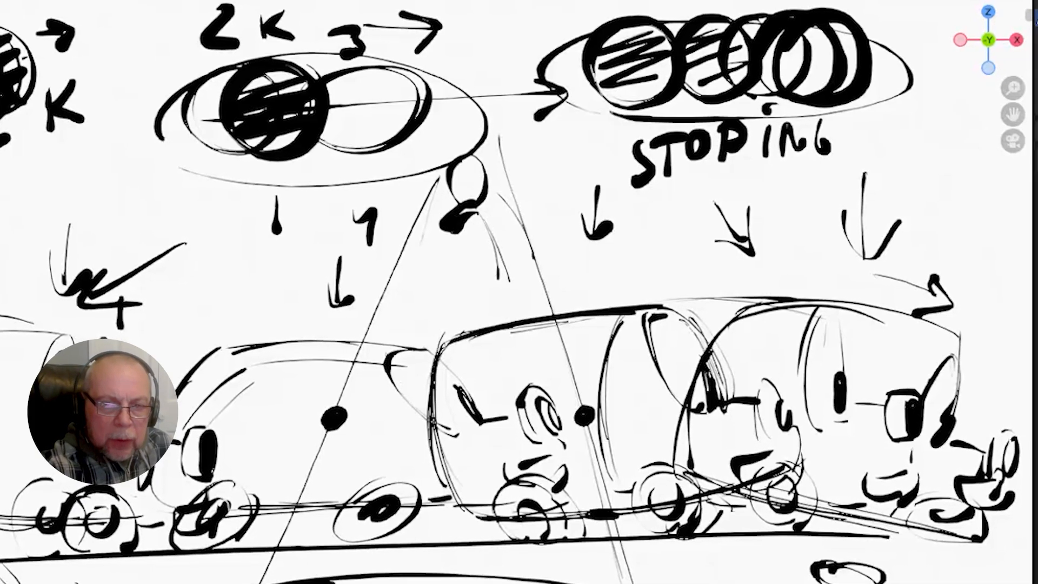
{"action": "left_click_drag", "start_coordinate": [453, 219], "coordinate": [445, 267]}
{"action": "left_click_drag", "start_coordinate": [502, 196], "coordinate": [560, 178]}
{"action": "left_click_drag", "start_coordinate": [537, 257], "coordinate": [582, 286]}
{"action": "left_click_drag", "start_coordinate": [602, 253], "coordinate": [596, 297]}
{"action": "mouse_move", "coordinate": [497, 275]}
{"action": "left_mouse_down"}
{"action": "mouse_move", "coordinate": [497, 314]}
{"action": "mouse_move", "coordinate": [468, 314]}
{"action": "left_mouse_up"}
{"action": "left_click_drag", "start_coordinate": [482, 305], "coordinate": [515, 287]}
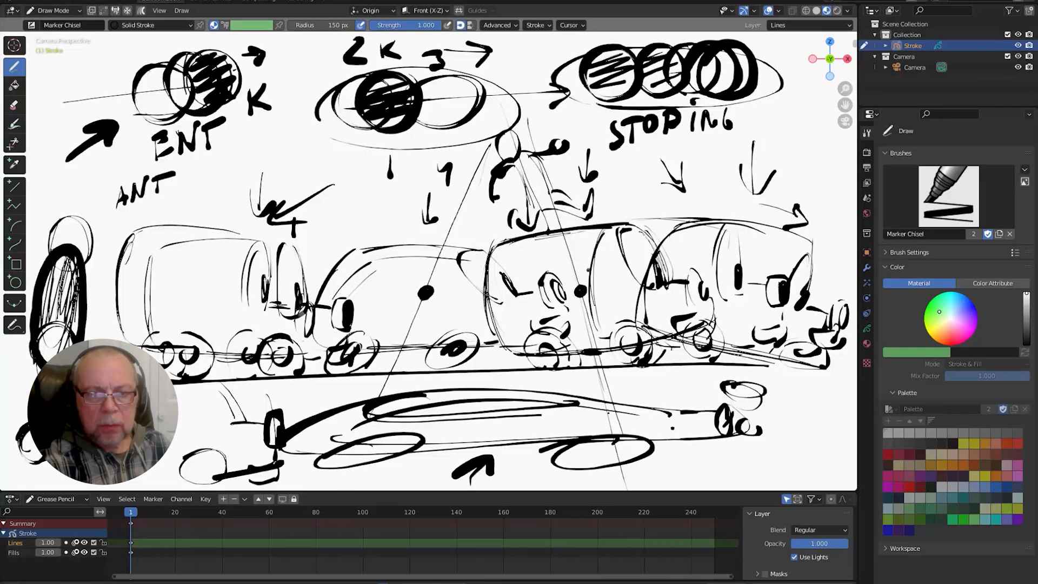
Step: Sketch a second figure around the downward arrow above the last truck, below the STOPING label
{"action": "mouse_move", "coordinate": [707, 171]}
{"action": "left_mouse_down"}
{"action": "mouse_move", "coordinate": [758, 124]}
{"action": "mouse_move", "coordinate": [742, 193]}
{"action": "left_mouse_up"}
{"action": "left_click_drag", "start_coordinate": [754, 151], "coordinate": [751, 193]}
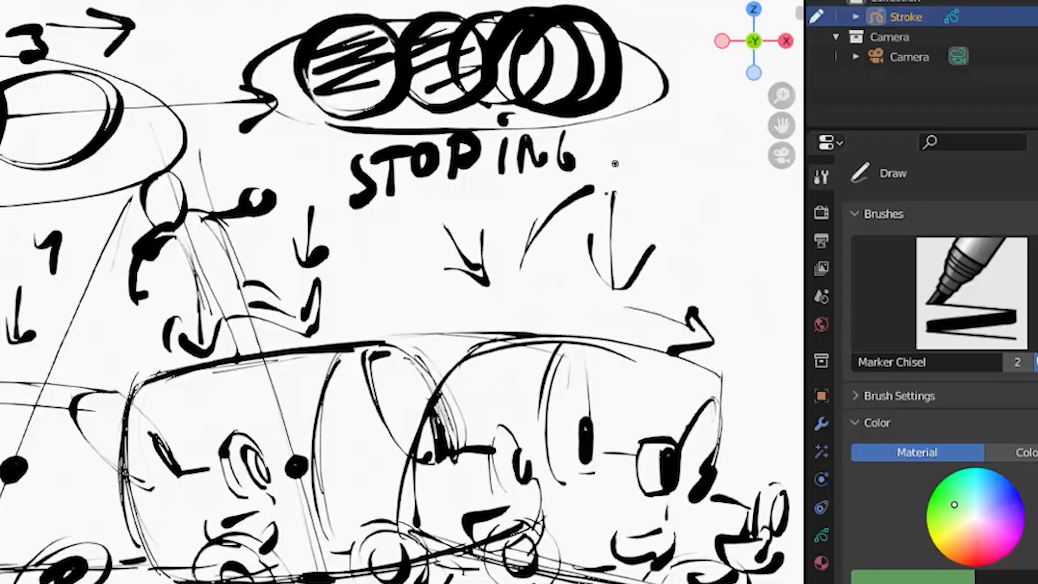
{"action": "mouse_move", "coordinate": [600, 295]}
{"action": "left_mouse_down"}
{"action": "mouse_move", "coordinate": [594, 322]}
{"action": "mouse_move", "coordinate": [639, 322]}
{"action": "left_mouse_up"}
{"action": "left_click_drag", "start_coordinate": [658, 161], "coordinate": [607, 194]}
{"action": "left_click_drag", "start_coordinate": [607, 198], "coordinate": [524, 297]}
{"action": "mouse_move", "coordinate": [612, 233]}
{"action": "left_mouse_down"}
{"action": "mouse_move", "coordinate": [665, 237]}
{"action": "mouse_move", "coordinate": [660, 247]}
{"action": "left_mouse_up"}
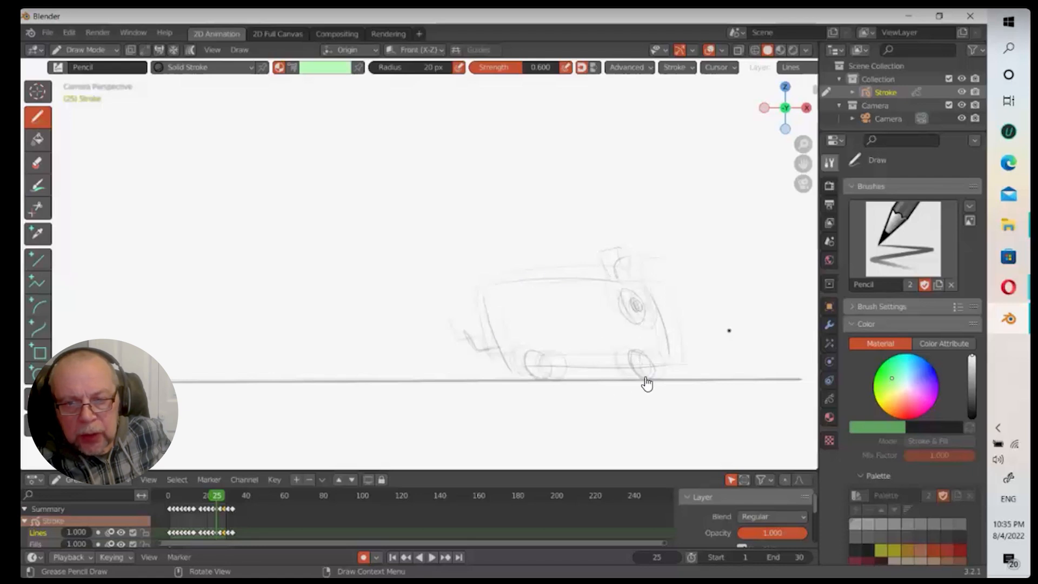
Step: View the next student's streamed Blender file and play back their truck animation to examine its motion
{"action": "mouse_move", "coordinate": [1014, 285]}
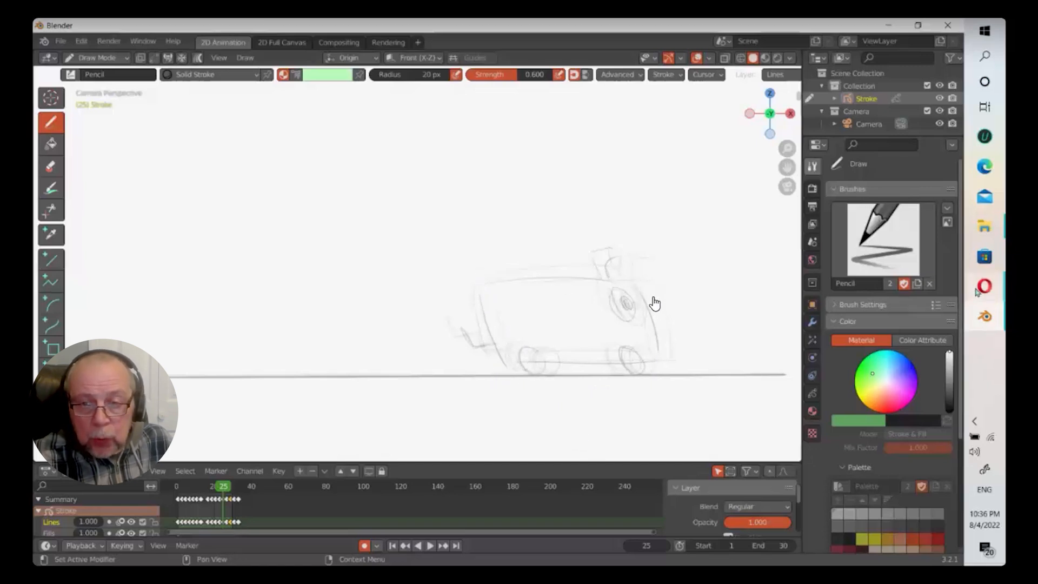
{"action": "mouse_move", "coordinate": [977, 292]}
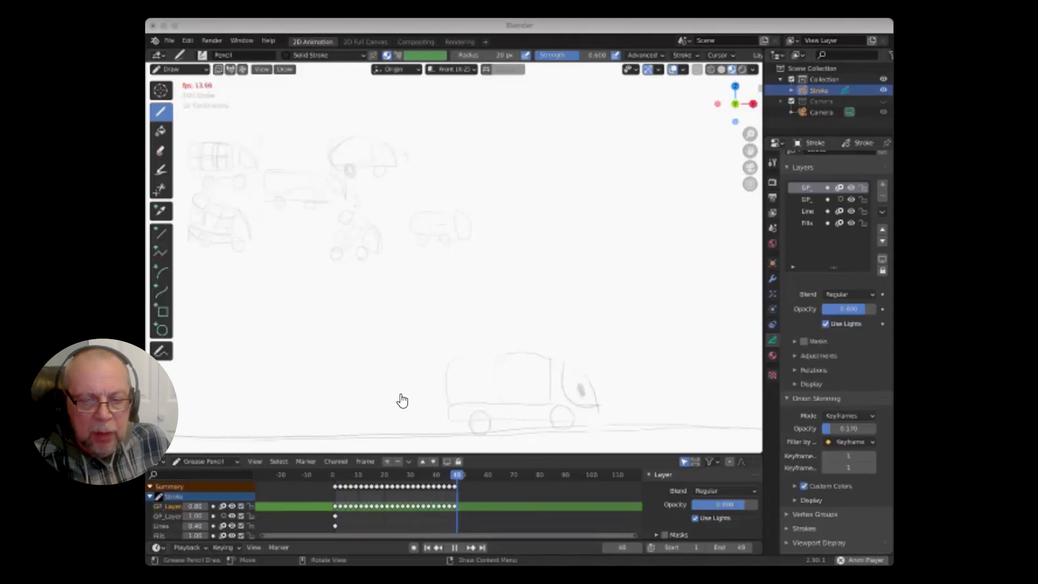
{"action": "key", "text": "space"}
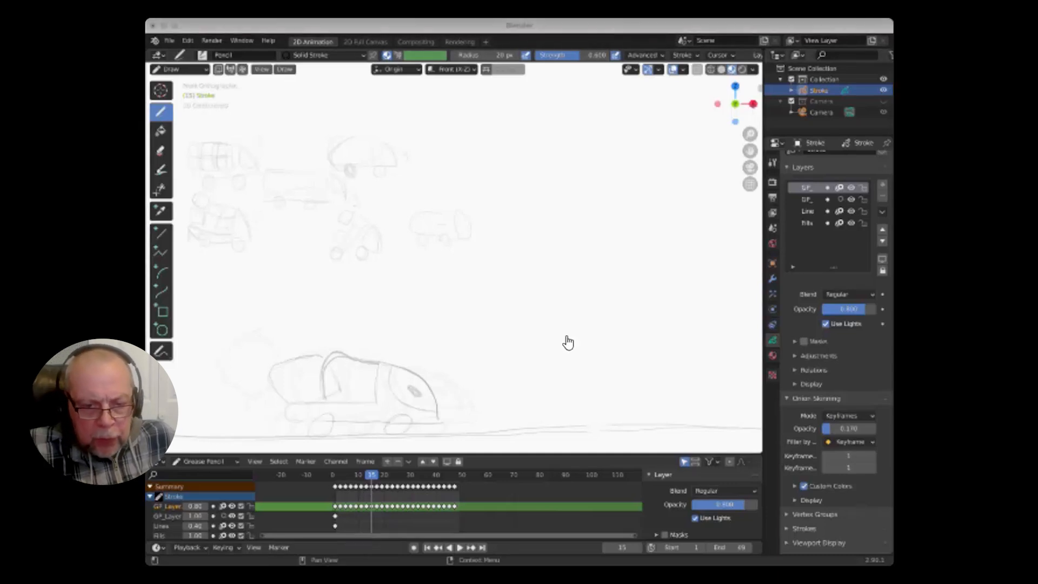
{"action": "key", "text": "space"}
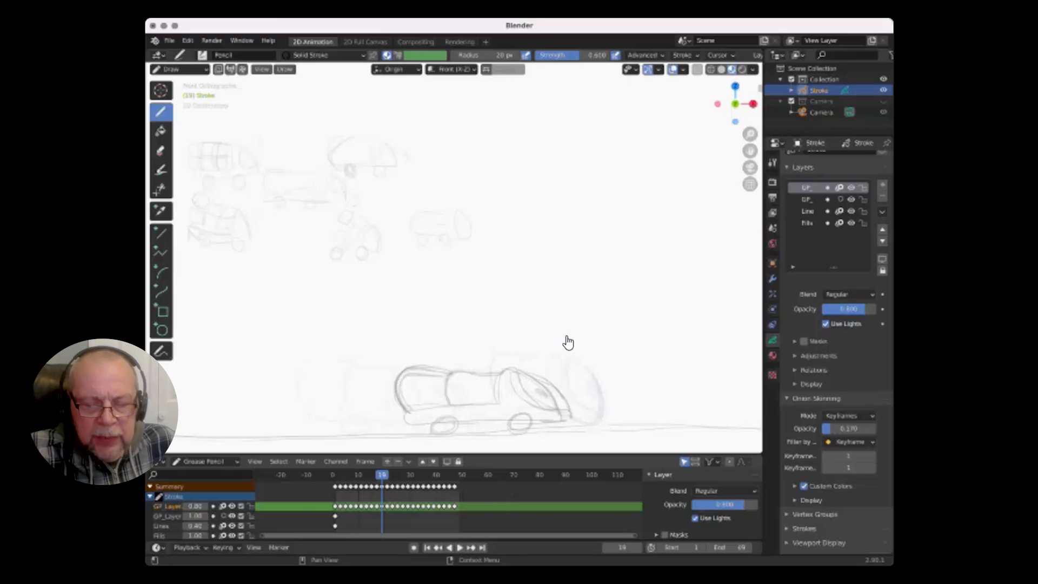
Step: Move forward and back through the truck animation's keyframes to examine the stretch and stopping poses
{"action": "key", "text": "Down"}
{"action": "key", "text": "Up"}
{"action": "key", "text": "Up"}
{"action": "key", "text": "Up"}
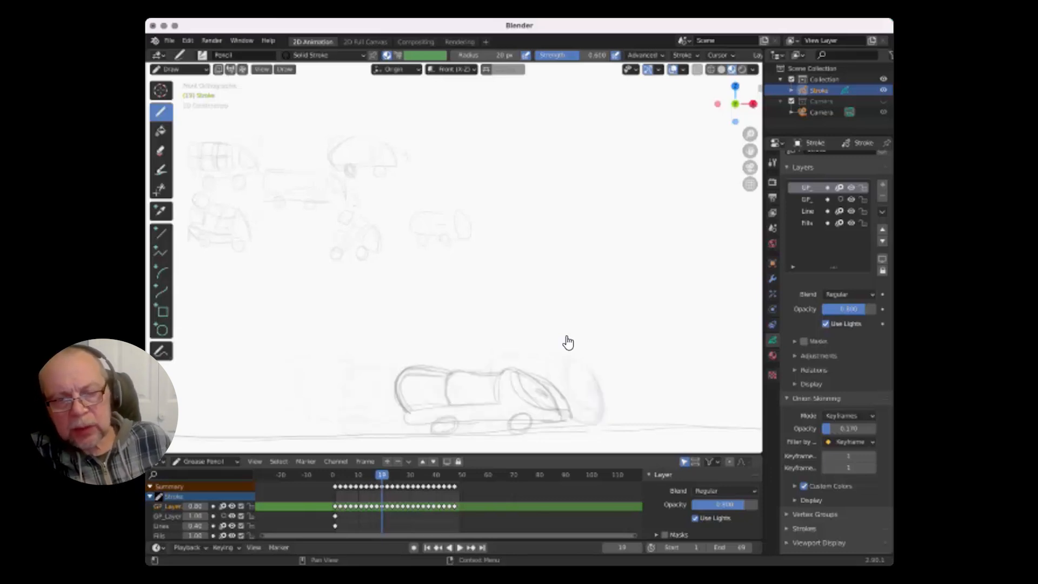
{"action": "key", "text": "Up"}
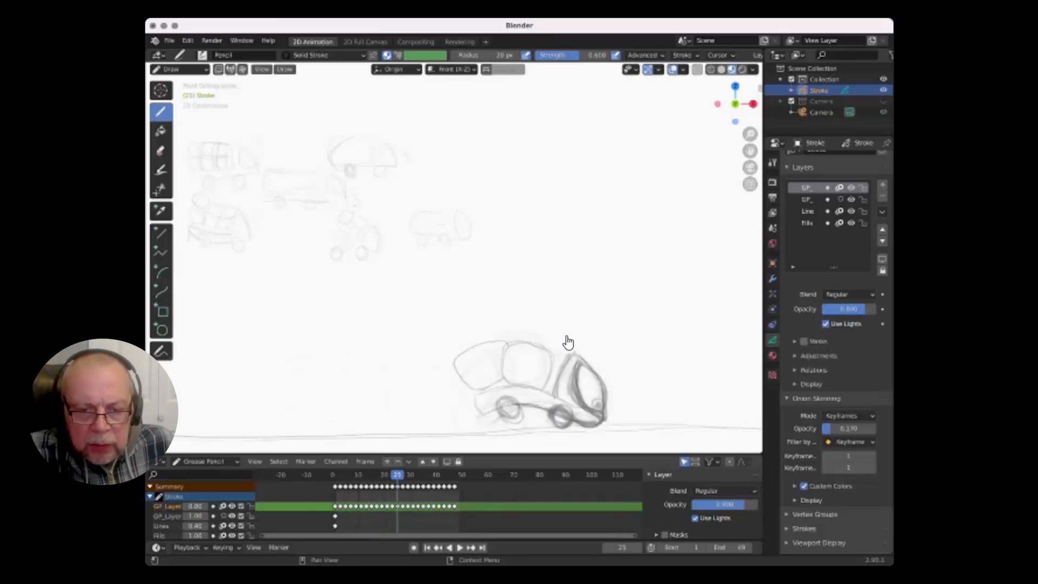
{"action": "key", "text": "Up"}
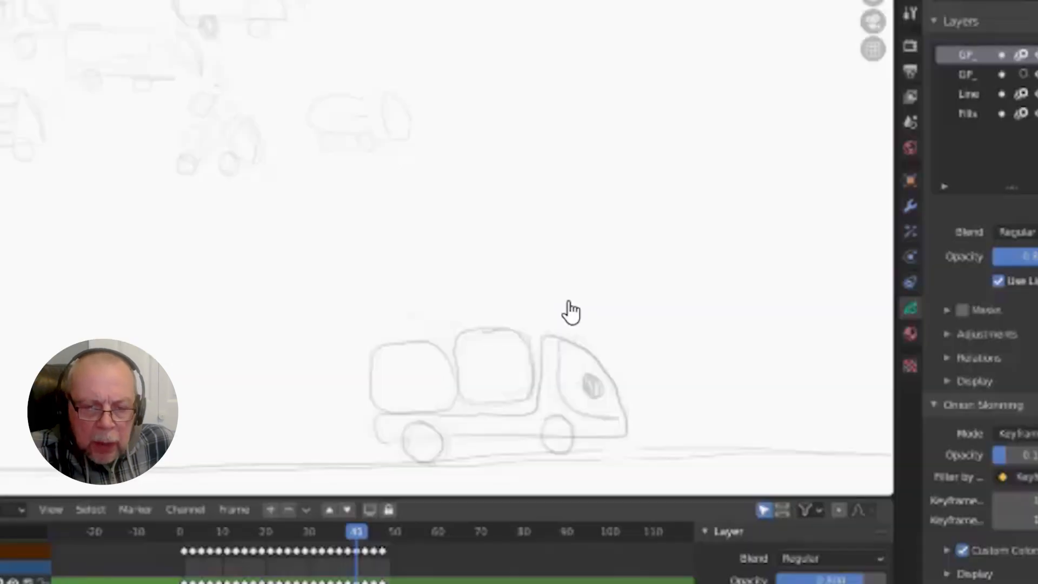
{"action": "key", "text": "Up"}
{"action": "key", "text": "Up"}
{"action": "key", "text": "Down"}
{"action": "key", "text": "Down"}
{"action": "key", "text": "Down"}
{"action": "key", "text": "Down"}
{"action": "key", "text": "Down"}
{"action": "key", "text": "Down"}
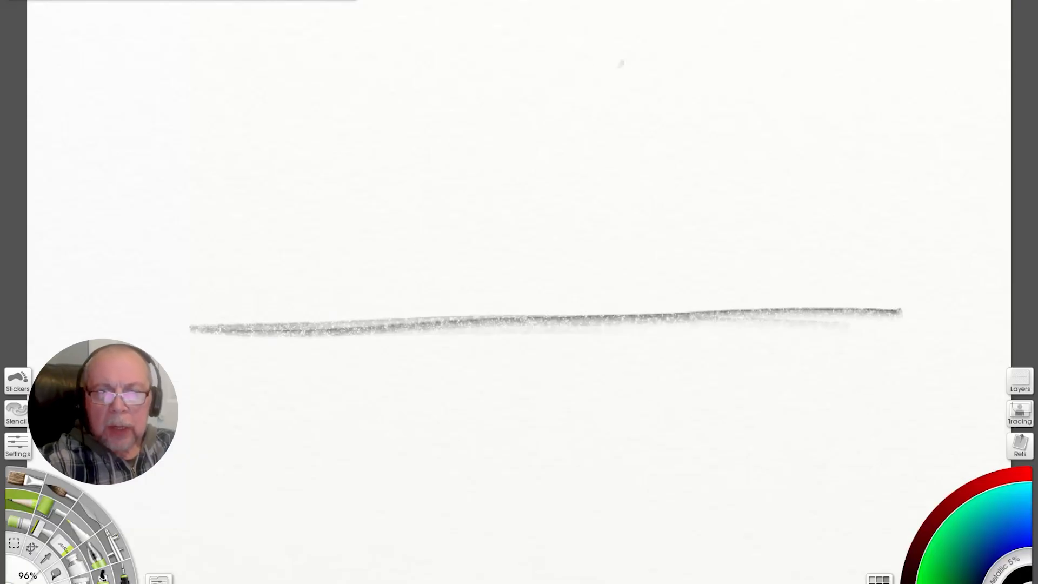
Step: Sketch a braking truck above the ground line with its rear tipped up, slanted roof and chassis, and an arrow above the hood
{"action": "left_click_drag", "start_coordinate": [620, 64], "coordinate": [591, 180]}
{"action": "left_click_drag", "start_coordinate": [643, 45], "coordinate": [837, 160]}
{"action": "left_click_drag", "start_coordinate": [559, 190], "coordinate": [739, 252]}
{"action": "left_click_drag", "start_coordinate": [852, 156], "coordinate": [837, 200]}
{"action": "mouse_move", "coordinate": [798, 271]}
{"action": "left_mouse_down"}
{"action": "mouse_move", "coordinate": [838, 317]}
{"action": "mouse_move", "coordinate": [802, 301]}
{"action": "left_mouse_up"}
{"action": "left_click_drag", "start_coordinate": [666, 206], "coordinate": [669, 201]}
{"action": "mouse_move", "coordinate": [842, 48]}
{"action": "left_mouse_down"}
{"action": "mouse_move", "coordinate": [811, 86]}
{"action": "mouse_move", "coordinate": [839, 101]}
{"action": "left_mouse_up"}
Step: Sketch a second truck pose over the first with a lower roofline and grounded rear wheel, and label it 2 below the ground line
{"action": "left_click_drag", "start_coordinate": [599, 127], "coordinate": [566, 287]}
{"action": "left_click_drag", "start_coordinate": [605, 101], "coordinate": [841, 158]}
{"action": "left_click_drag", "start_coordinate": [853, 158], "coordinate": [838, 206]}
{"action": "left_click_drag", "start_coordinate": [560, 274], "coordinate": [758, 279]}
{"action": "mouse_move", "coordinate": [669, 254]}
{"action": "left_mouse_down"}
{"action": "mouse_move", "coordinate": [630, 273]}
{"action": "mouse_move", "coordinate": [616, 293]}
{"action": "left_mouse_up"}
{"action": "left_click_drag", "start_coordinate": [834, 290], "coordinate": [794, 310]}
{"action": "left_click_drag", "start_coordinate": [621, 346], "coordinate": [651, 373]}
{"action": "left_click_drag", "start_coordinate": [649, 280], "coordinate": [656, 288]}
Step: Sketch a leveled truck pose over the others, extend its back edge below the ground line, and label it 4
{"action": "left_click_drag", "start_coordinate": [553, 162], "coordinate": [694, 297]}
{"action": "left_click_drag", "start_coordinate": [565, 152], "coordinate": [816, 162]}
{"action": "mouse_move", "coordinate": [829, 162]}
{"action": "left_mouse_down"}
{"action": "mouse_move", "coordinate": [838, 205]}
{"action": "mouse_move", "coordinate": [908, 287]}
{"action": "left_mouse_up"}
{"action": "left_click_drag", "start_coordinate": [567, 151], "coordinate": [559, 230]}
{"action": "left_click_drag", "start_coordinate": [564, 283], "coordinate": [539, 364]}
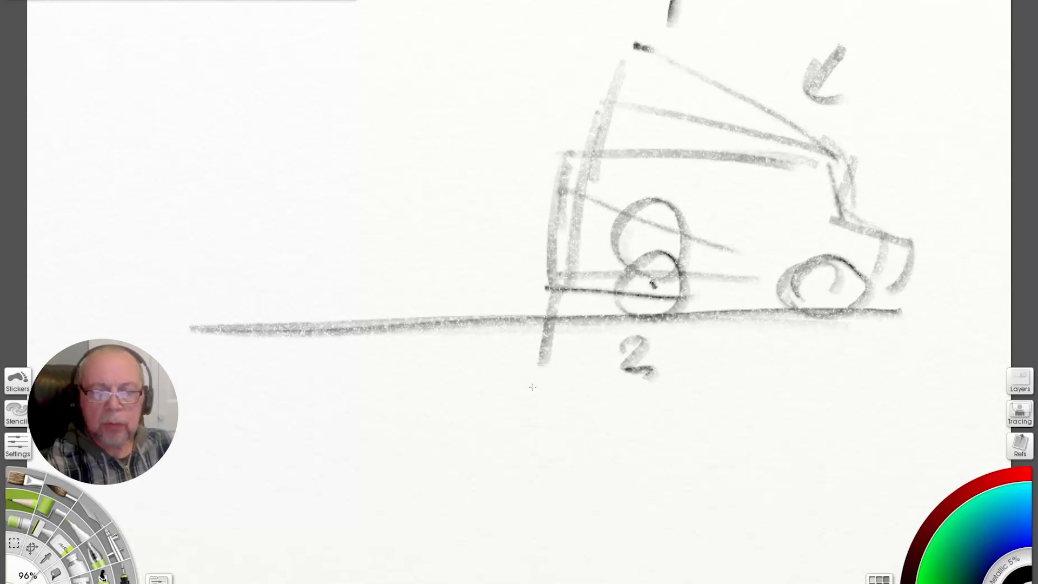
{"action": "left_click_drag", "start_coordinate": [539, 401], "coordinate": [562, 418]}
{"action": "left_click_drag", "start_coordinate": [559, 415], "coordinate": [542, 483]}
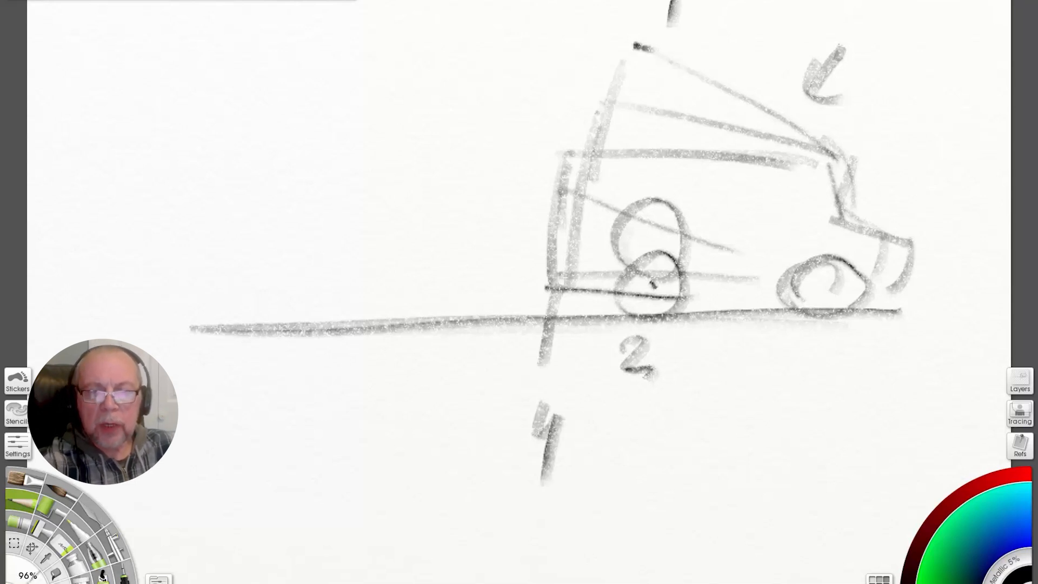
Step: Darken the first pose's raised back edge and slanted roof, plus the truck's windshield and hood outline
{"action": "mouse_move", "coordinate": [591, 179]}
{"action": "left_mouse_down"}
{"action": "mouse_move", "coordinate": [641, 53]}
{"action": "mouse_move", "coordinate": [768, 106]}
{"action": "left_mouse_up"}
{"action": "left_click_drag", "start_coordinate": [856, 155], "coordinate": [837, 213]}
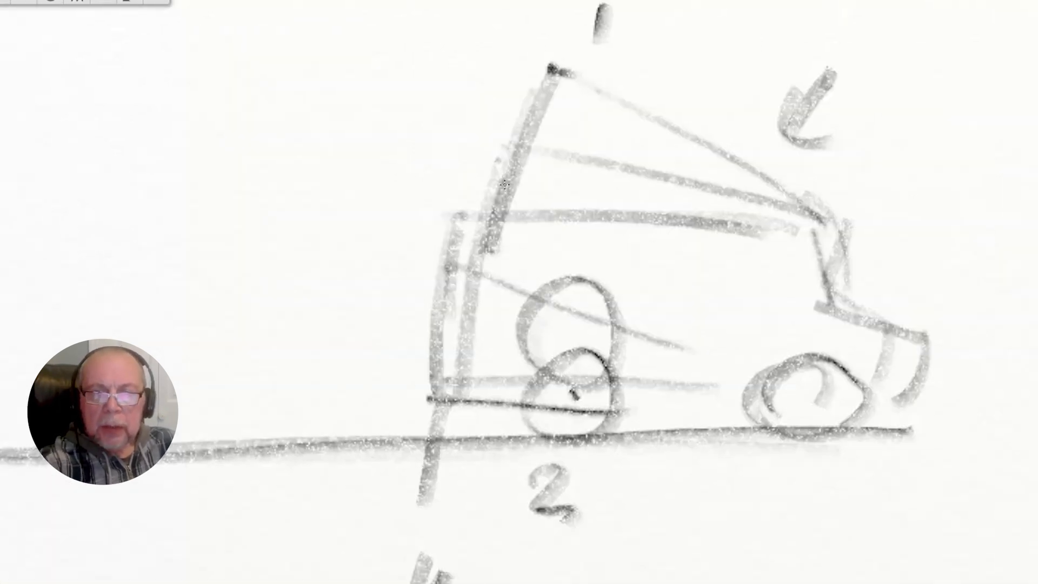
{"action": "left_click_drag", "start_coordinate": [821, 306], "coordinate": [901, 396]}
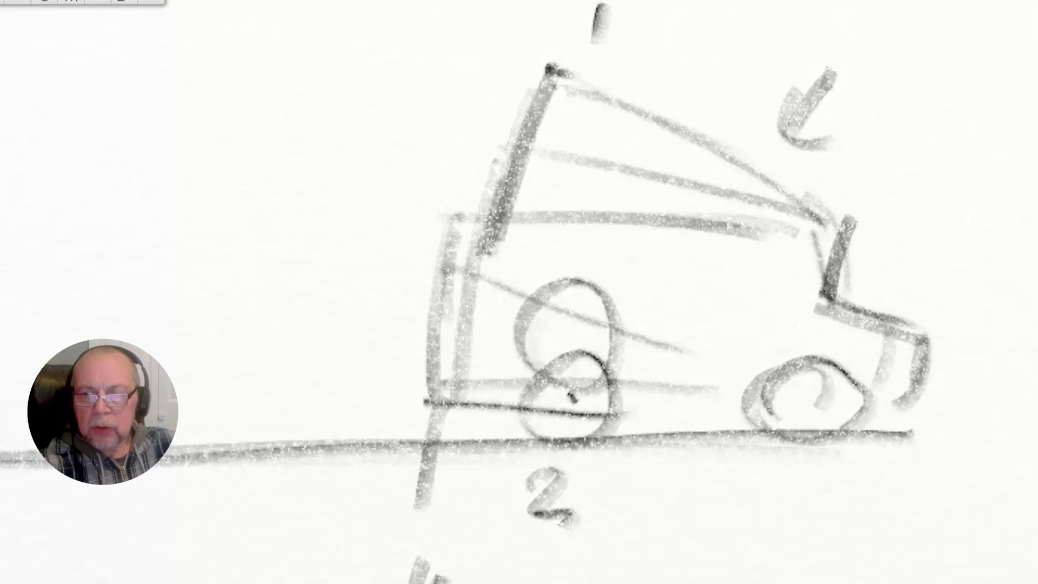
Step: Sketch extra back-edge positions rocking rearward behind the truck, and number the pose marks above the roof
{"action": "mouse_move", "coordinate": [399, 379]}
{"action": "left_mouse_down"}
{"action": "mouse_move", "coordinate": [394, 188]}
{"action": "mouse_move", "coordinate": [454, 183]}
{"action": "left_mouse_up"}
{"action": "mouse_move", "coordinate": [433, 129]}
{"action": "left_mouse_down"}
{"action": "mouse_move", "coordinate": [429, 267]}
{"action": "mouse_move", "coordinate": [493, 122]}
{"action": "left_mouse_up"}
{"action": "left_click_drag", "start_coordinate": [492, 64], "coordinate": [484, 106]}
{"action": "mouse_move", "coordinate": [369, 445]}
{"action": "left_mouse_down"}
{"action": "mouse_move", "coordinate": [352, 326]}
{"action": "mouse_move", "coordinate": [566, 60]}
{"action": "mouse_move", "coordinate": [481, 253]}
{"action": "mouse_move", "coordinate": [546, 76]}
{"action": "mouse_move", "coordinate": [496, 178]}
{"action": "left_mouse_up"}
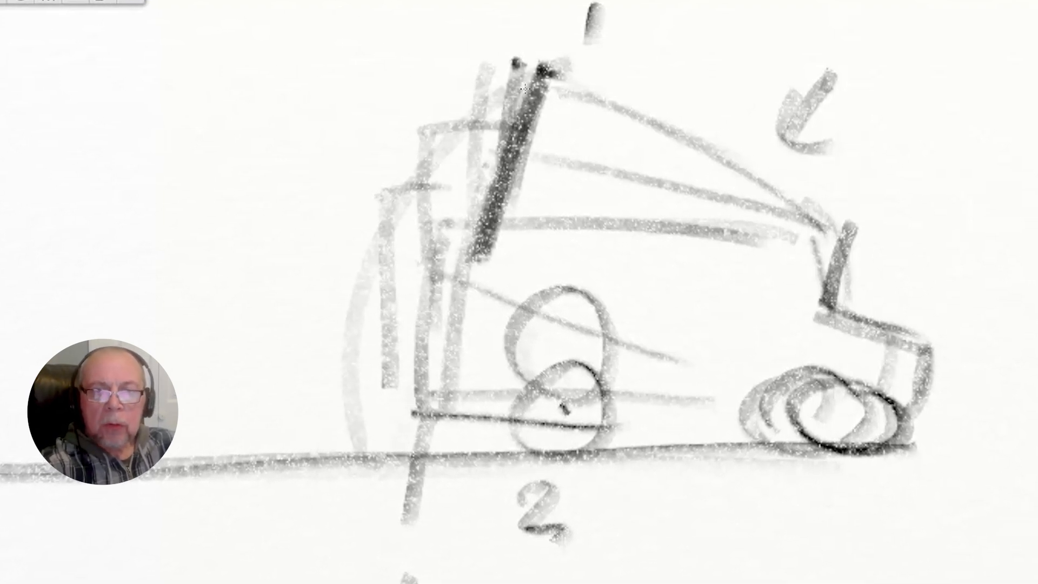
{"action": "left_click_drag", "start_coordinate": [504, 14], "coordinate": [535, 42]}
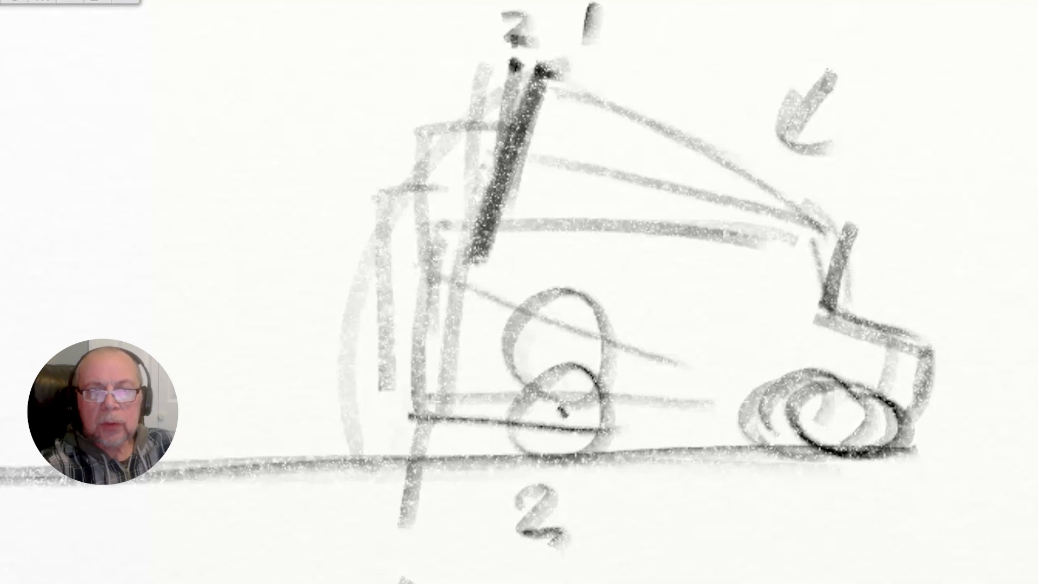
{"action": "left_click_drag", "start_coordinate": [579, 11], "coordinate": [600, 53]}
Step: Darken the final upright truck pose with its vertical back edge, level roof, windshield, chassis and wheels
{"action": "left_click_drag", "start_coordinate": [405, 448], "coordinate": [454, 142]}
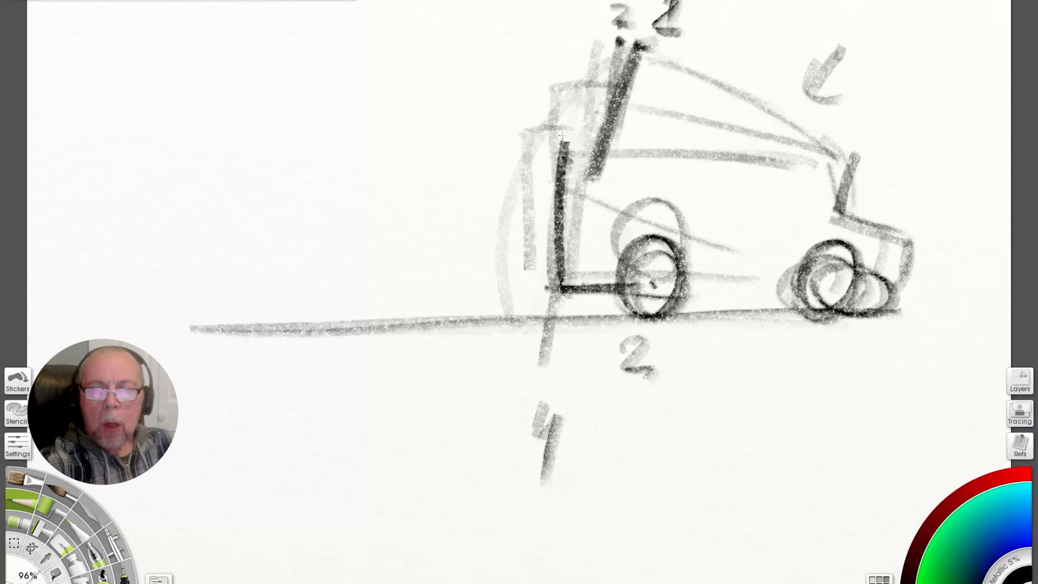
{"action": "left_click_drag", "start_coordinate": [561, 138], "coordinate": [822, 130]}
{"action": "left_click_drag", "start_coordinate": [836, 188], "coordinate": [863, 232]}
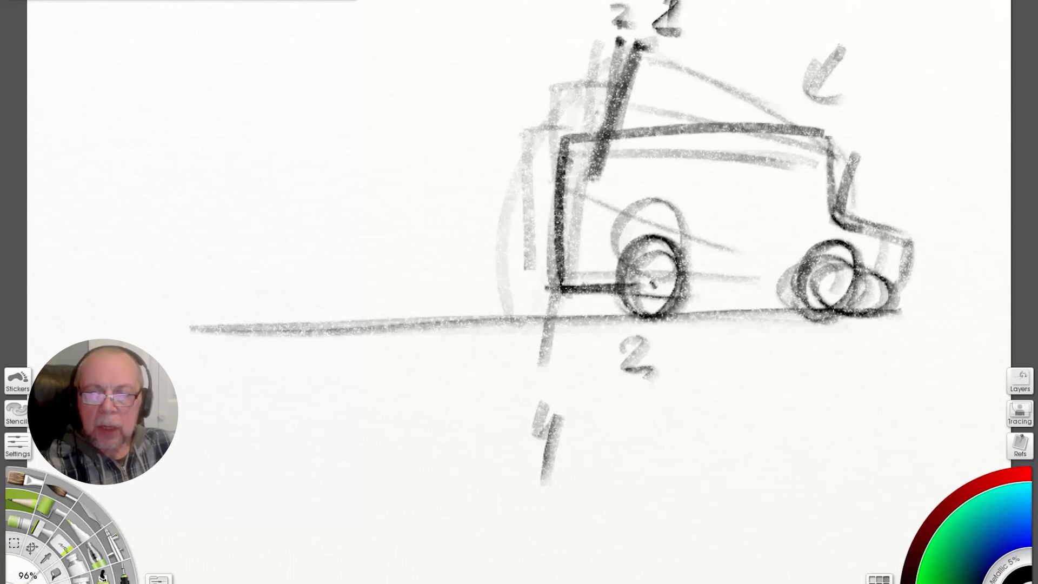
{"action": "mouse_move", "coordinate": [529, 290]}
{"action": "left_mouse_down"}
{"action": "mouse_move", "coordinate": [651, 156]}
{"action": "mouse_move", "coordinate": [909, 286]}
{"action": "left_mouse_up"}
{"action": "left_click_drag", "start_coordinate": [542, 176], "coordinate": [532, 292]}
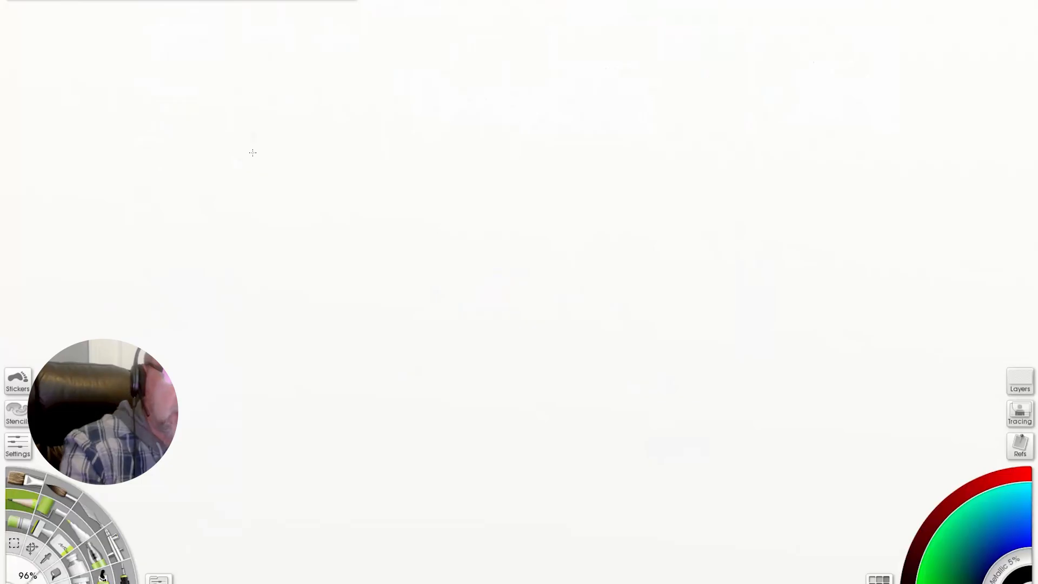
Step: Sketch a new scene frame with a hatched ground area, a small truck on the ground line and a vertical center divider
{"action": "mouse_move", "coordinate": [274, 384]}
{"action": "left_mouse_down"}
{"action": "mouse_move", "coordinate": [338, 86]}
{"action": "mouse_move", "coordinate": [764, 290]}
{"action": "mouse_move", "coordinate": [770, 382]}
{"action": "left_mouse_up"}
{"action": "left_click_drag", "start_coordinate": [203, 334], "coordinate": [791, 309]}
{"action": "left_click_drag", "start_coordinate": [308, 406], "coordinate": [463, 313]}
{"action": "left_click_drag", "start_coordinate": [435, 392], "coordinate": [702, 364]}
{"action": "left_click_drag", "start_coordinate": [324, 226], "coordinate": [424, 225]}
{"action": "left_click_drag", "start_coordinate": [441, 223], "coordinate": [468, 275]}
{"action": "left_click_drag", "start_coordinate": [336, 302], "coordinate": [467, 292]}
{"action": "left_click_drag", "start_coordinate": [527, 64], "coordinate": [535, 380]}
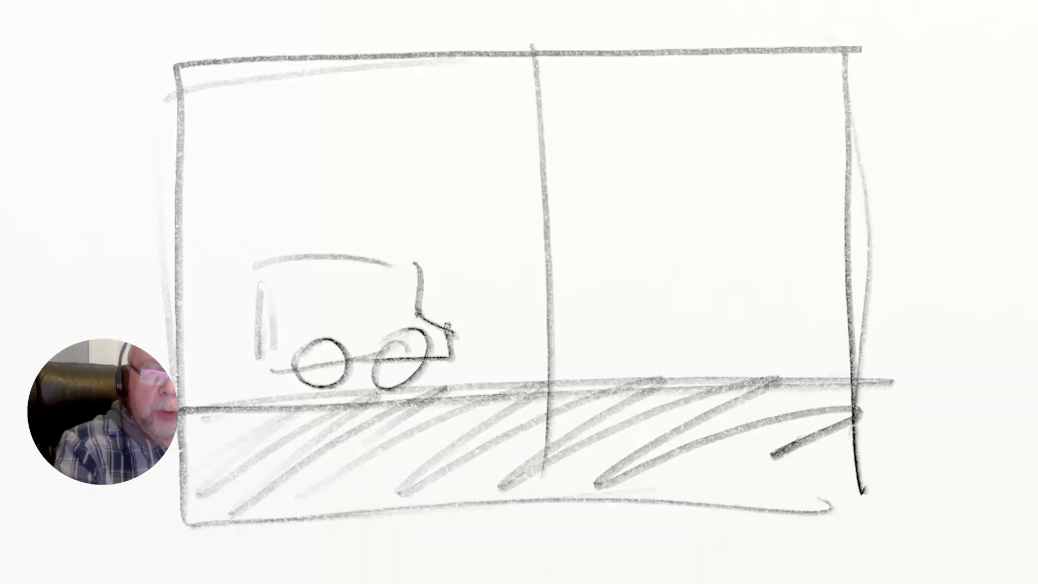
Step: Add a horizon line across the scene frame and redraw the small truck lower on the ground with darker wheels, chassis and body
{"action": "left_click_drag", "start_coordinate": [271, 255], "coordinate": [690, 233]}
{"action": "left_click_drag", "start_coordinate": [752, 278], "coordinate": [989, 297]}
{"action": "mouse_move", "coordinate": [183, 425]}
{"action": "left_mouse_down"}
{"action": "mouse_move", "coordinate": [812, 408]}
{"action": "mouse_move", "coordinate": [741, 371]}
{"action": "left_mouse_up"}
{"action": "mouse_move", "coordinate": [307, 361]}
{"action": "left_mouse_down"}
{"action": "mouse_move", "coordinate": [300, 408]}
{"action": "mouse_move", "coordinate": [294, 363]}
{"action": "left_mouse_up"}
{"action": "left_click_drag", "start_coordinate": [401, 350], "coordinate": [378, 361]}
{"action": "left_click_drag", "start_coordinate": [249, 371], "coordinate": [432, 368]}
{"action": "left_click_drag", "start_coordinate": [250, 279], "coordinate": [250, 370]}
{"action": "mouse_move", "coordinate": [239, 268]}
{"action": "left_mouse_down"}
{"action": "mouse_move", "coordinate": [365, 253]}
{"action": "mouse_move", "coordinate": [456, 360]}
{"action": "left_mouse_up"}
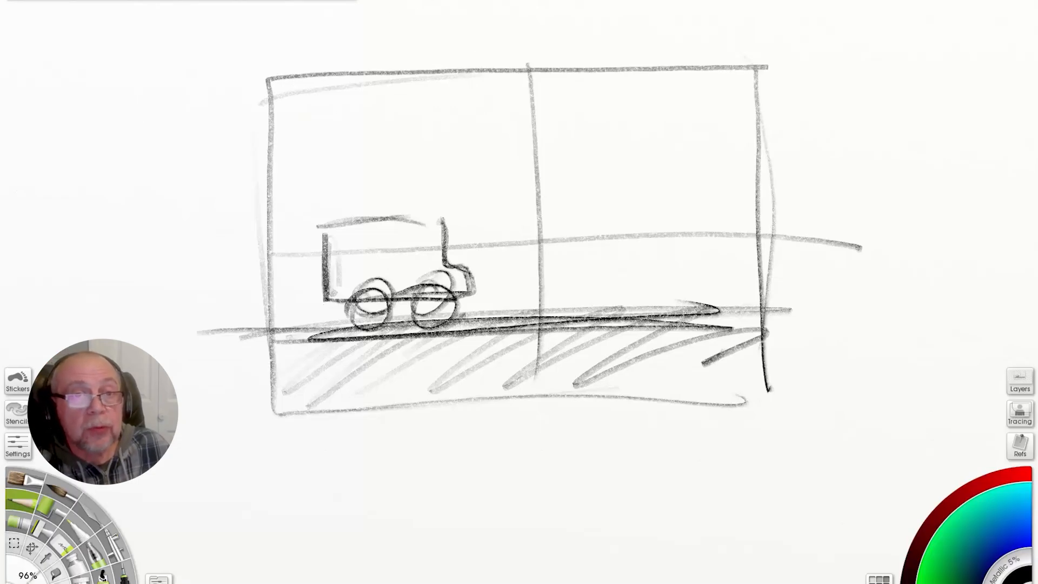
{"action": "left_click", "coordinate": [350, 0]}
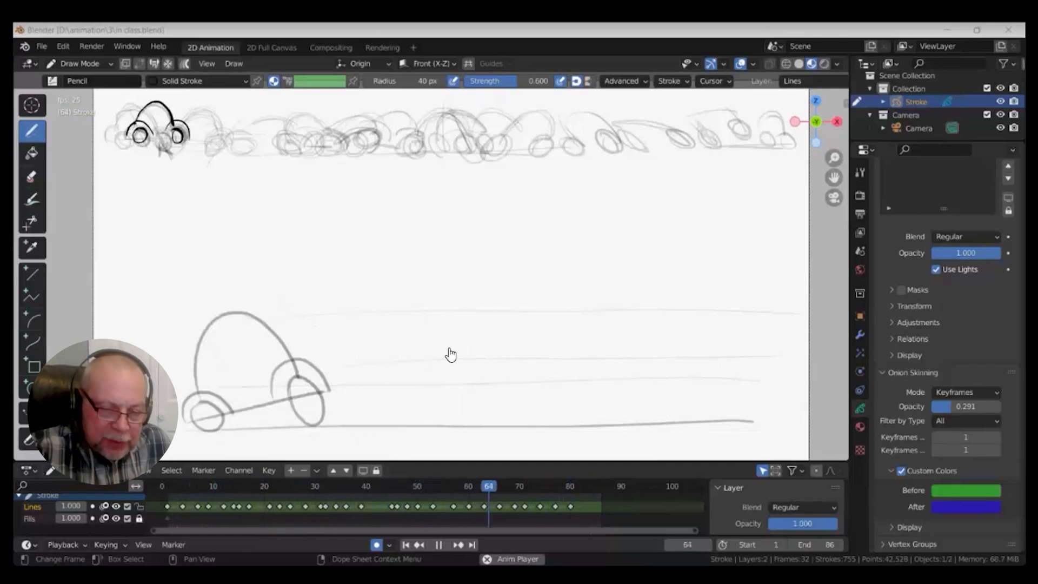
Step: Stop playback of the student's car animation in Blender and step through its keyframes to examine how the car comes to a stop
{"action": "key", "text": "space"}
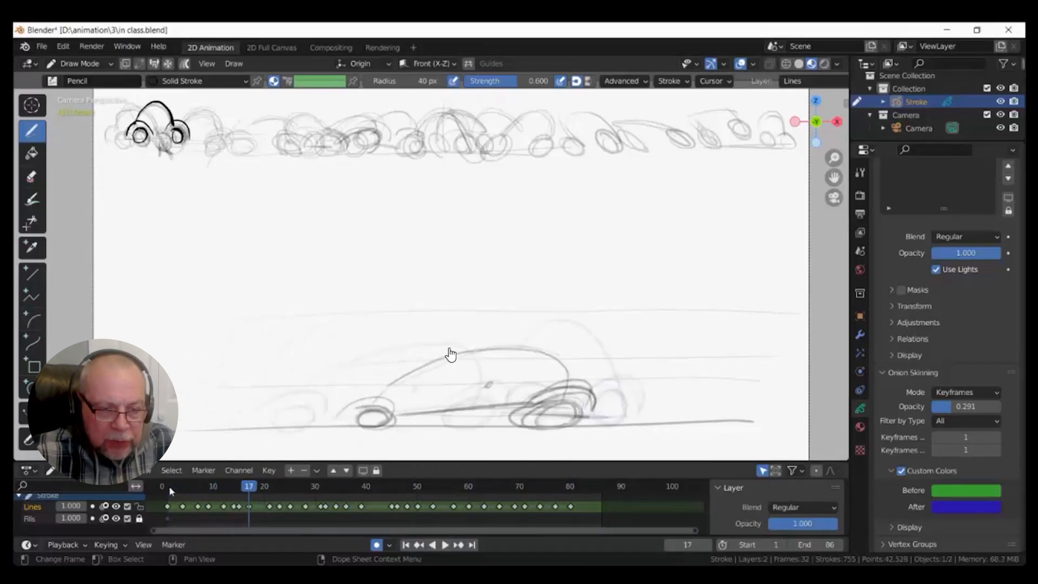
{"action": "key", "text": "Up"}
{"action": "key", "text": "Up"}
{"action": "key", "text": "Up"}
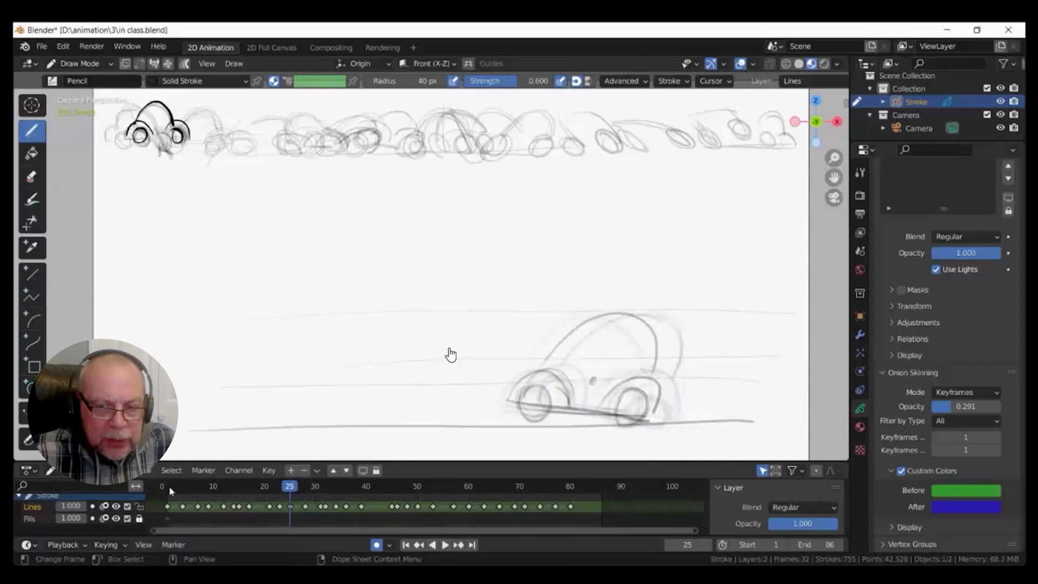
{"action": "key", "text": "Down"}
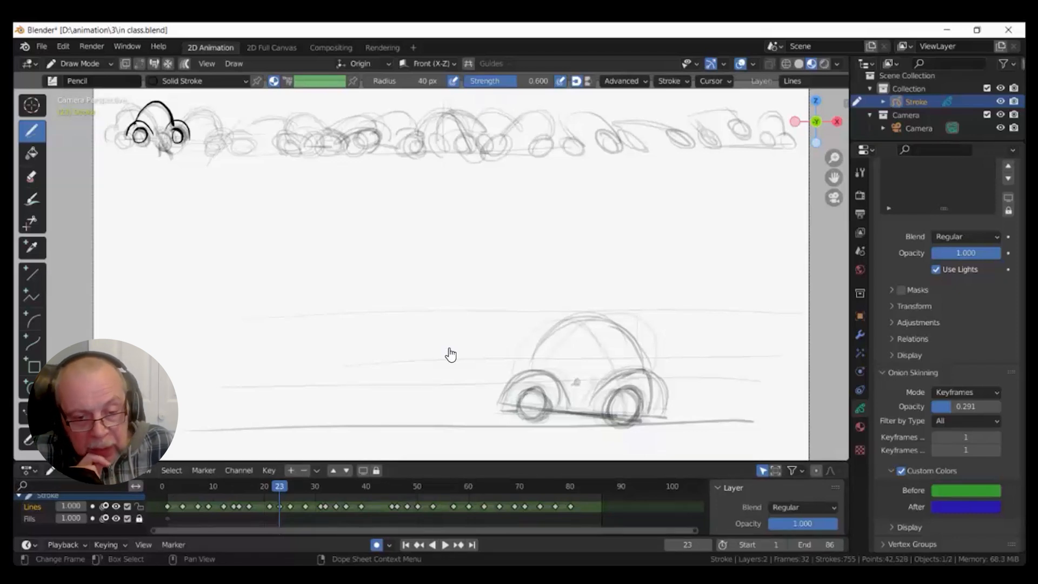
{"action": "key", "text": "shift+Left"}
{"action": "key", "text": "Up"}
{"action": "key", "text": "Up"}
{"action": "key", "text": "Up"}
{"action": "key", "text": "Up"}
{"action": "key", "text": "Up"}
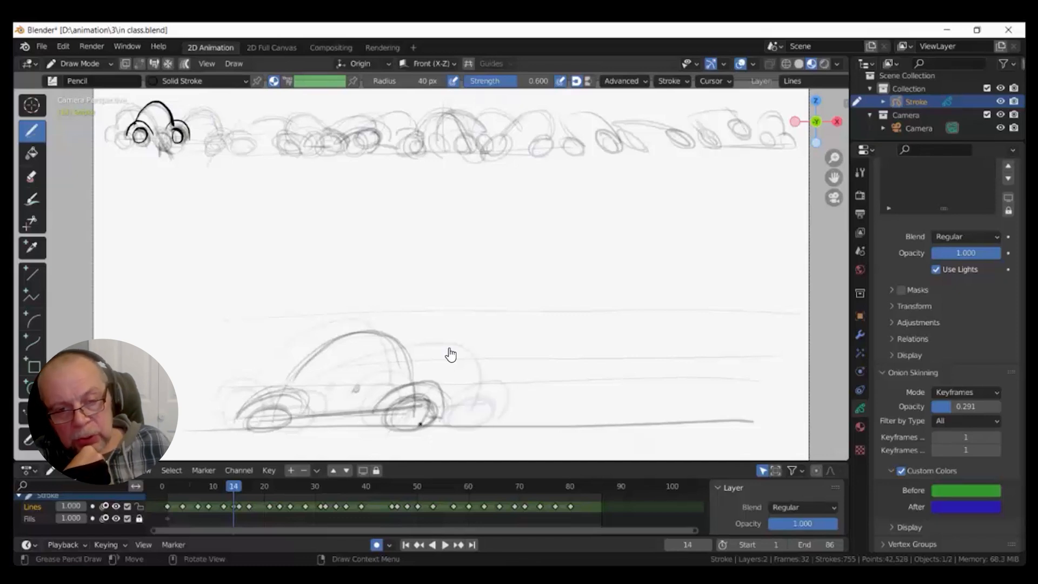
Step: Step back and forth between the stretch poses and the stopping poses, frames 12 to 28, to compare their shapes and spacing
{"action": "key", "text": "Right"}
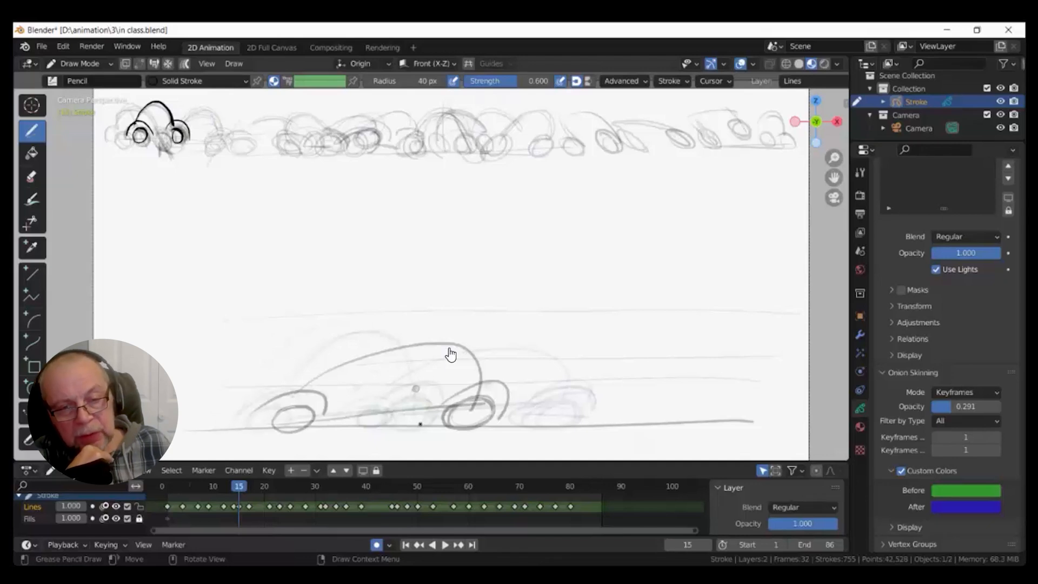
{"action": "key", "text": "Left"}
{"action": "key", "text": "Left"}
{"action": "key", "text": "Left"}
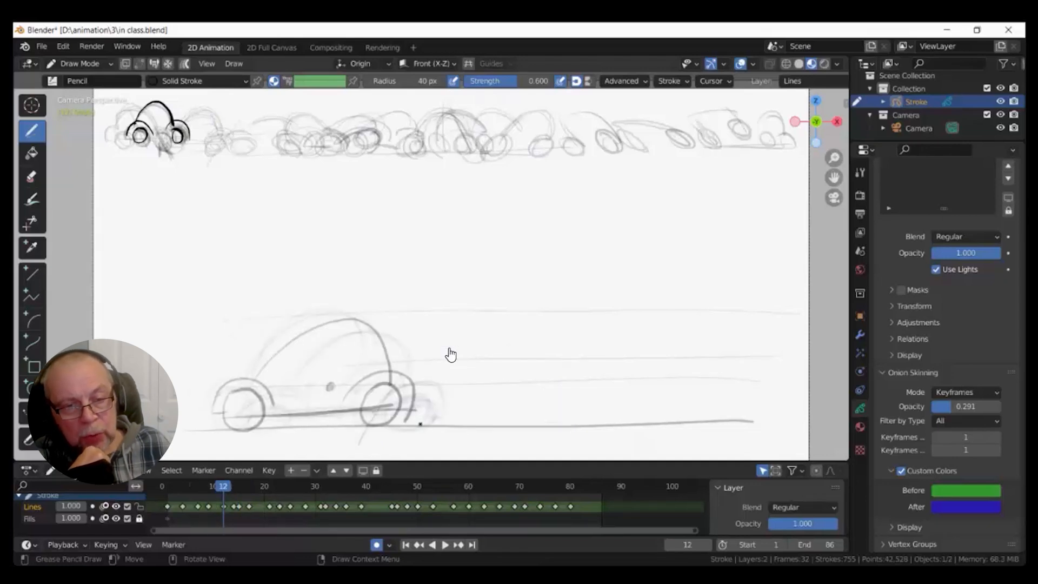
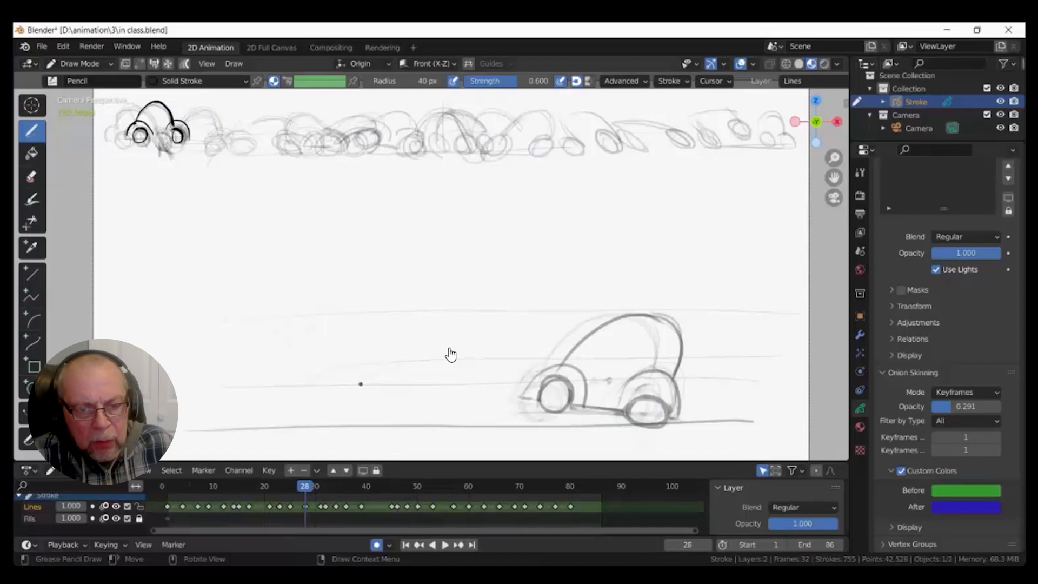
{"action": "key", "text": "Down"}
{"action": "key", "text": "Down"}
{"action": "key", "text": "Down"}
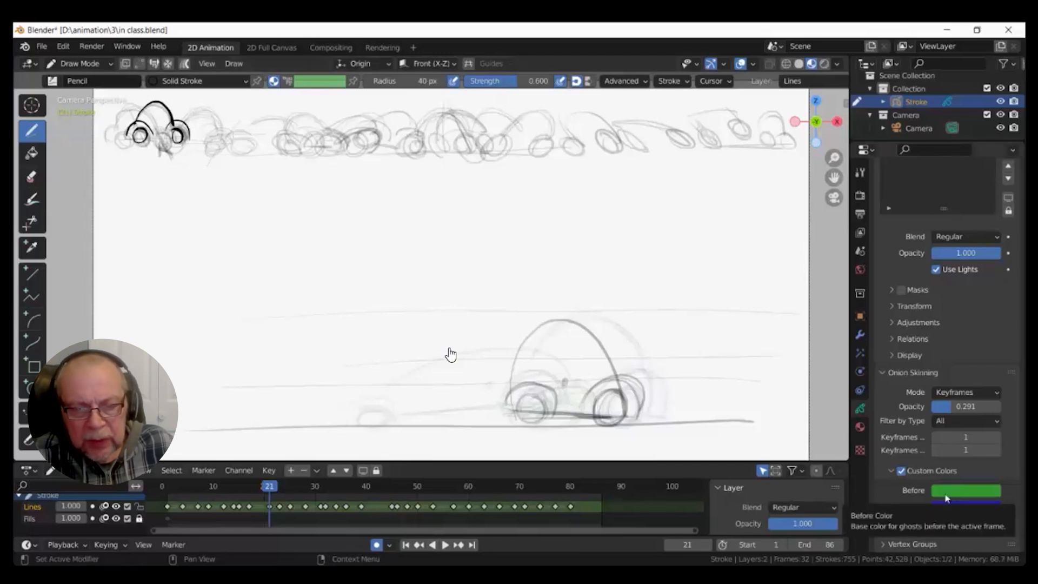
{"action": "key", "text": "Down"}
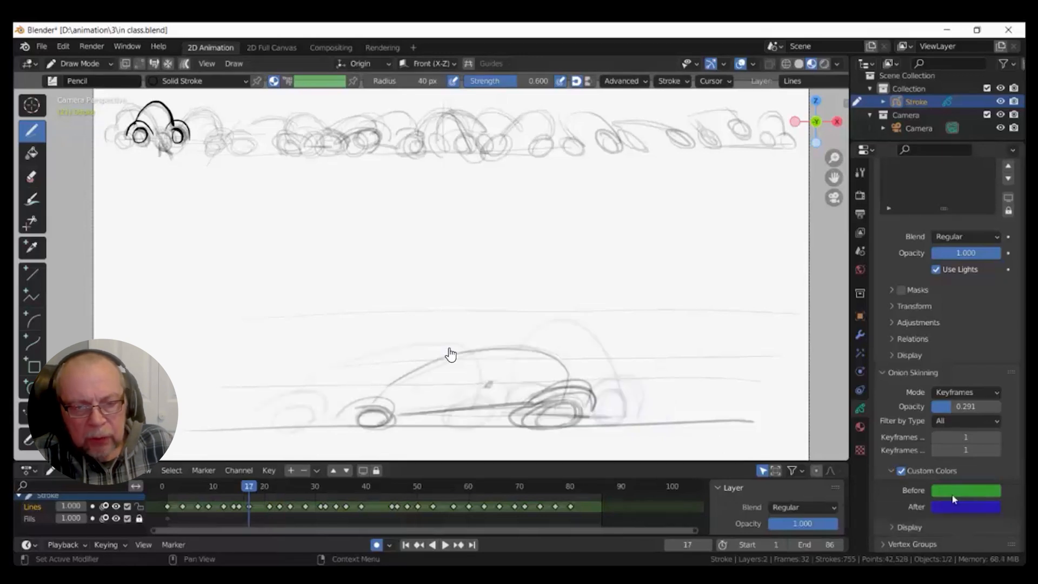
{"action": "key", "text": "Up"}
{"action": "key", "text": "Up"}
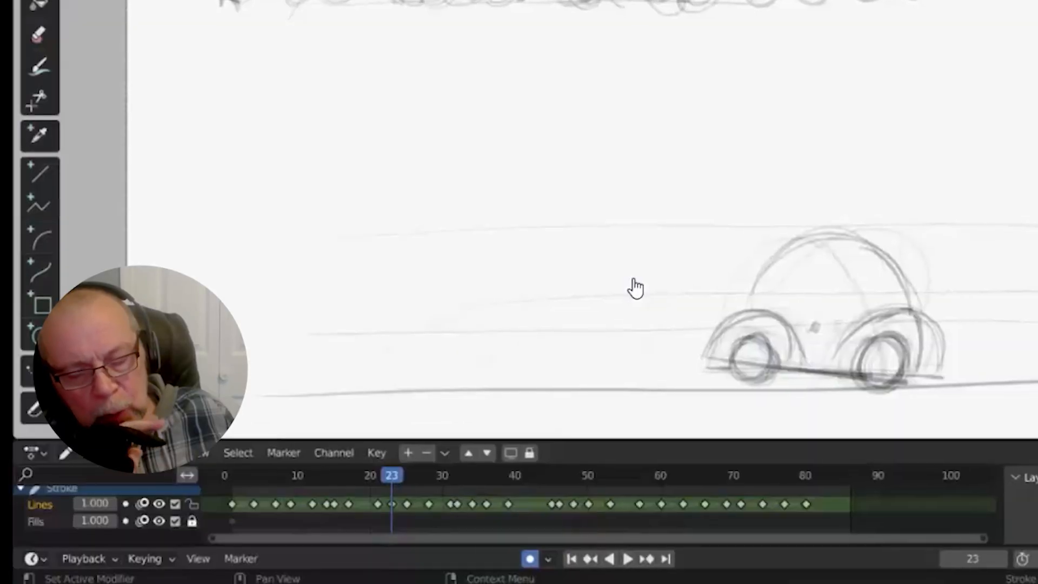
{"action": "key", "text": "Up"}
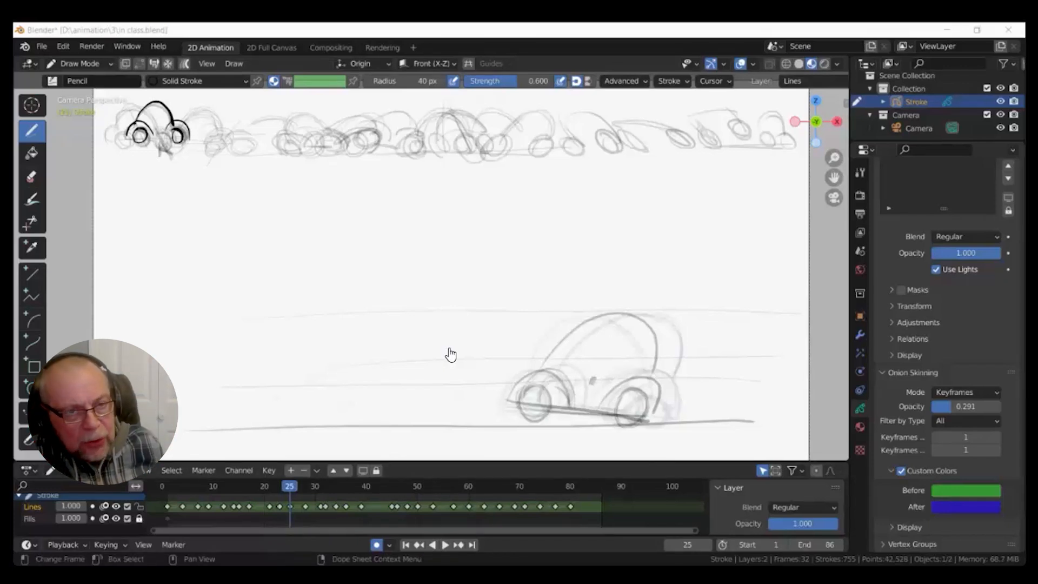
Step: Scrub the car animation from frame 31 past frame 48 to examine the poses following the stop
{"action": "left_click", "coordinate": [504, 523]}
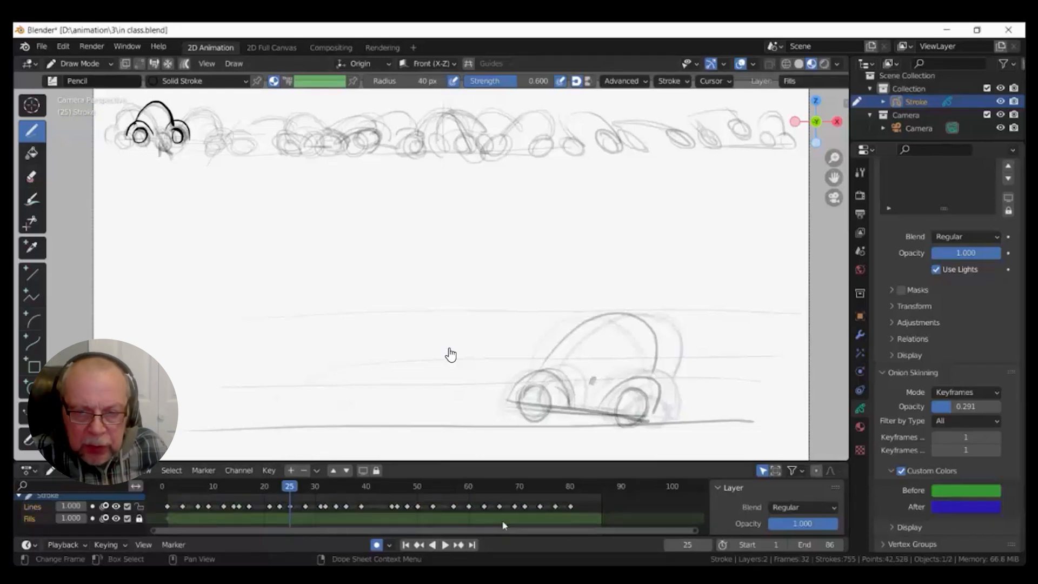
{"action": "scroll", "coordinate": [503, 525], "scroll_direction": "up", "scroll_amount": 2}
{"action": "left_click", "coordinate": [368, 486]}
{"action": "left_click", "coordinate": [303, 487]}
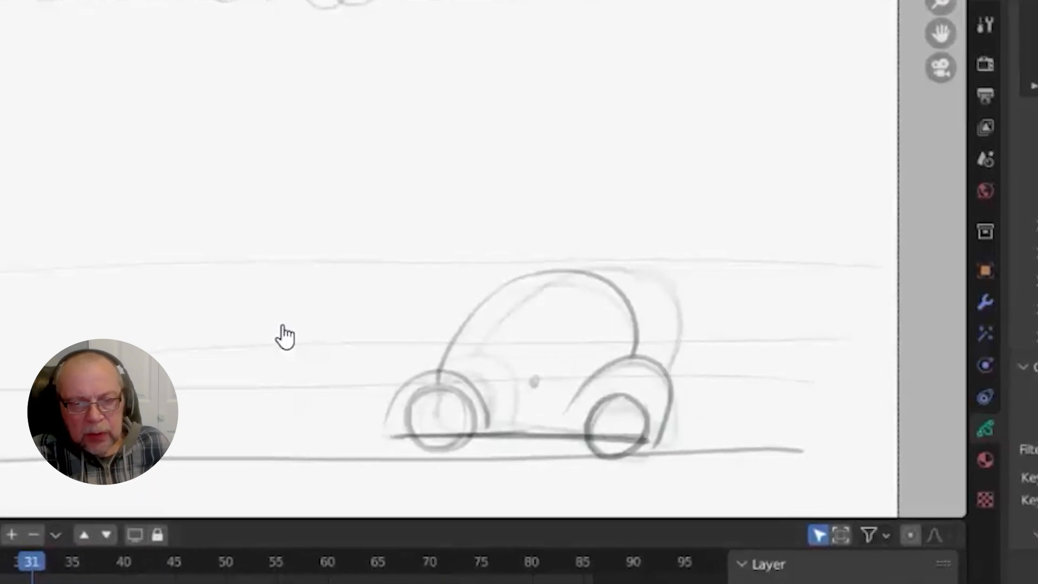
{"action": "left_click", "coordinate": [37, 566]}
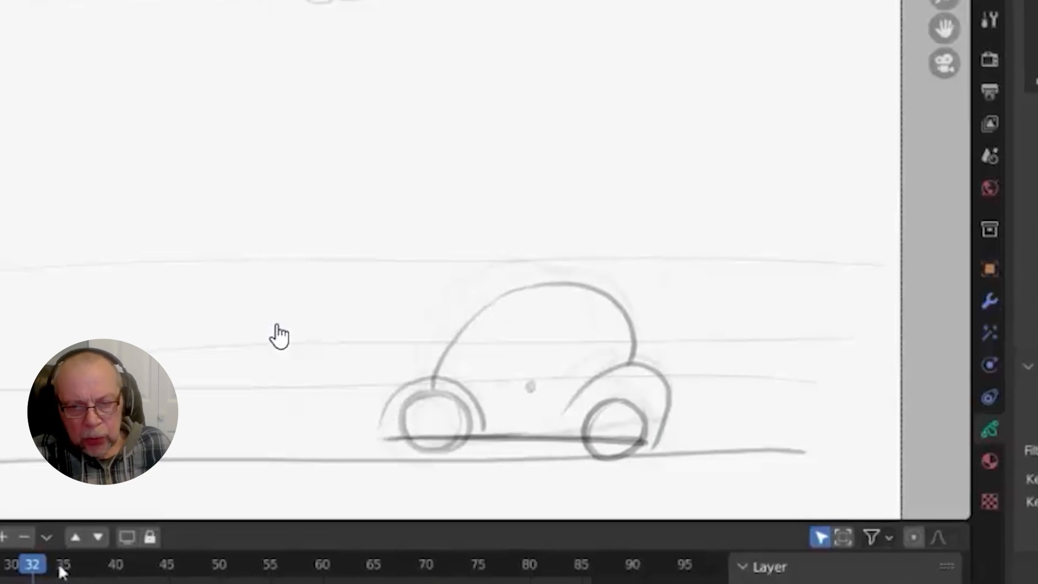
{"action": "left_click", "coordinate": [54, 568]}
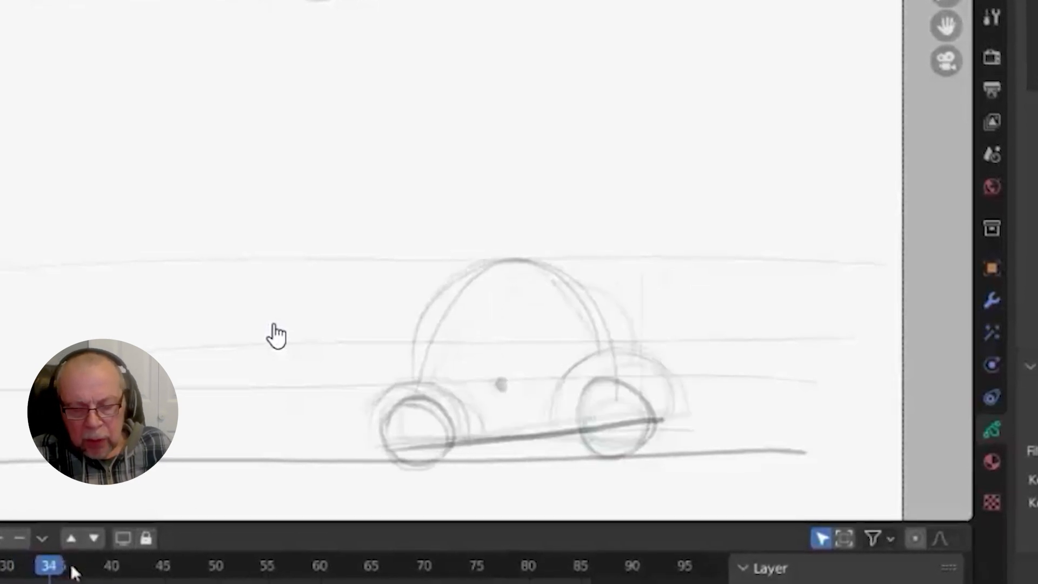
{"action": "left_click_drag", "start_coordinate": [73, 566], "coordinate": [174, 578]}
{"action": "left_click_drag", "start_coordinate": [391, 493], "coordinate": [405, 492]}
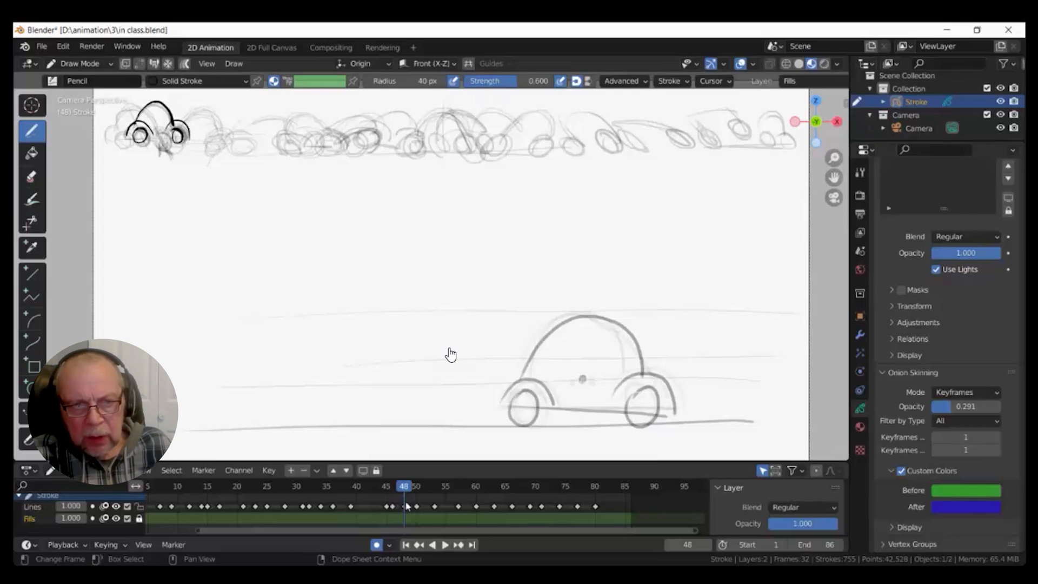
{"action": "left_click_drag", "start_coordinate": [406, 505], "coordinate": [458, 487]}
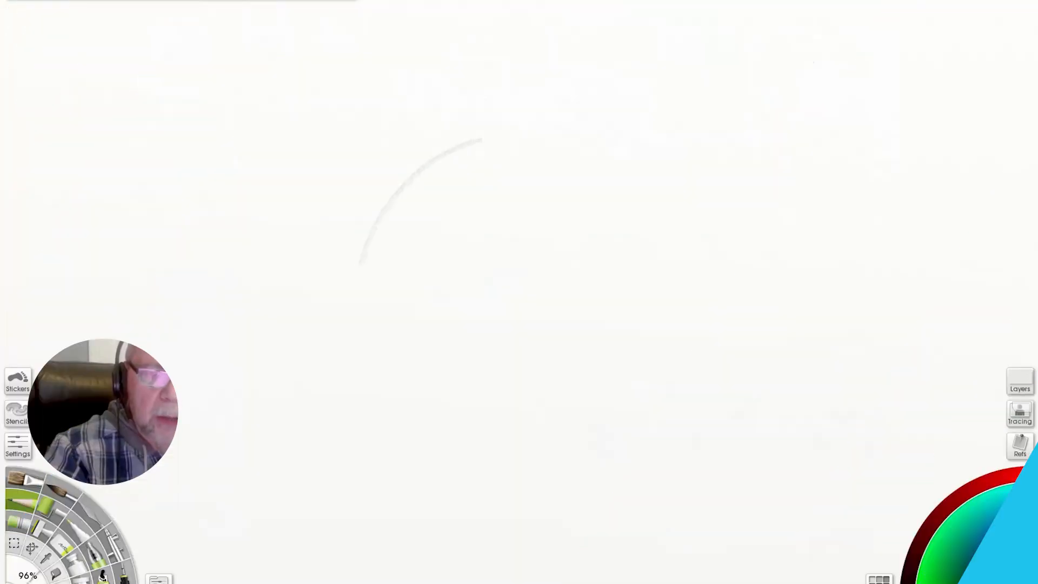
Step: Sketch a large car on a blank canvas with a domed cabin, slanted base line, two wheels and arched fenders
{"action": "left_click_drag", "start_coordinate": [482, 139], "coordinate": [611, 267]}
{"action": "left_click_drag", "start_coordinate": [597, 181], "coordinate": [312, 305]}
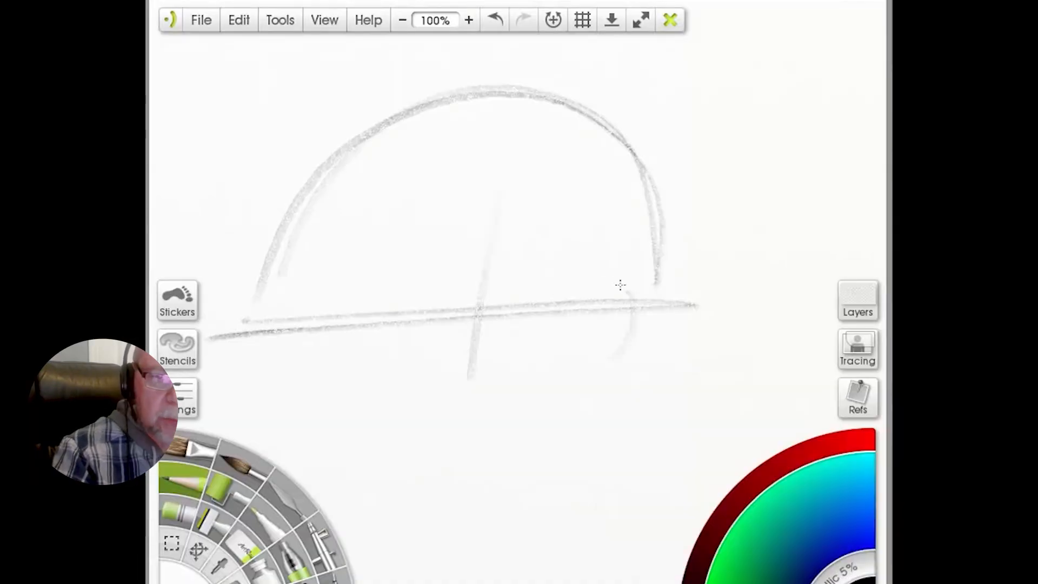
{"action": "mouse_move", "coordinate": [618, 285]}
{"action": "left_mouse_down"}
{"action": "mouse_move", "coordinate": [631, 368]}
{"action": "mouse_move", "coordinate": [562, 347]}
{"action": "left_mouse_up"}
{"action": "mouse_move", "coordinate": [302, 281]}
{"action": "left_mouse_down"}
{"action": "mouse_move", "coordinate": [320, 285]}
{"action": "mouse_move", "coordinate": [238, 361]}
{"action": "left_mouse_up"}
{"action": "left_click_drag", "start_coordinate": [220, 311], "coordinate": [357, 306]}
{"action": "left_click_drag", "start_coordinate": [296, 241], "coordinate": [649, 242]}
{"action": "mouse_move", "coordinate": [585, 273]}
{"action": "left_mouse_down"}
{"action": "mouse_move", "coordinate": [614, 245]}
{"action": "mouse_move", "coordinate": [714, 309]}
{"action": "left_mouse_up"}
{"action": "left_click_drag", "start_coordinate": [375, 319], "coordinate": [621, 311]}
Step: Shade the car's forward-leaning cabin with diagonal hatching from its roof down to the base line
{"action": "left_click_drag", "start_coordinate": [324, 197], "coordinate": [535, 100]}
{"action": "left_click_drag", "start_coordinate": [302, 260], "coordinate": [646, 124]}
{"action": "left_click_drag", "start_coordinate": [374, 312], "coordinate": [594, 237]}
{"action": "mouse_move", "coordinate": [456, 289]}
{"action": "left_mouse_down"}
{"action": "mouse_move", "coordinate": [617, 283]}
{"action": "mouse_move", "coordinate": [541, 225]}
{"action": "mouse_move", "coordinate": [548, 111]}
{"action": "mouse_move", "coordinate": [280, 305]}
{"action": "left_mouse_up"}
{"action": "mouse_move", "coordinate": [340, 162]}
{"action": "left_mouse_down"}
{"action": "mouse_move", "coordinate": [371, 323]}
{"action": "mouse_move", "coordinate": [619, 311]}
{"action": "left_mouse_up"}
{"action": "mouse_move", "coordinate": [279, 252]}
{"action": "left_mouse_down"}
{"action": "mouse_move", "coordinate": [271, 263]}
{"action": "mouse_move", "coordinate": [316, 296]}
{"action": "left_mouse_up"}
Step: Draw a second, taller cabin outline rocked back over the hatched one and add further strokes around the car
{"action": "mouse_move", "coordinate": [402, 56]}
{"action": "left_mouse_down"}
{"action": "mouse_move", "coordinate": [624, 196]}
{"action": "mouse_move", "coordinate": [408, 57]}
{"action": "mouse_move", "coordinate": [272, 311]}
{"action": "left_mouse_up"}
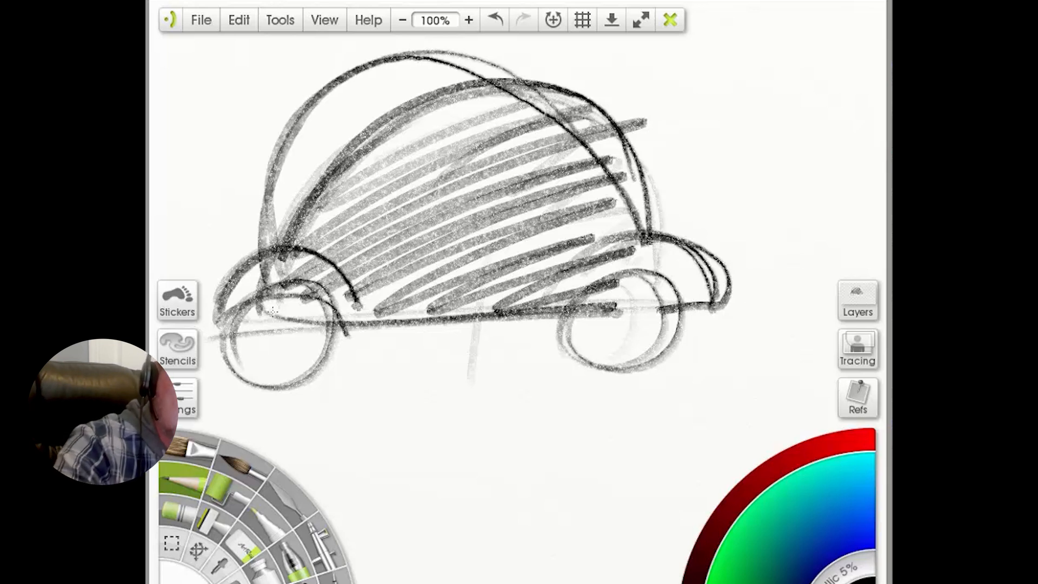
{"action": "left_click_drag", "start_coordinate": [336, 261], "coordinate": [719, 210]}
{"action": "mouse_move", "coordinate": [724, 256]}
{"action": "left_mouse_down"}
{"action": "mouse_move", "coordinate": [387, 234]}
{"action": "mouse_move", "coordinate": [778, 211]}
{"action": "mouse_move", "coordinate": [680, 300]}
{"action": "mouse_move", "coordinate": [281, 343]}
{"action": "left_mouse_up"}
{"action": "mouse_move", "coordinate": [503, 181]}
{"action": "left_mouse_down"}
{"action": "mouse_move", "coordinate": [471, 235]}
{"action": "mouse_move", "coordinate": [773, 174]}
{"action": "left_mouse_up"}
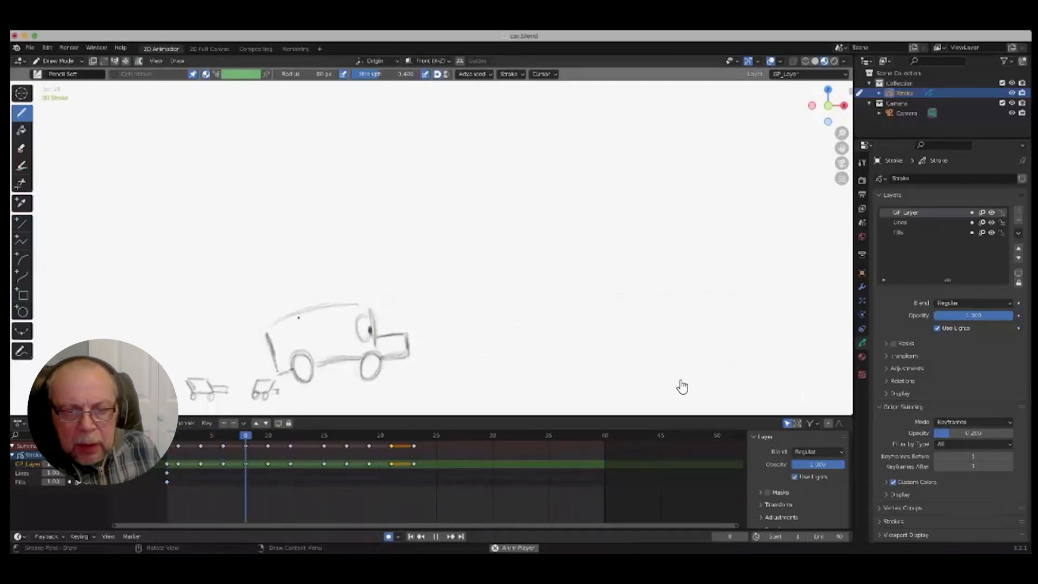
Step: Play the car animation and scrub back from frame 24 to frame 8 to examine the stretched travelling poses
{"action": "key", "text": "space"}
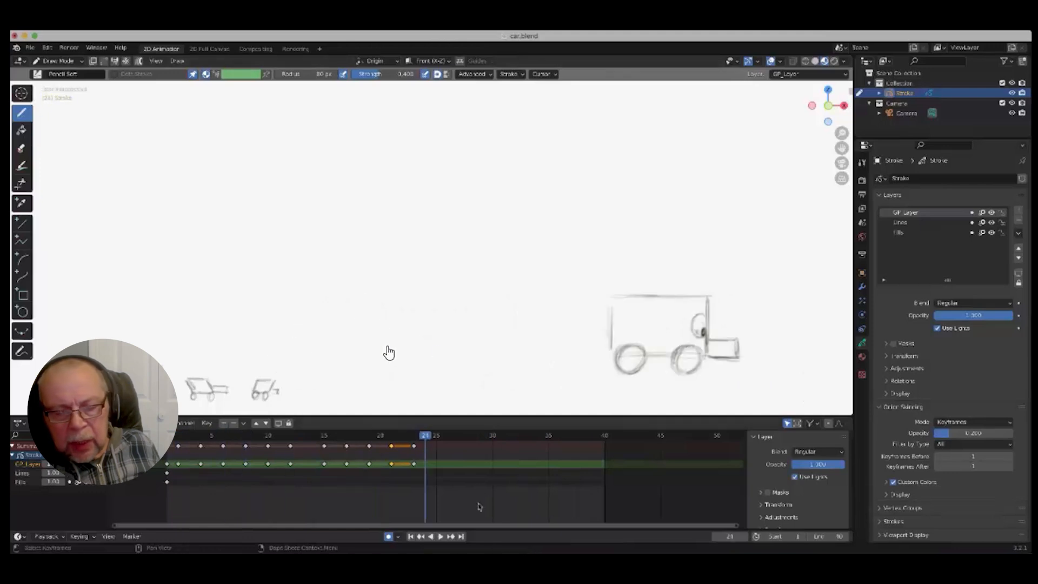
{"action": "key", "text": "space"}
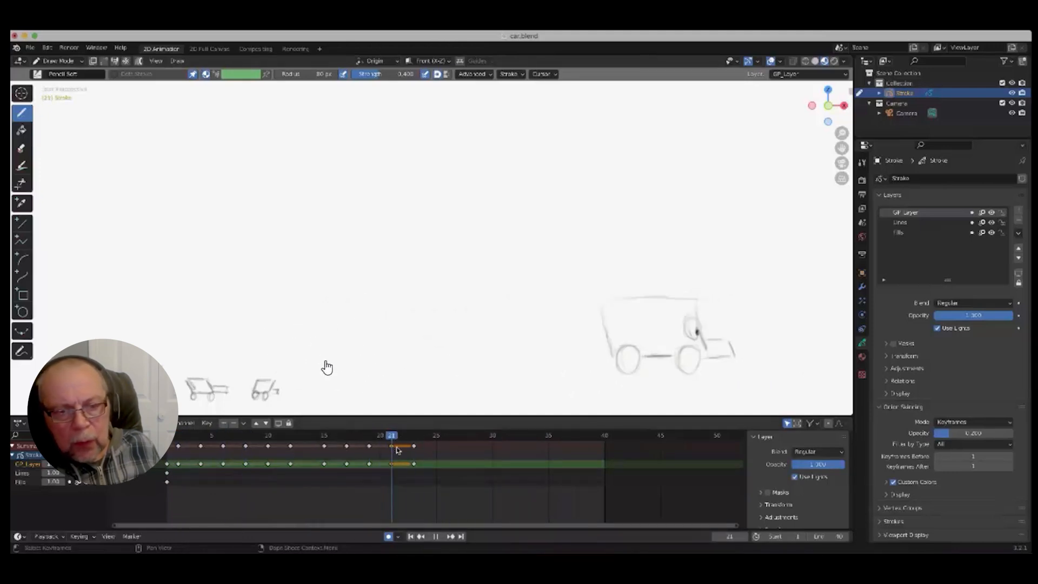
{"action": "mouse_move", "coordinate": [407, 449]}
{"action": "left_mouse_down"}
{"action": "mouse_move", "coordinate": [412, 439]}
{"action": "mouse_move", "coordinate": [167, 439]}
{"action": "mouse_move", "coordinate": [295, 449]}
{"action": "left_mouse_up"}
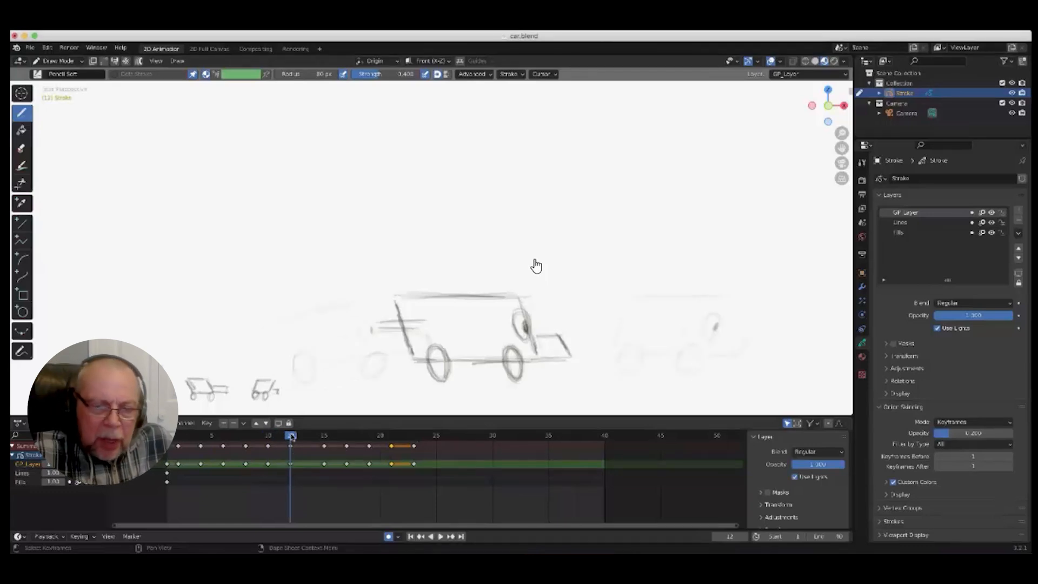
{"action": "left_click_drag", "start_coordinate": [292, 437], "coordinate": [250, 441]}
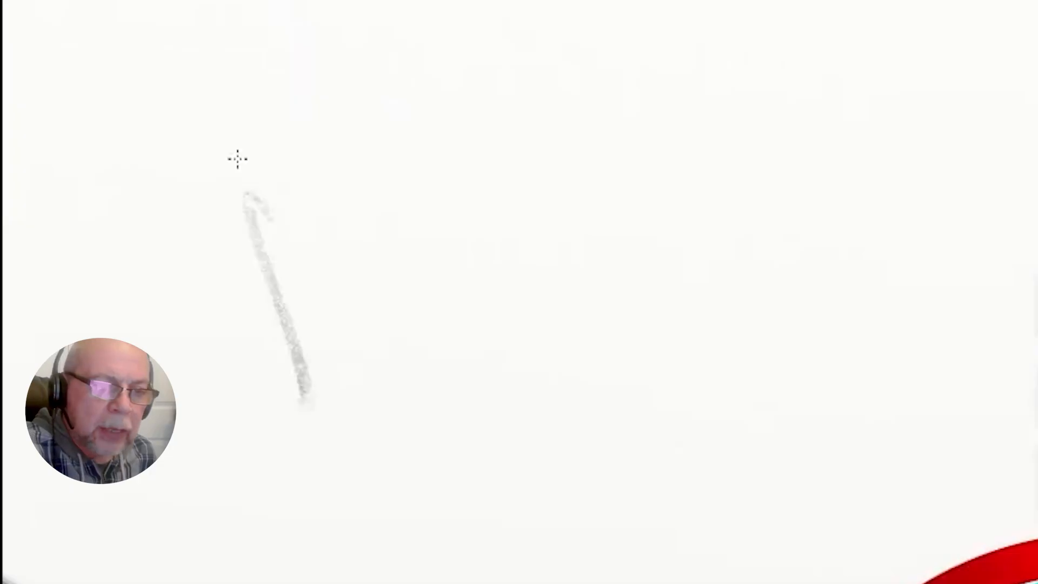
Step: Sketch a large car with a slanted, cross-hatched cabin trailing backward, two tilted wheels and a shaded hood
{"action": "left_click_drag", "start_coordinate": [237, 158], "coordinate": [551, 116]}
{"action": "mouse_move", "coordinate": [658, 340]}
{"action": "left_mouse_down"}
{"action": "mouse_move", "coordinate": [551, 119]}
{"action": "mouse_move", "coordinate": [366, 475]}
{"action": "left_mouse_up"}
{"action": "mouse_move", "coordinate": [325, 143]}
{"action": "left_mouse_down"}
{"action": "mouse_move", "coordinate": [429, 152]}
{"action": "mouse_move", "coordinate": [554, 351]}
{"action": "mouse_move", "coordinate": [472, 468]}
{"action": "mouse_move", "coordinate": [524, 172]}
{"action": "mouse_move", "coordinate": [614, 248]}
{"action": "mouse_move", "coordinate": [540, 258]}
{"action": "mouse_move", "coordinate": [433, 159]}
{"action": "mouse_move", "coordinate": [303, 168]}
{"action": "mouse_move", "coordinate": [280, 370]}
{"action": "mouse_move", "coordinate": [367, 492]}
{"action": "left_mouse_up"}
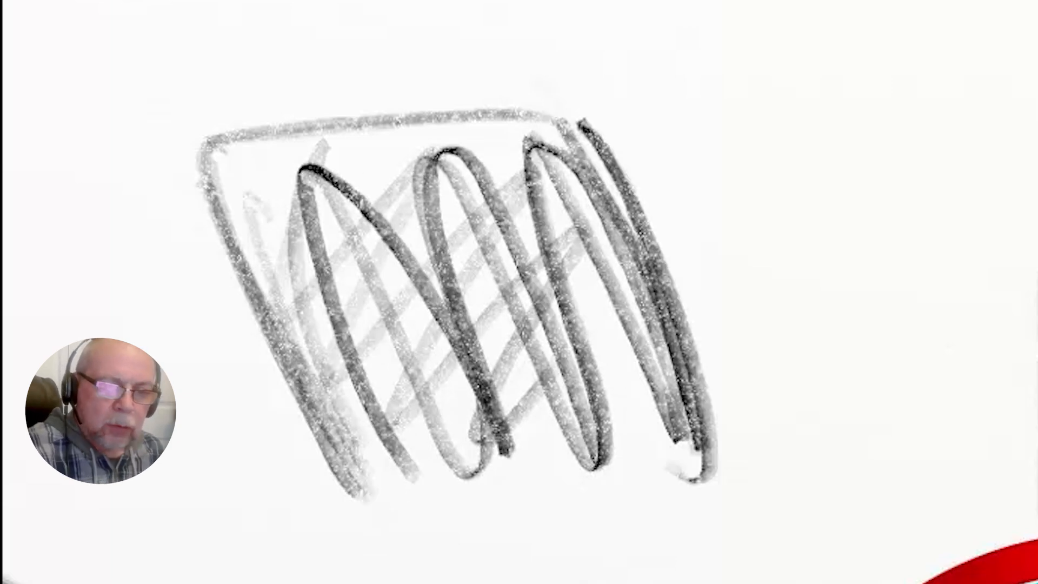
{"action": "mouse_move", "coordinate": [472, 483]}
{"action": "left_mouse_down"}
{"action": "mouse_move", "coordinate": [656, 523]}
{"action": "mouse_move", "coordinate": [778, 270]}
{"action": "mouse_move", "coordinate": [800, 392]}
{"action": "left_mouse_up"}
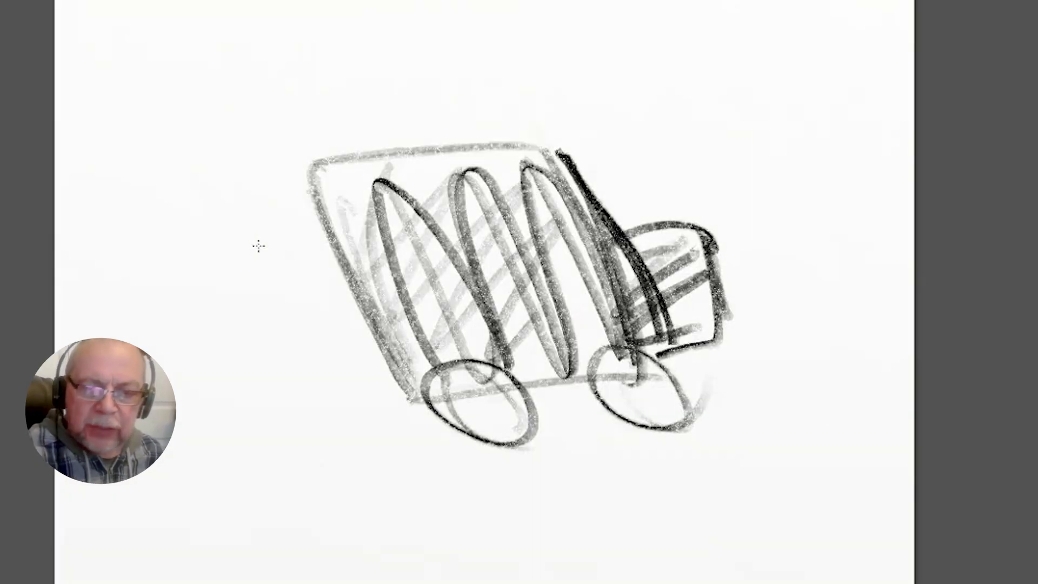
Step: Draw a longer stretched car body over the sketch, extending the roof and base lines forward and marking its wheels
{"action": "mouse_move", "coordinate": [465, 213]}
{"action": "left_mouse_down"}
{"action": "mouse_move", "coordinate": [816, 242]}
{"action": "mouse_move", "coordinate": [397, 360]}
{"action": "mouse_move", "coordinate": [828, 202]}
{"action": "mouse_move", "coordinate": [876, 289]}
{"action": "left_mouse_up"}
{"action": "left_click_drag", "start_coordinate": [846, 358], "coordinate": [480, 384]}
{"action": "left_click_drag", "start_coordinate": [581, 372], "coordinate": [911, 349]}
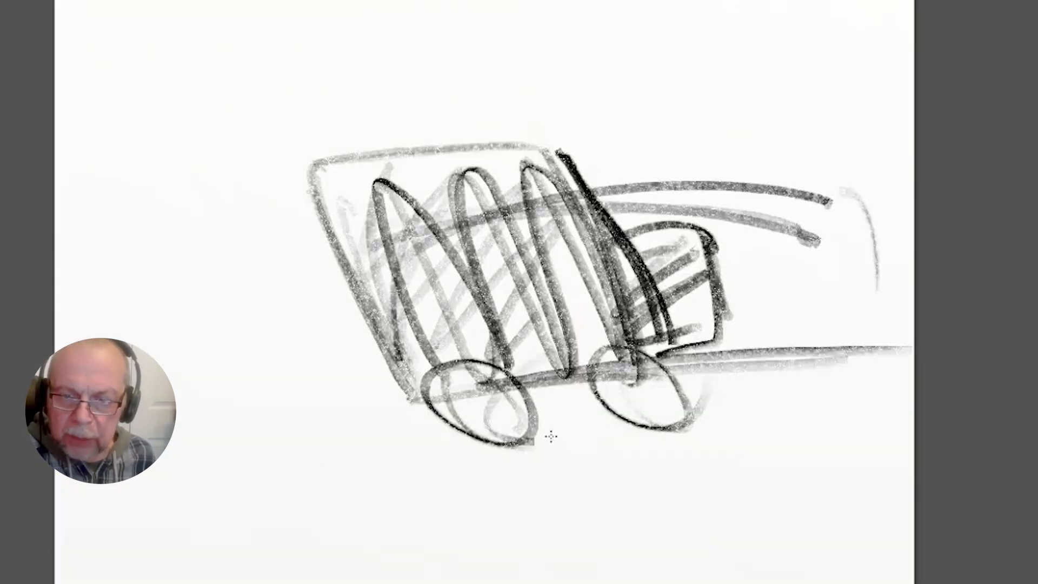
{"action": "left_click_drag", "start_coordinate": [535, 365], "coordinate": [616, 389]}
{"action": "left_click_drag", "start_coordinate": [794, 354], "coordinate": [767, 403]}
Step: Add further strokes along the stretched car's roof, trailing rear edge and slanted windshield
{"action": "left_click_drag", "start_coordinate": [427, 238], "coordinate": [416, 368]}
{"action": "left_click_drag", "start_coordinate": [581, 176], "coordinate": [908, 211]}
{"action": "left_click_drag", "start_coordinate": [570, 142], "coordinate": [305, 238]}
{"action": "left_click_drag", "start_coordinate": [304, 178], "coordinate": [438, 383]}
{"action": "mouse_move", "coordinate": [300, 216]}
{"action": "left_mouse_down"}
{"action": "mouse_move", "coordinate": [438, 399]}
{"action": "mouse_move", "coordinate": [462, 131]}
{"action": "mouse_move", "coordinate": [295, 235]}
{"action": "mouse_move", "coordinate": [462, 400]}
{"action": "mouse_move", "coordinate": [262, 19]}
{"action": "left_mouse_up"}
{"action": "left_click_drag", "start_coordinate": [589, 167], "coordinate": [673, 330]}
{"action": "mouse_move", "coordinate": [627, 216]}
{"action": "left_mouse_down"}
{"action": "mouse_move", "coordinate": [724, 305]}
{"action": "mouse_move", "coordinate": [668, 337]}
{"action": "left_mouse_up"}
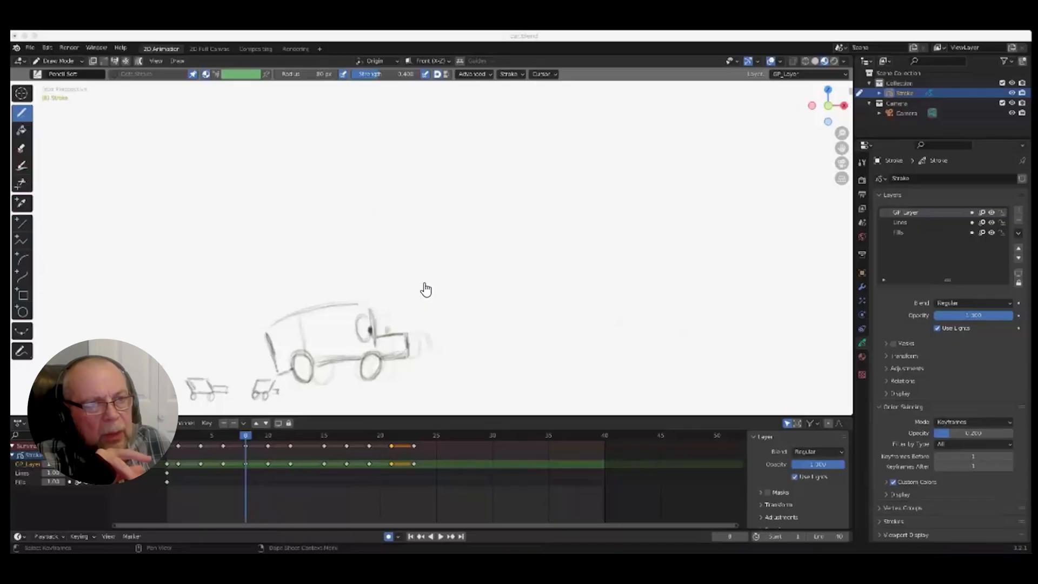
Step: Play and scrub the car animation from frame 8 to frame 19 to examine how the car arrives and stops
{"action": "key", "text": "space"}
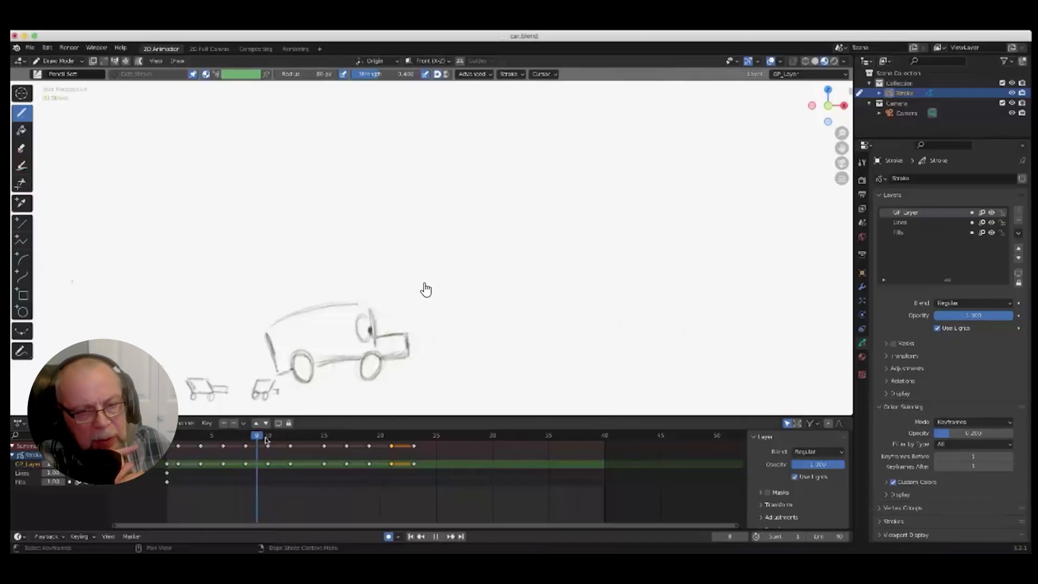
{"action": "key", "text": "space"}
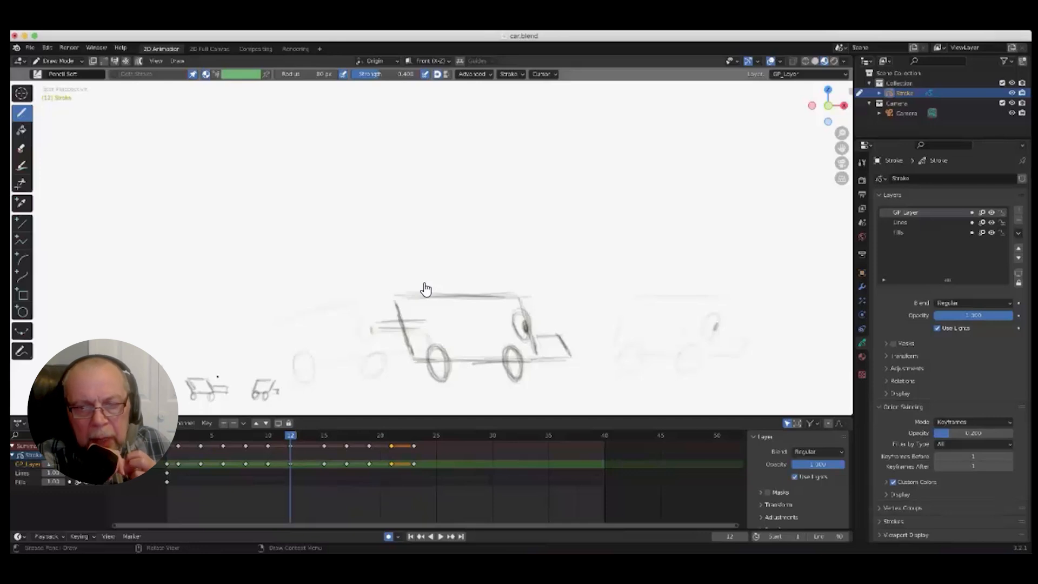
{"action": "mouse_move", "coordinate": [290, 439]}
{"action": "left_mouse_down"}
{"action": "mouse_move", "coordinate": [359, 443]}
{"action": "mouse_move", "coordinate": [350, 445]}
{"action": "left_mouse_up"}
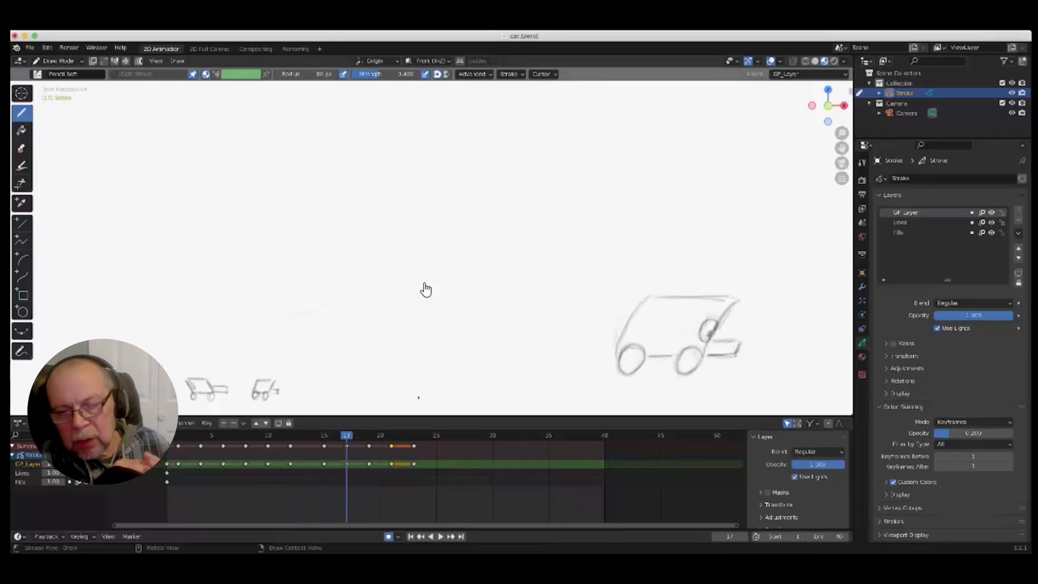
{"action": "key", "text": "Right"}
{"action": "key", "text": "Right"}
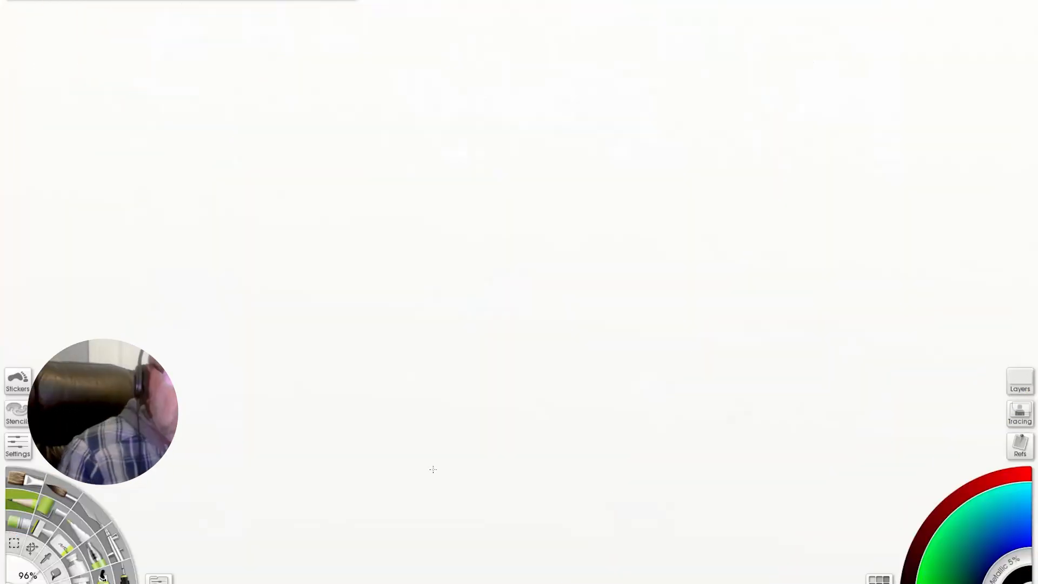
Step: Sketch a stopping car on a blank canvas with its rear raised, a roof sloping forward, a slanted base line and a low front
{"action": "left_click_drag", "start_coordinate": [417, 117], "coordinate": [373, 255]}
{"action": "mouse_move", "coordinate": [421, 119]}
{"action": "left_mouse_down"}
{"action": "mouse_move", "coordinate": [724, 176]}
{"action": "mouse_move", "coordinate": [670, 311]}
{"action": "left_mouse_up"}
{"action": "mouse_move", "coordinate": [459, 267]}
{"action": "left_mouse_down"}
{"action": "mouse_move", "coordinate": [390, 297]}
{"action": "mouse_move", "coordinate": [461, 281]}
{"action": "left_mouse_up"}
{"action": "mouse_move", "coordinate": [672, 324]}
{"action": "left_mouse_down"}
{"action": "mouse_move", "coordinate": [628, 343]}
{"action": "mouse_move", "coordinate": [713, 317]}
{"action": "left_mouse_up"}
{"action": "left_click_drag", "start_coordinate": [710, 172], "coordinate": [719, 219]}
{"action": "left_click_drag", "start_coordinate": [706, 318], "coordinate": [783, 325]}
{"action": "left_click_drag", "start_coordinate": [708, 161], "coordinate": [721, 232]}
{"action": "left_click_drag", "start_coordinate": [459, 286], "coordinate": [633, 329]}
{"action": "left_click_drag", "start_coordinate": [603, 325], "coordinate": [808, 313]}
{"action": "left_click_drag", "start_coordinate": [716, 161], "coordinate": [724, 268]}
{"action": "left_click_drag", "start_coordinate": [379, 237], "coordinate": [646, 316]}
{"action": "left_click_drag", "start_coordinate": [390, 238], "coordinate": [450, 135]}
Step: Draw a ground line beneath the stopping car and rework its wheels and hood
{"action": "left_click_drag", "start_coordinate": [719, 351], "coordinate": [336, 356]}
{"action": "left_click_drag", "start_coordinate": [231, 349], "coordinate": [827, 344]}
{"action": "left_click_drag", "start_coordinate": [262, 336], "coordinate": [872, 349]}
{"action": "mouse_move", "coordinate": [460, 259]}
{"action": "left_mouse_down"}
{"action": "mouse_move", "coordinate": [432, 327]}
{"action": "mouse_move", "coordinate": [425, 306]}
{"action": "left_mouse_up"}
{"action": "mouse_move", "coordinate": [696, 313]}
{"action": "left_mouse_down"}
{"action": "mouse_move", "coordinate": [654, 324]}
{"action": "mouse_move", "coordinate": [716, 325]}
{"action": "left_mouse_up"}
{"action": "left_click_drag", "start_coordinate": [719, 205], "coordinate": [778, 269]}
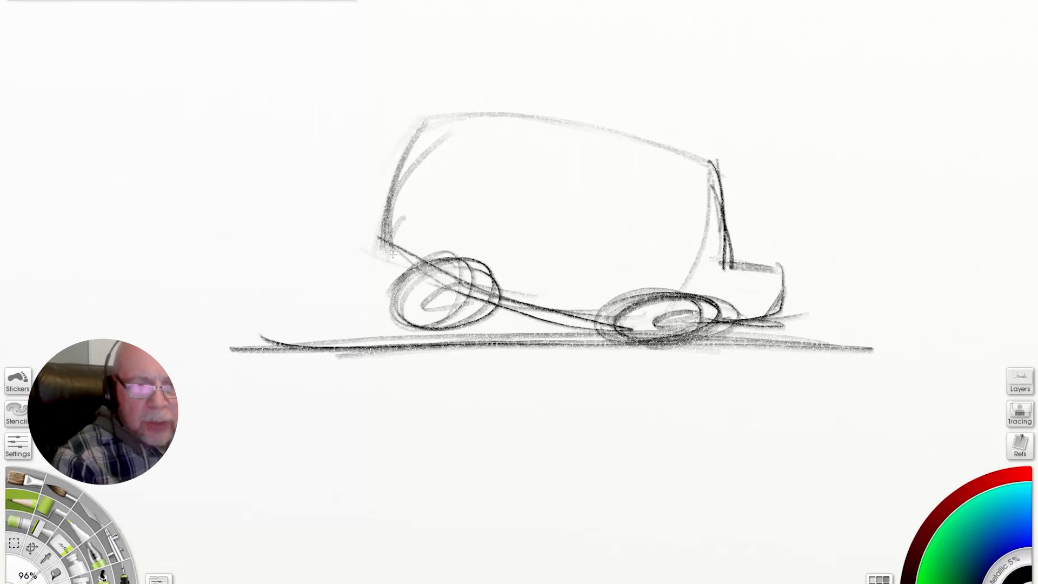
Step: Darken the stopping car's base line and cabin outline, shade its nose and start an arrow showing the forward motion
{"action": "mouse_move", "coordinate": [434, 271]}
{"action": "left_mouse_down"}
{"action": "mouse_move", "coordinate": [700, 328]}
{"action": "mouse_move", "coordinate": [767, 325]}
{"action": "left_mouse_up"}
{"action": "mouse_move", "coordinate": [743, 326]}
{"action": "left_mouse_down"}
{"action": "mouse_move", "coordinate": [601, 320]}
{"action": "mouse_move", "coordinate": [398, 255]}
{"action": "left_mouse_up"}
{"action": "mouse_move", "coordinate": [395, 262]}
{"action": "left_mouse_down"}
{"action": "mouse_move", "coordinate": [390, 204]}
{"action": "mouse_move", "coordinate": [446, 110]}
{"action": "mouse_move", "coordinate": [707, 160]}
{"action": "left_mouse_up"}
{"action": "mouse_move", "coordinate": [775, 155]}
{"action": "left_mouse_down"}
{"action": "mouse_move", "coordinate": [771, 291]}
{"action": "mouse_move", "coordinate": [866, 332]}
{"action": "left_mouse_up"}
{"action": "mouse_move", "coordinate": [620, 312]}
{"action": "left_mouse_down"}
{"action": "mouse_move", "coordinate": [601, 357]}
{"action": "mouse_move", "coordinate": [726, 385]}
{"action": "left_mouse_up"}
{"action": "mouse_move", "coordinate": [348, 279]}
{"action": "left_mouse_down"}
{"action": "mouse_move", "coordinate": [646, 254]}
{"action": "mouse_move", "coordinate": [597, 294]}
{"action": "left_mouse_up"}
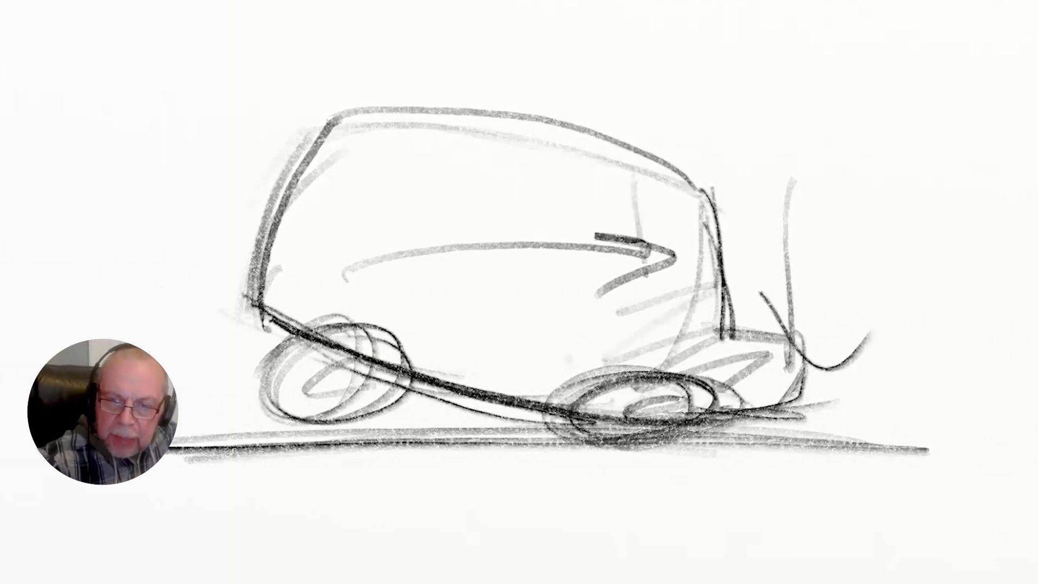
Step: Add further strokes across the cabin, front wheel and nose to illustrate the weight pushing forward as the car stops
{"action": "left_click_drag", "start_coordinate": [634, 183], "coordinate": [659, 527]}
{"action": "left_click_drag", "start_coordinate": [687, 397], "coordinate": [682, 410]}
{"action": "left_click_drag", "start_coordinate": [431, 261], "coordinate": [788, 296]}
{"action": "mouse_move", "coordinate": [594, 220]}
{"action": "left_mouse_down"}
{"action": "mouse_move", "coordinate": [627, 277]}
{"action": "mouse_move", "coordinate": [601, 343]}
{"action": "left_mouse_up"}
{"action": "mouse_move", "coordinate": [687, 18]}
{"action": "left_mouse_down"}
{"action": "mouse_move", "coordinate": [892, 289]}
{"action": "mouse_move", "coordinate": [919, 386]}
{"action": "left_mouse_up"}
{"action": "left_click_drag", "start_coordinate": [908, 278], "coordinate": [932, 389]}
{"action": "left_click_drag", "start_coordinate": [833, 367], "coordinate": [940, 400]}
{"action": "left_click_drag", "start_coordinate": [811, 197], "coordinate": [913, 403]}
{"action": "left_click_drag", "start_coordinate": [912, 280], "coordinate": [941, 400]}
{"action": "left_click_drag", "start_coordinate": [668, 432], "coordinate": [788, 422]}
{"action": "left_click_drag", "start_coordinate": [792, 335], "coordinate": [788, 423]}
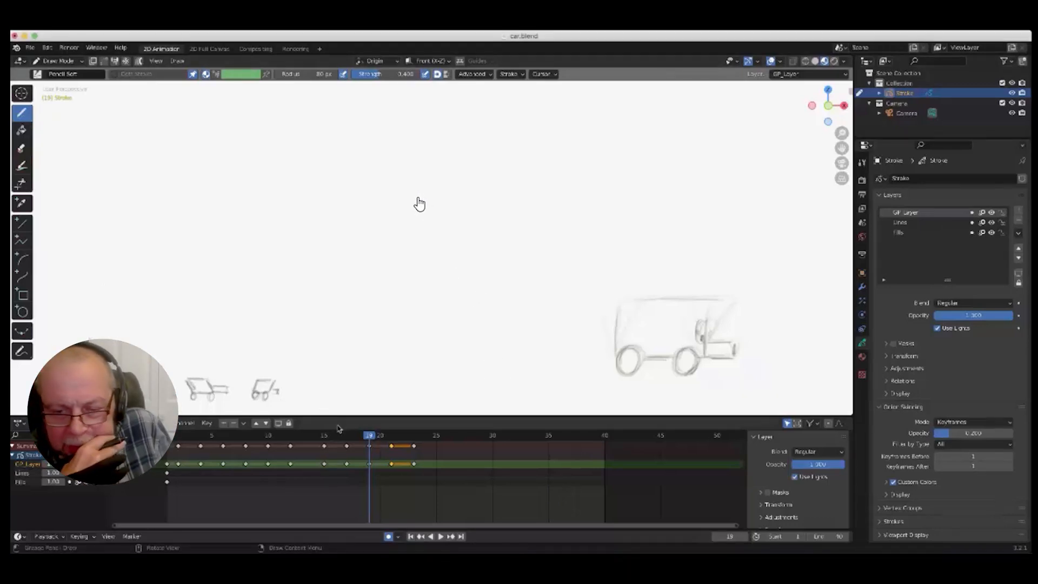
Step: In Edit Mode at frame 19, move the short faint stroke in front of the small car thumbnails
{"action": "mouse_move", "coordinate": [367, 440]}
{"action": "left_mouse_down"}
{"action": "mouse_move", "coordinate": [380, 440]}
{"action": "mouse_move", "coordinate": [369, 440]}
{"action": "left_mouse_up"}
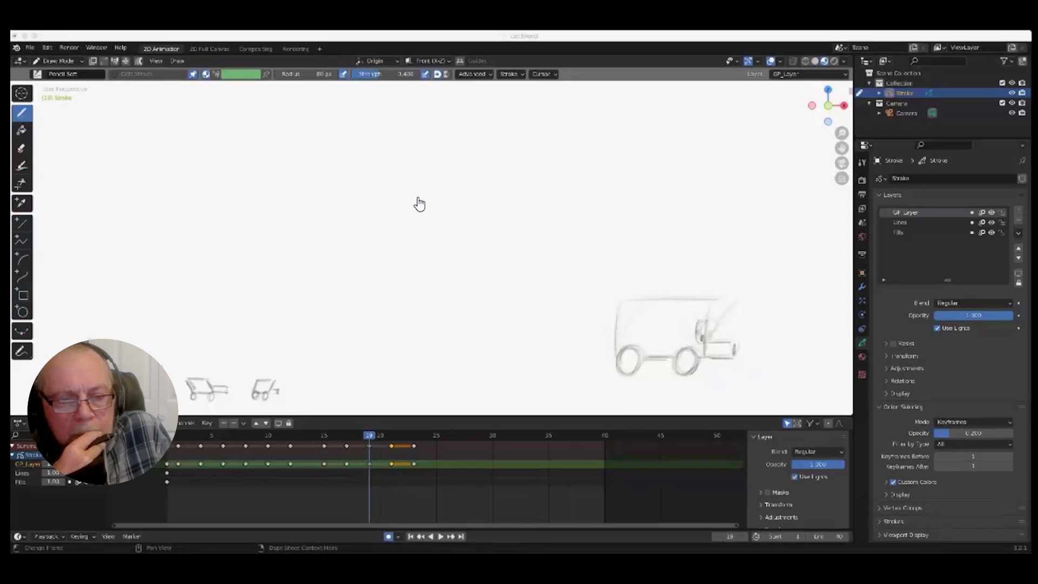
{"action": "left_click", "coordinate": [58, 60]}
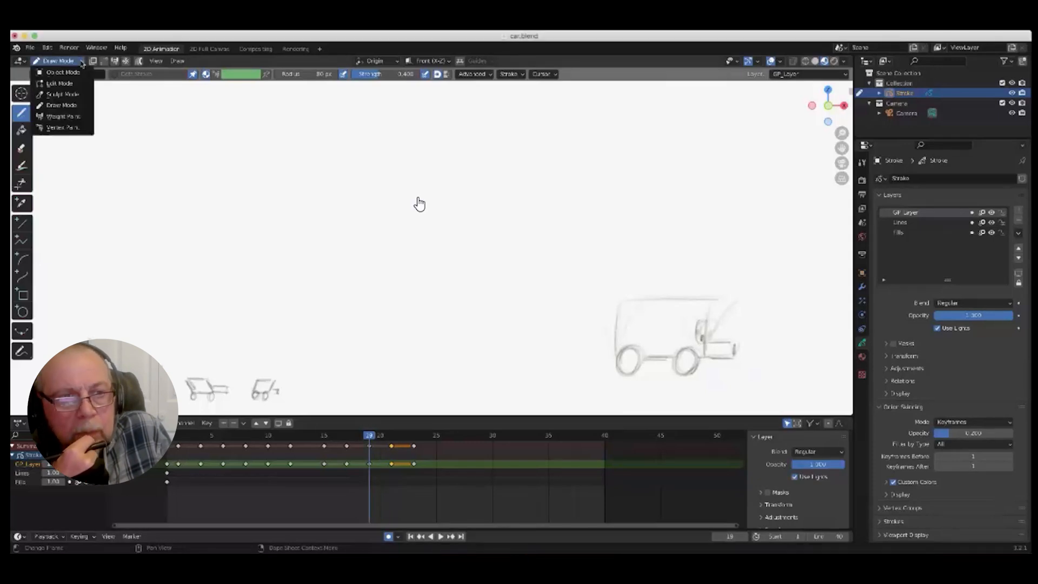
{"action": "left_click", "coordinate": [75, 107]}
{"action": "key", "text": "Tab"}
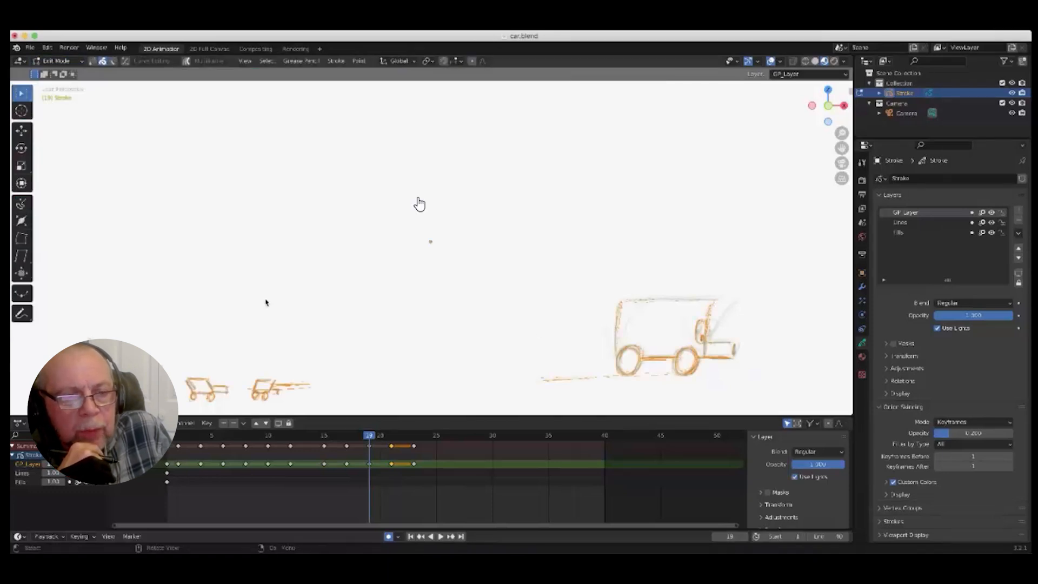
{"action": "left_click", "coordinate": [625, 292]}
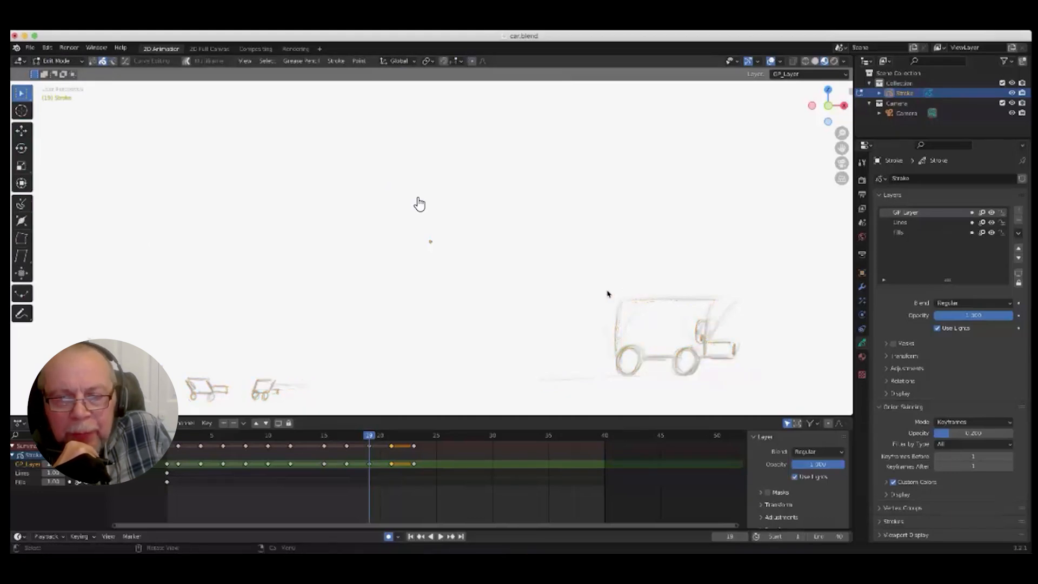
{"action": "key", "text": "a"}
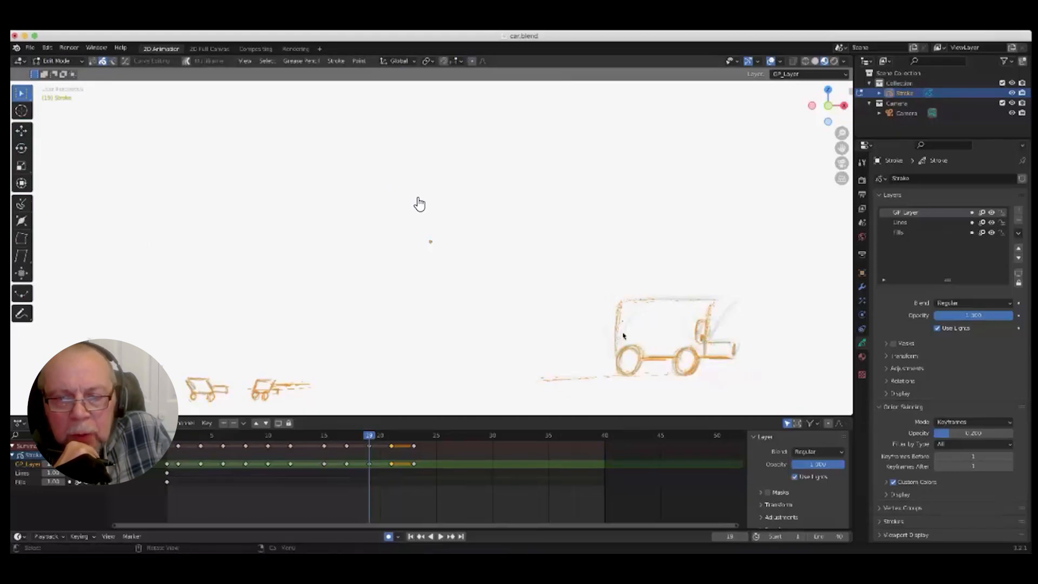
{"action": "left_click", "coordinate": [619, 354]}
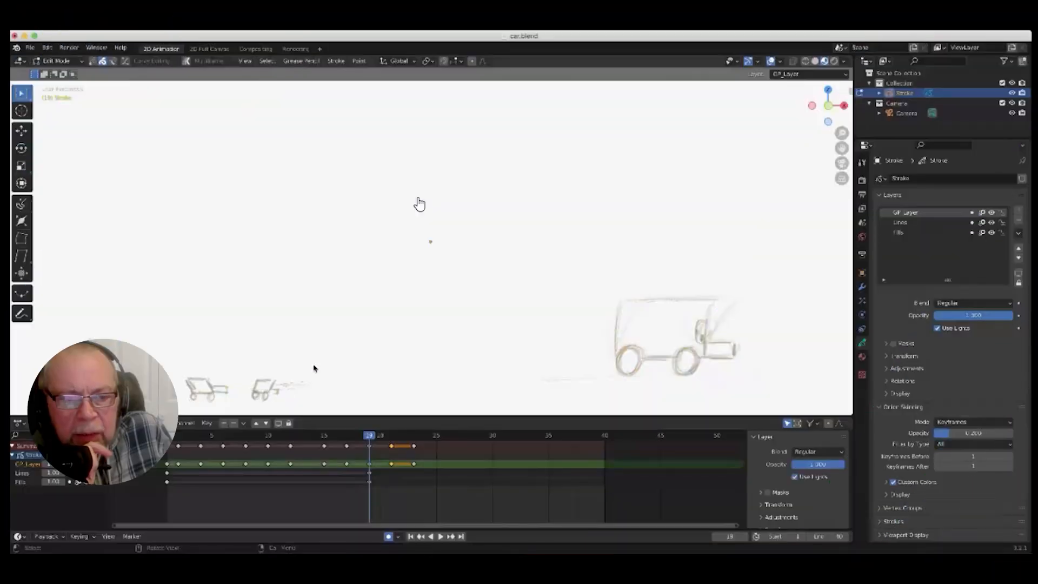
{"action": "key", "text": "g"}
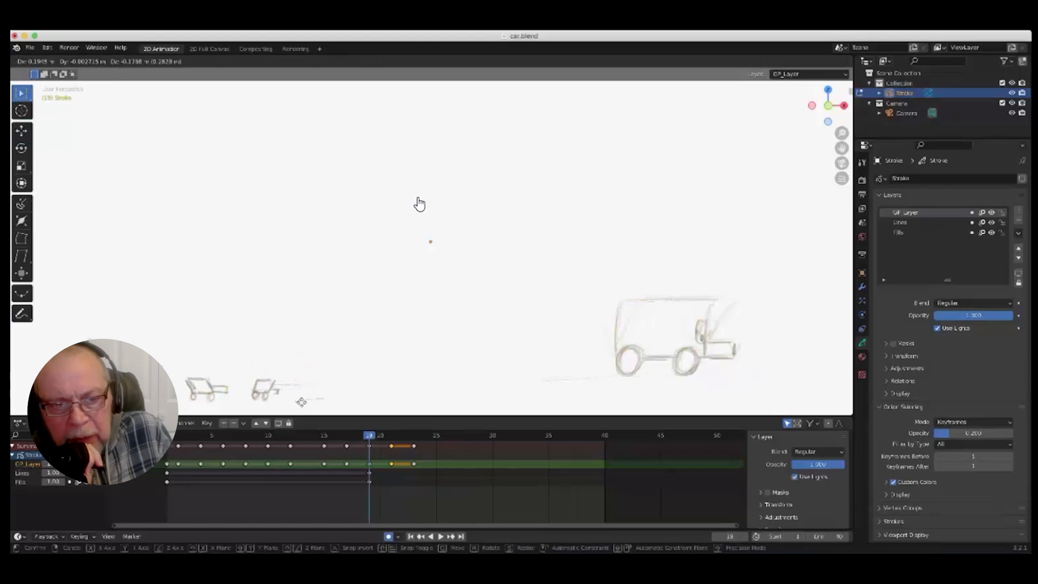
{"action": "left_click", "coordinate": [314, 386]}
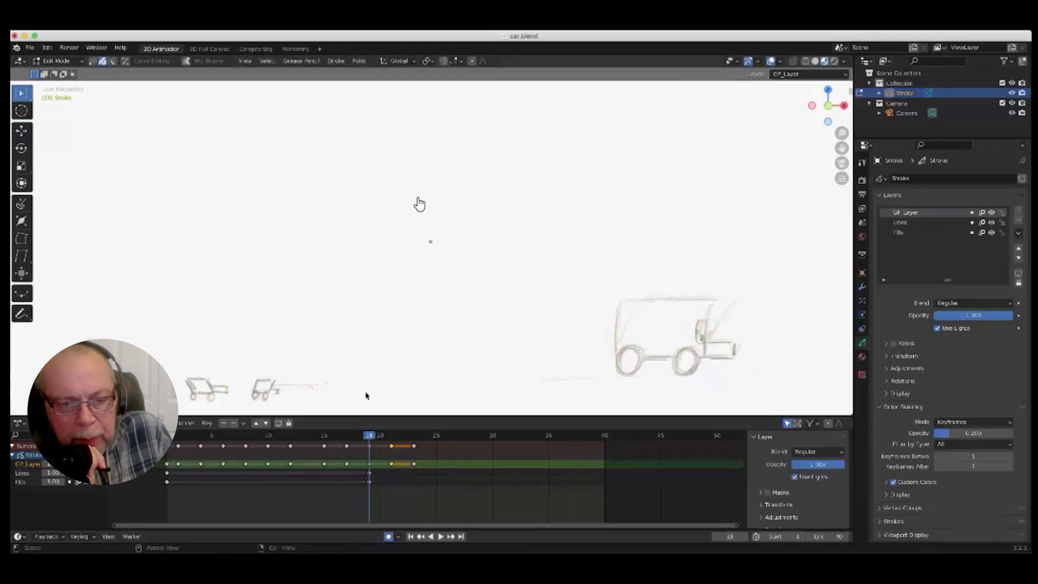
Step: Move the timeline to frame 21 and examine the car pose within the whole camera frame
{"action": "scroll", "coordinate": [366, 397], "scroll_direction": "down", "scroll_amount": 3}
{"action": "mouse_move", "coordinate": [362, 435]}
{"action": "left_mouse_down"}
{"action": "mouse_move", "coordinate": [266, 436]}
{"action": "mouse_move", "coordinate": [373, 432]}
{"action": "left_mouse_up"}
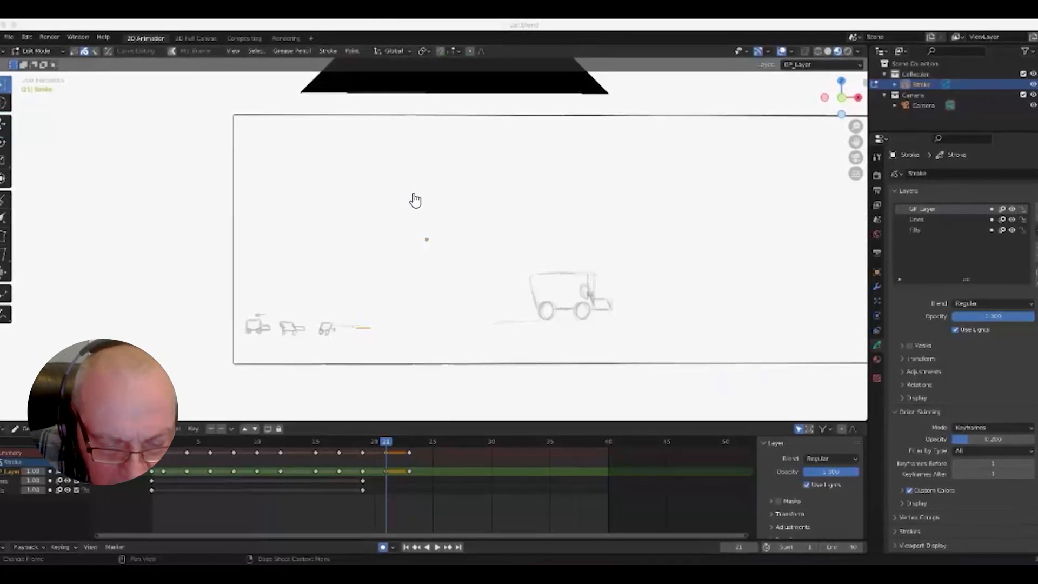
{"action": "left_click", "coordinate": [57, 51]}
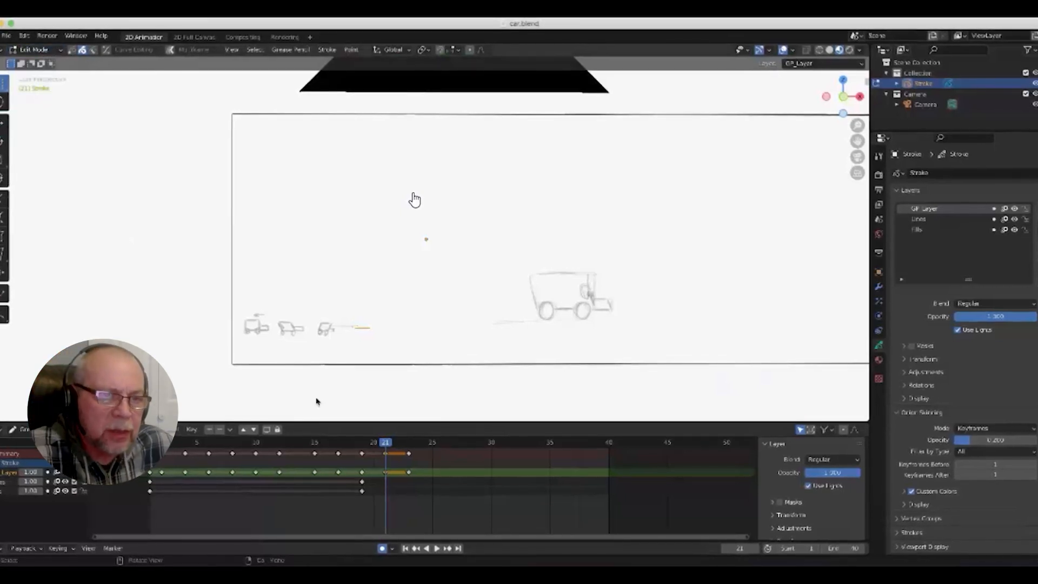